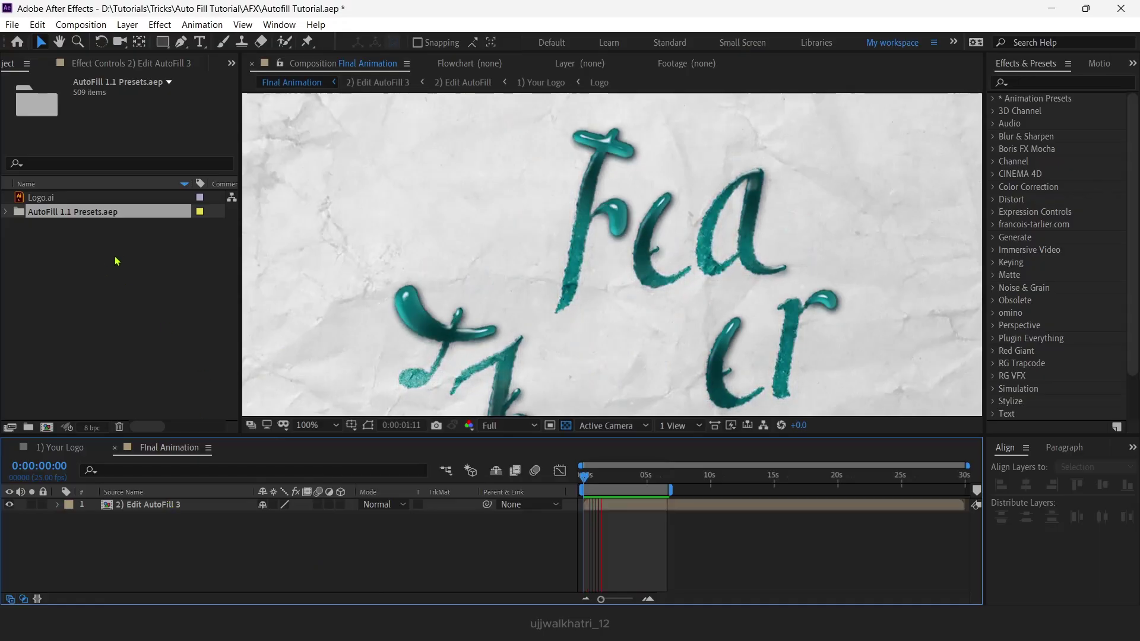
- Expand the AutoFill 1.1 Presets.aep project folder and open the 1) Your Logo composition
double_click(143, 209)
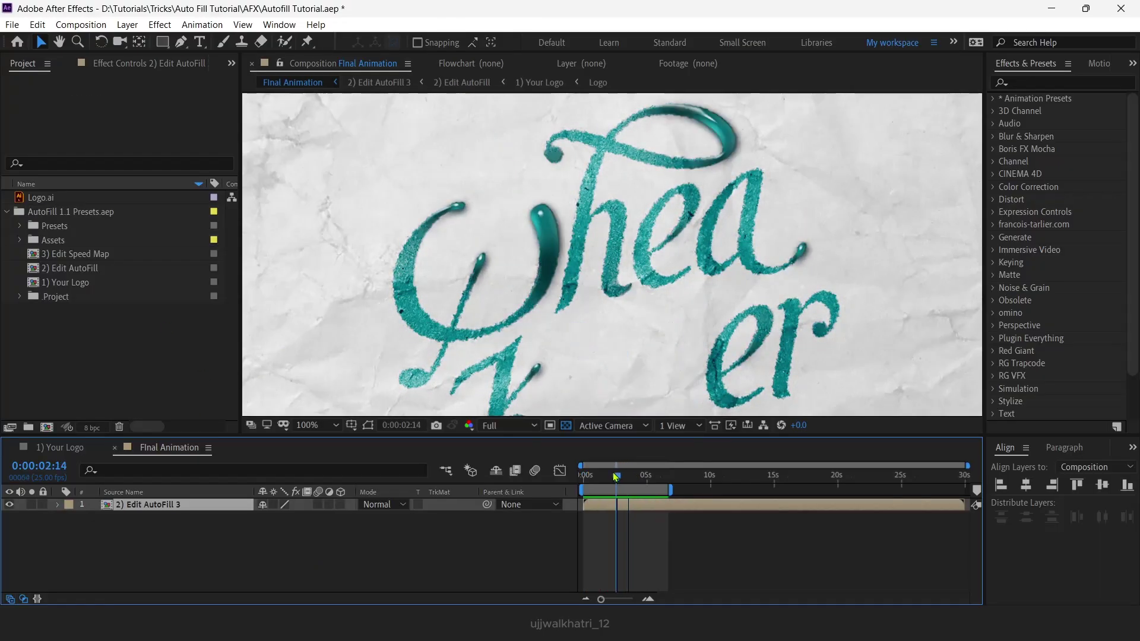
key(space)
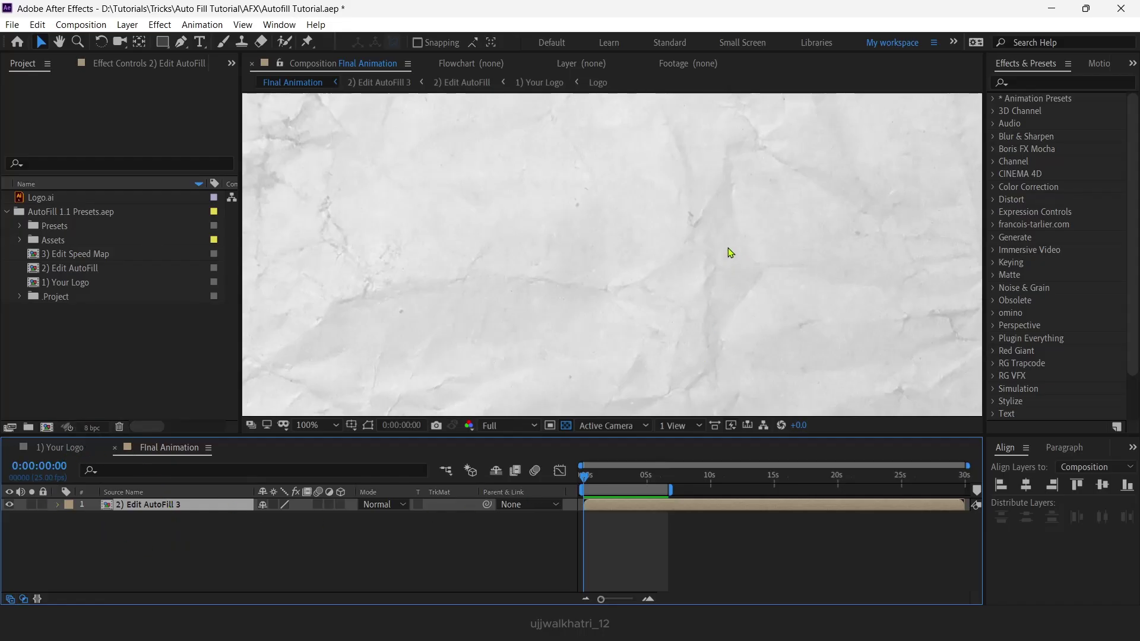
click(60, 447)
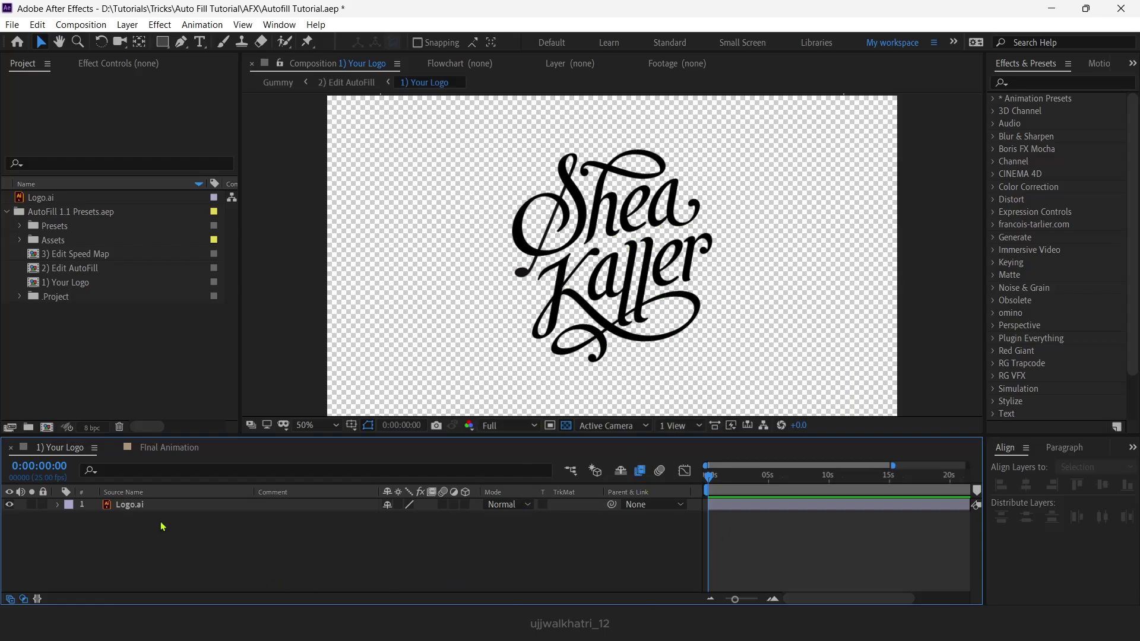
click(40, 213)
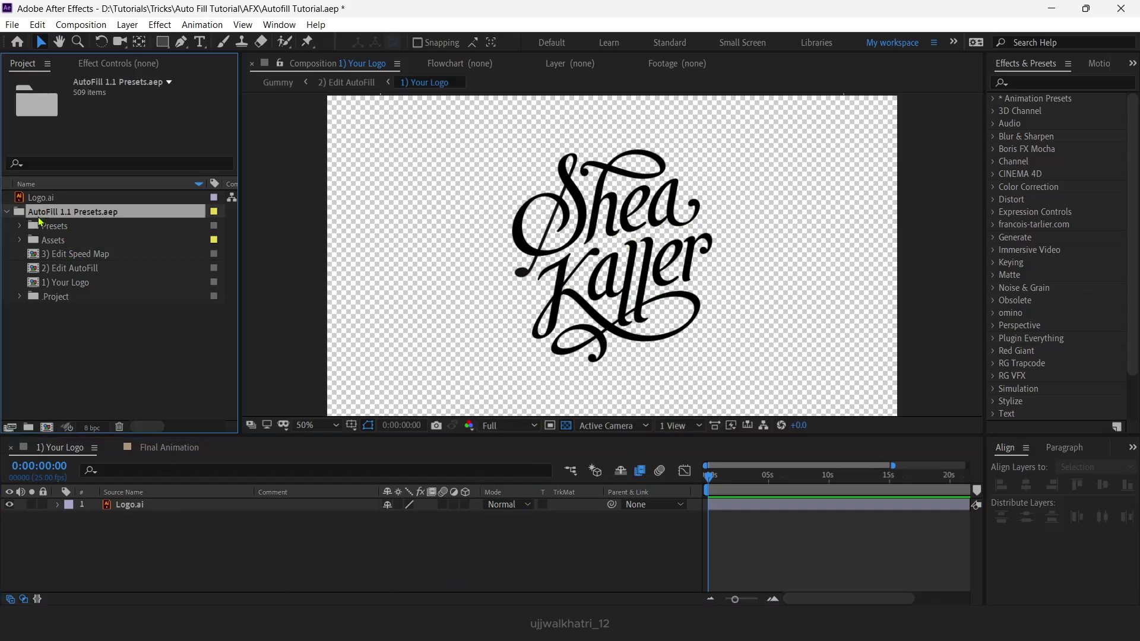
click(74, 284)
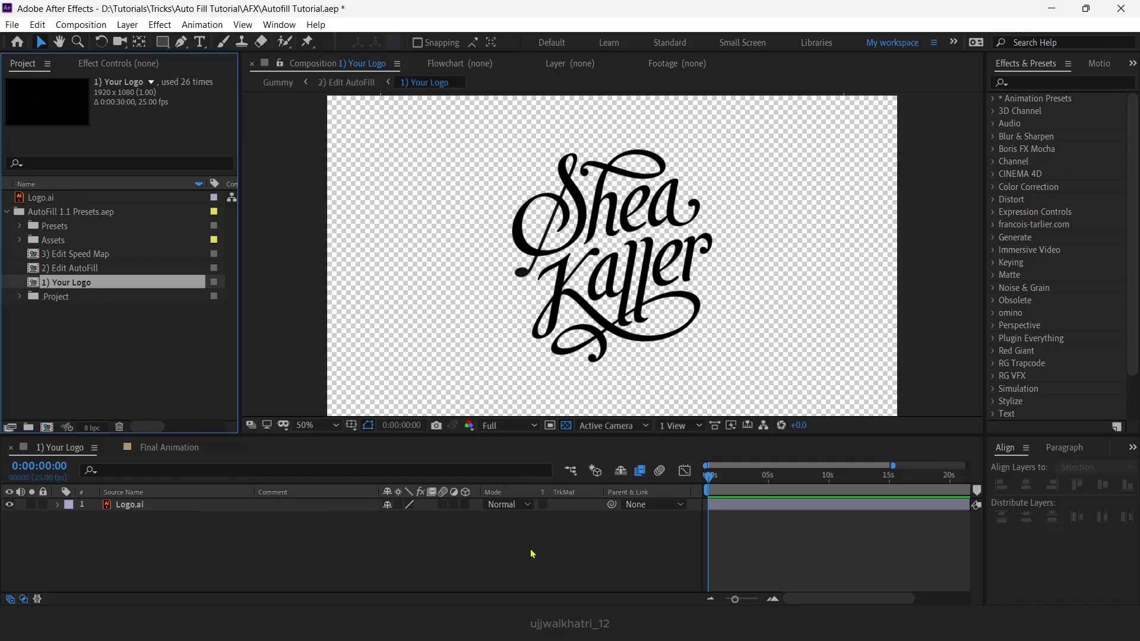
- Open the 2) Edit AutoFill composition and preview its logo growth animation from the first frame
double_click(76, 269)
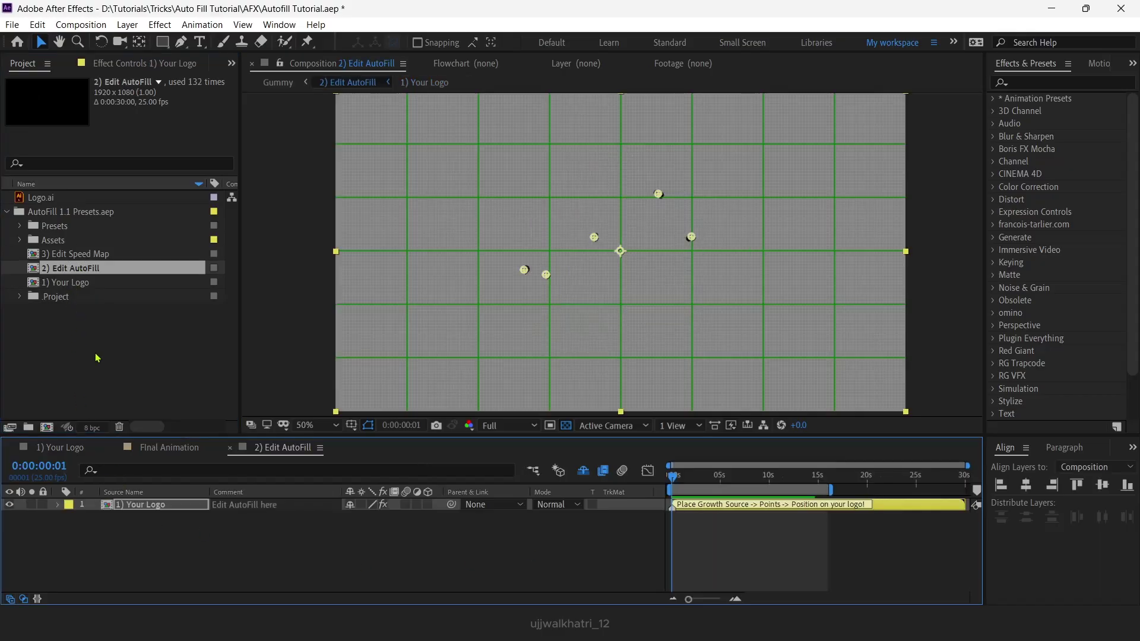
drag(673, 484, 657, 492)
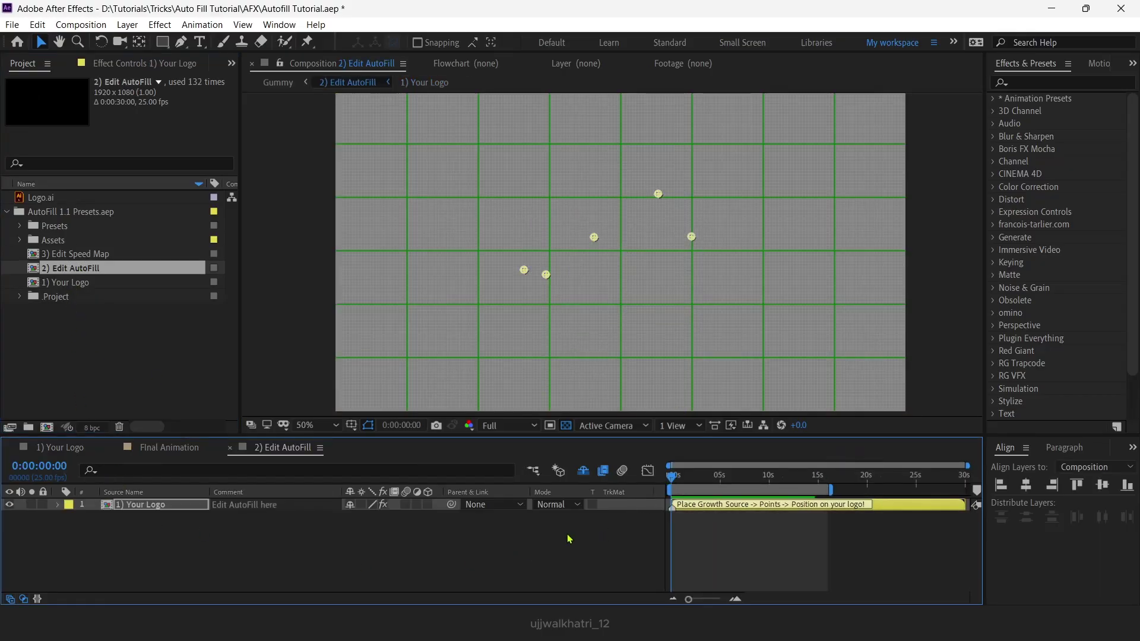
click(591, 577)
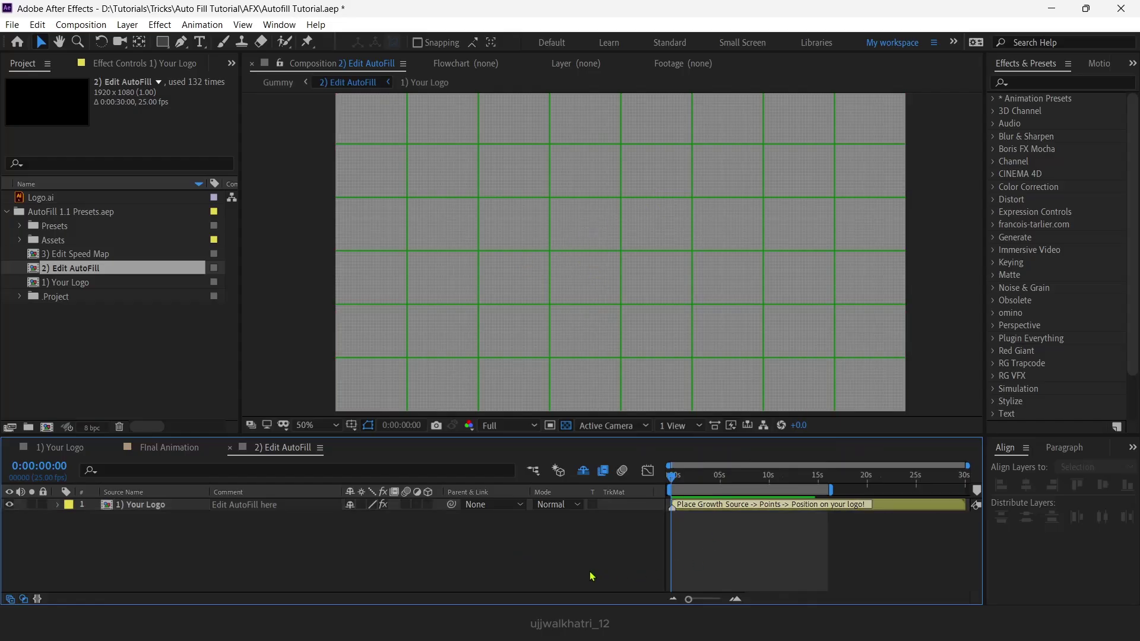
key(space)
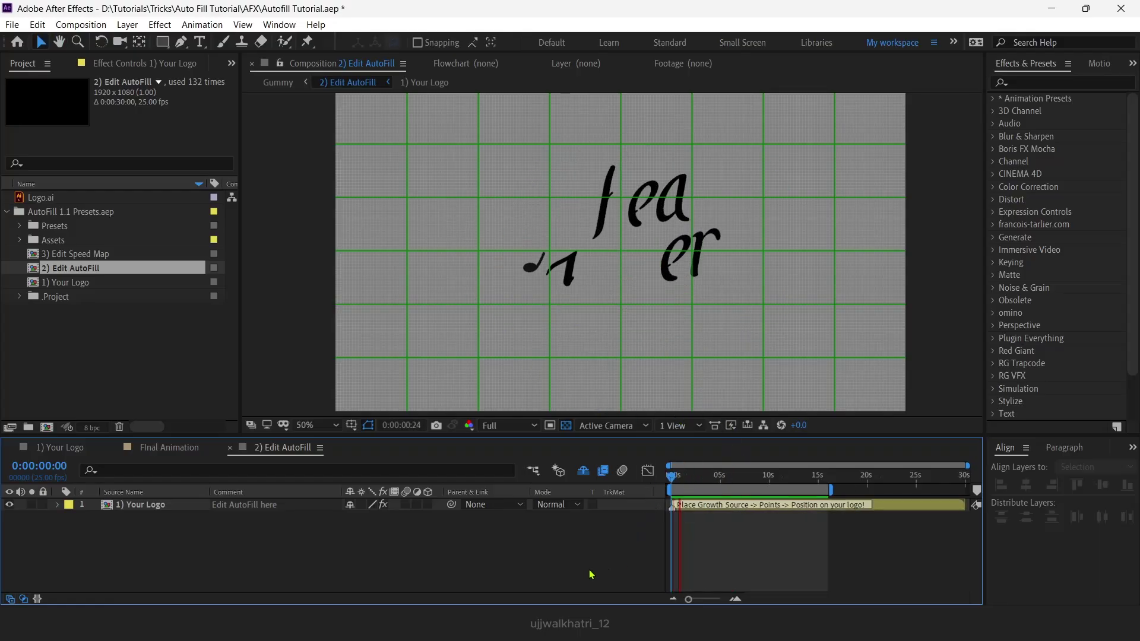
- Show the AutoFill effect settings of the 1) Your Logo layer and move the playhead to 0:00:03:01
key(F3)
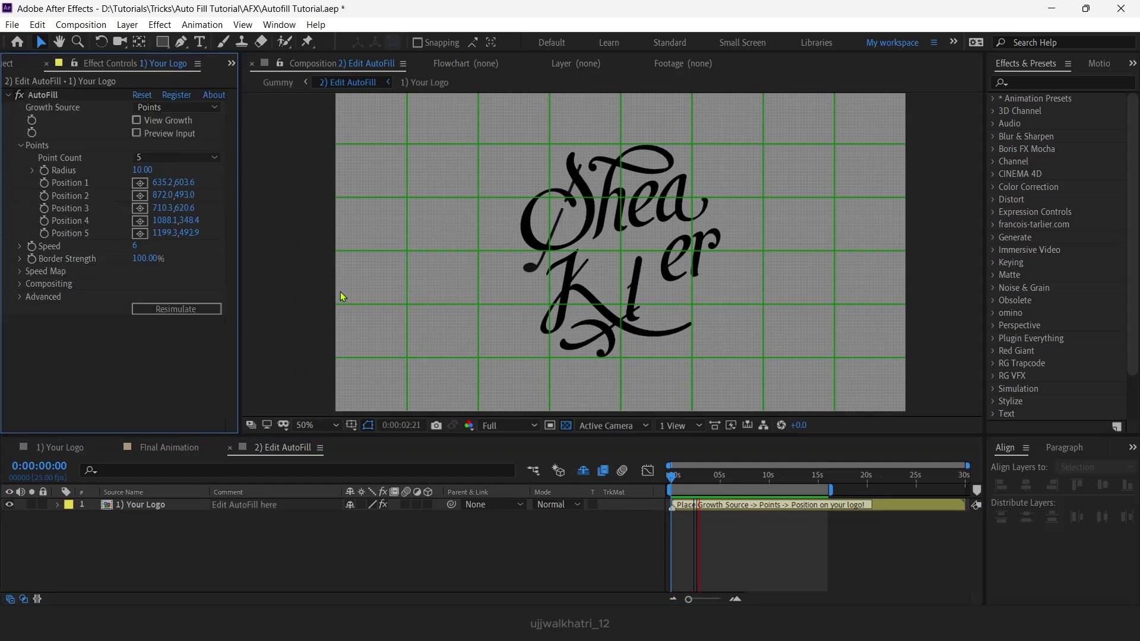
click(549, 553)
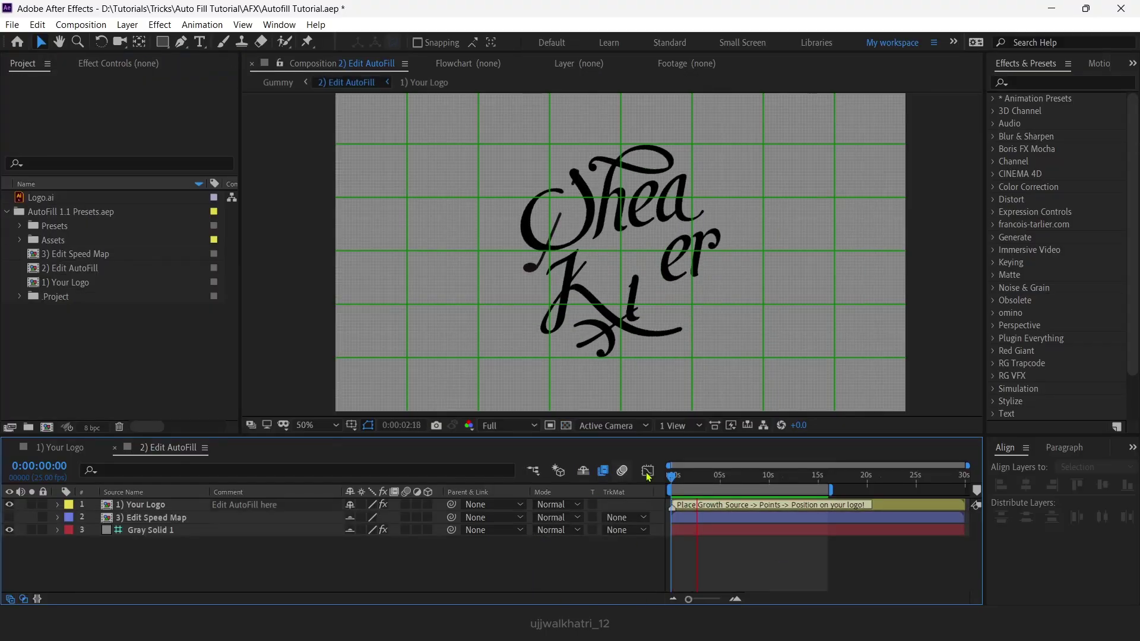
click(700, 478)
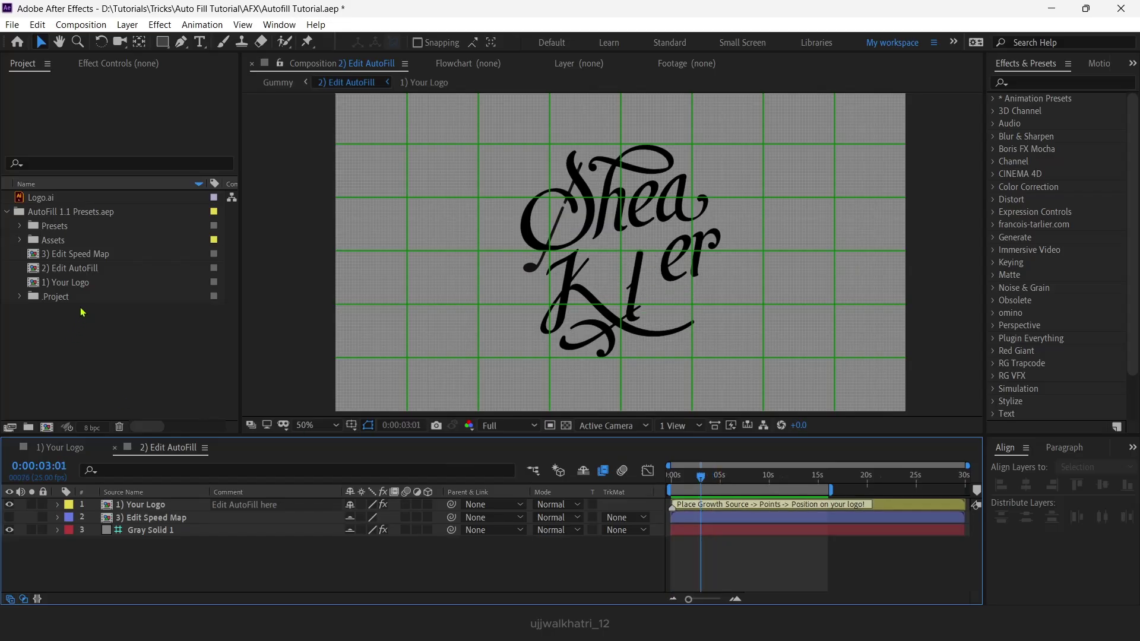
- Create a new composition from the 2) Edit AutoFill composition
drag(71, 273, 104, 336)
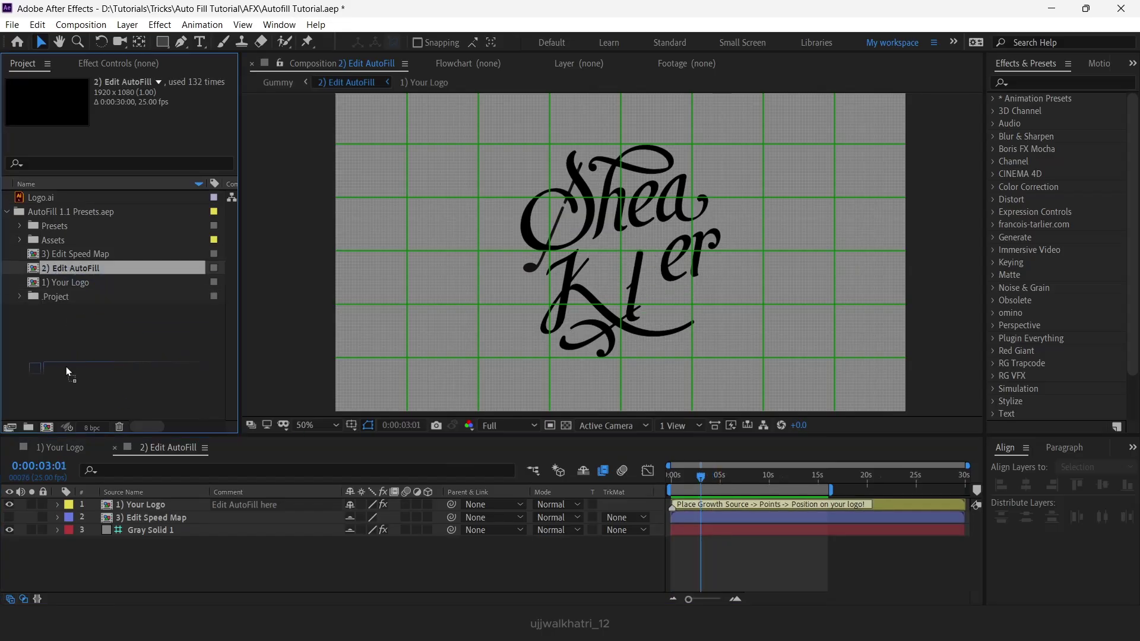
drag(47, 423, 46, 425)
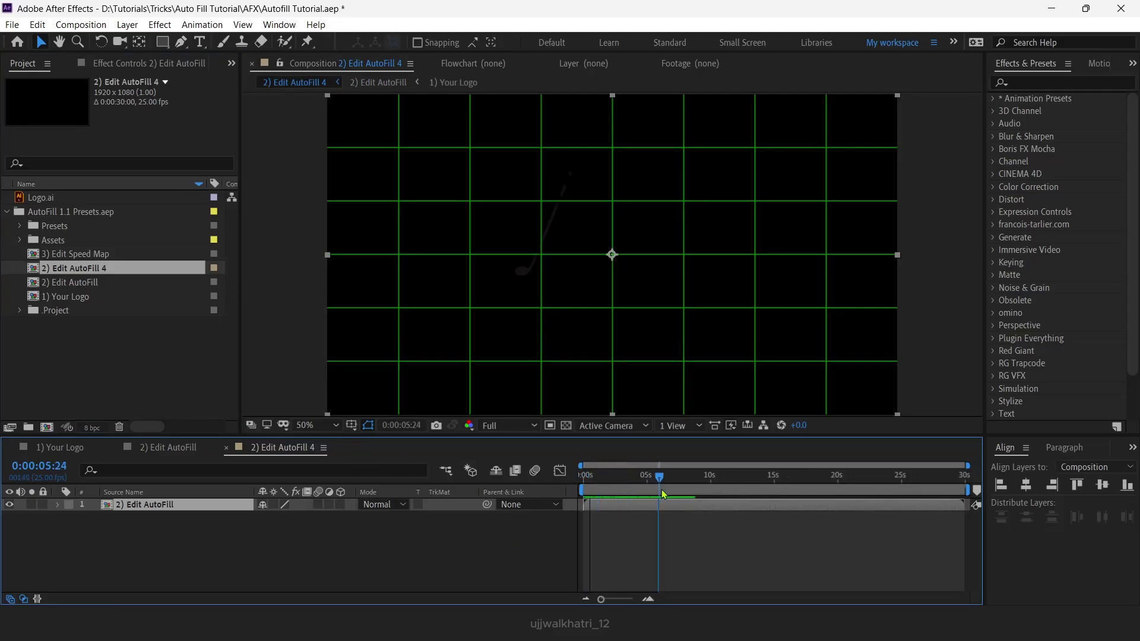
- Display the new composition over the transparency grid with the green grid lines hidden, and preview its animation from the start
click(566, 426)
drag(598, 482, 380, 452)
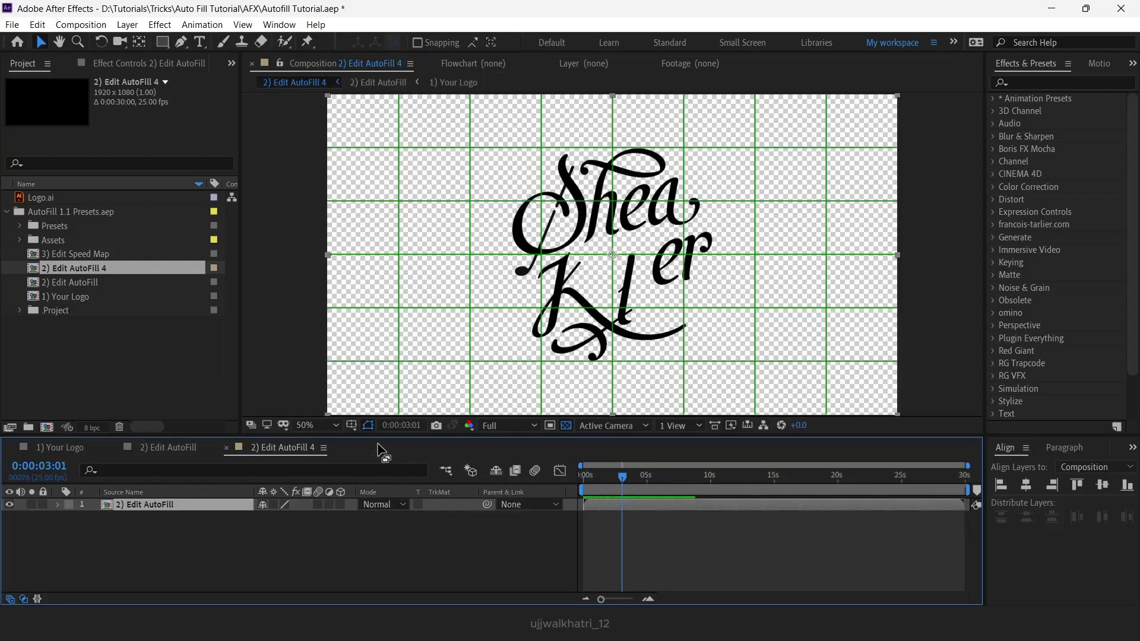
click(356, 427)
click(410, 453)
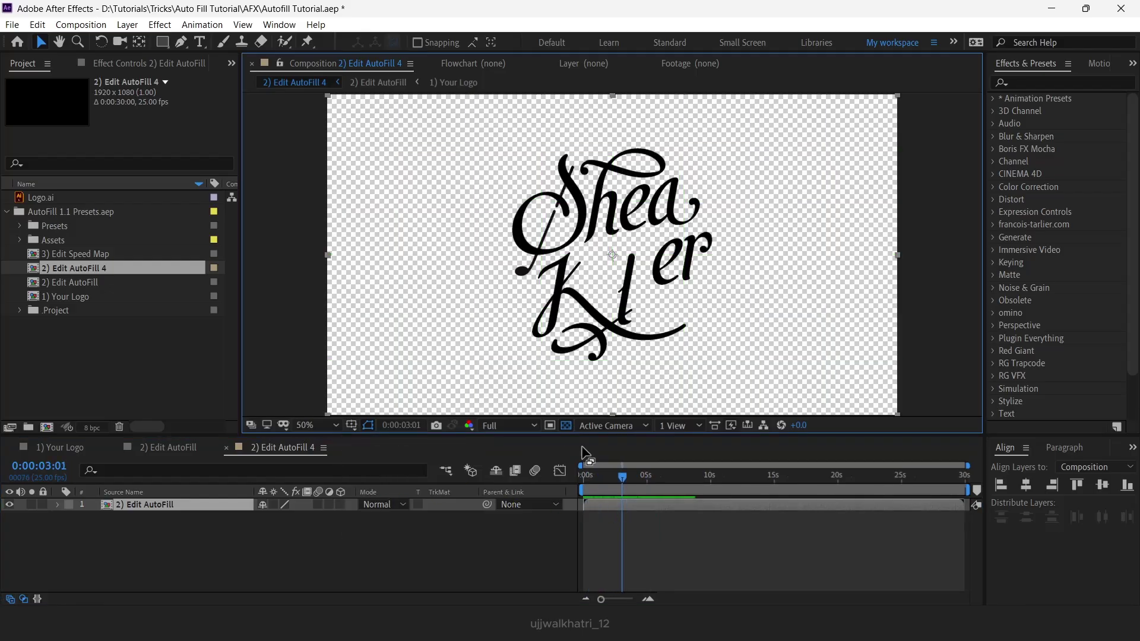
drag(629, 485, 592, 548)
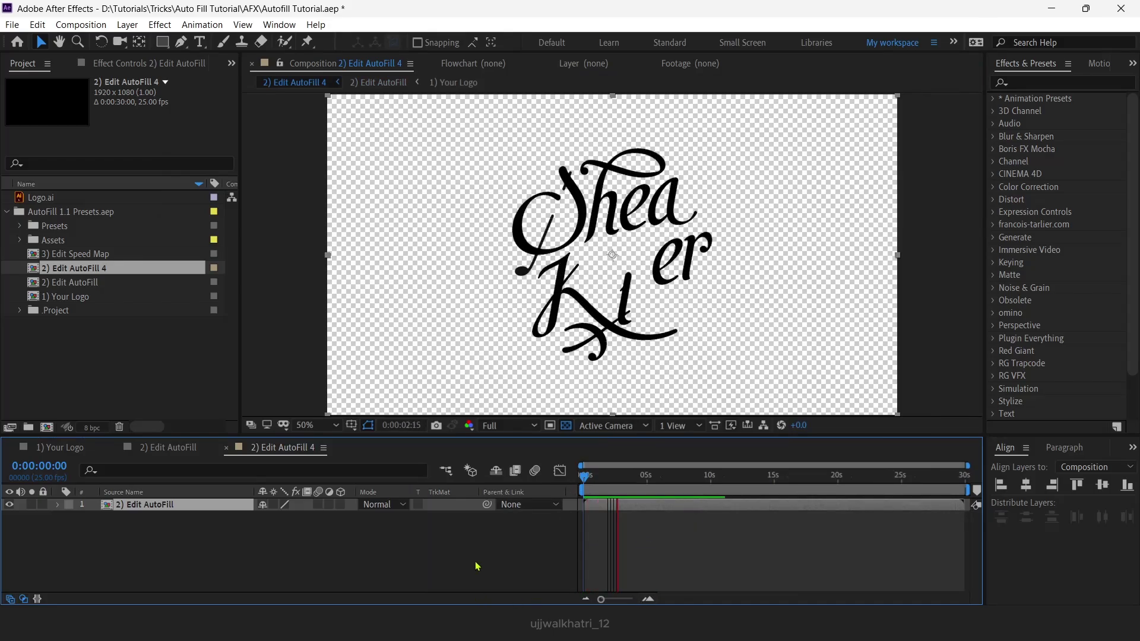
key(space)
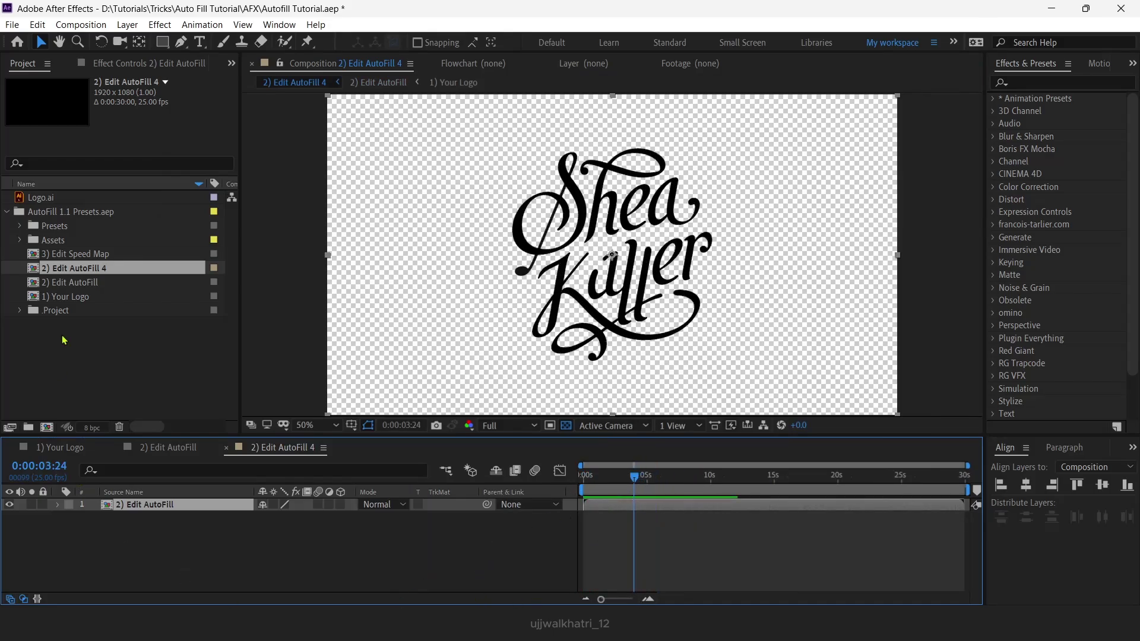
- Add Wrinkled Paper.png from the Assets folder beneath the 2) Edit AutoFill layer and scale it to 55%
click(21, 240)
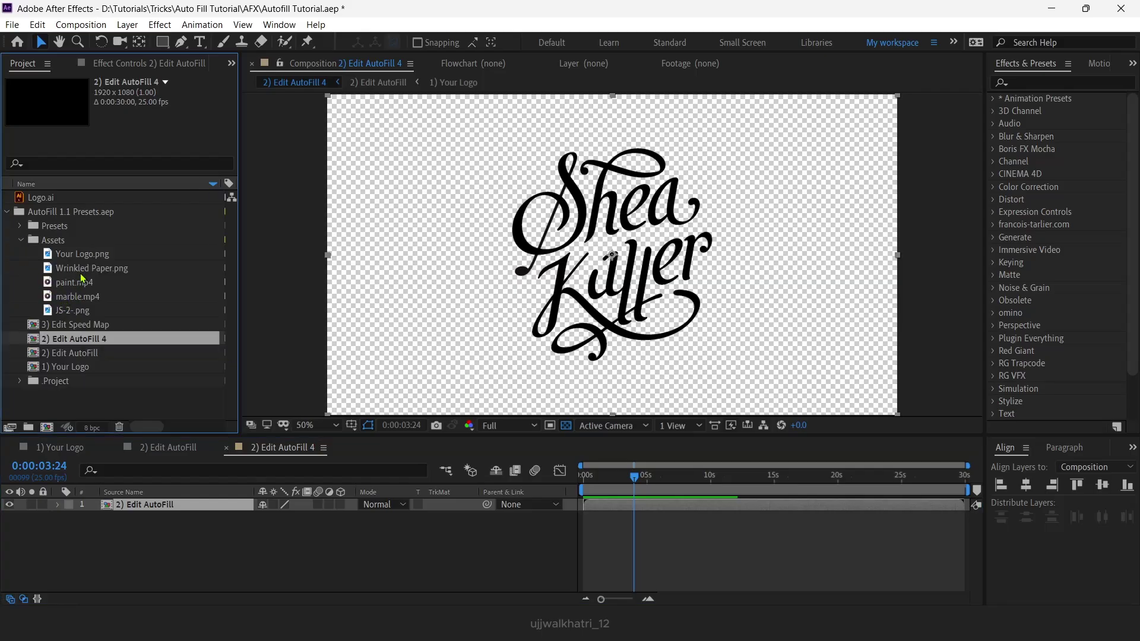
drag(68, 272, 204, 554)
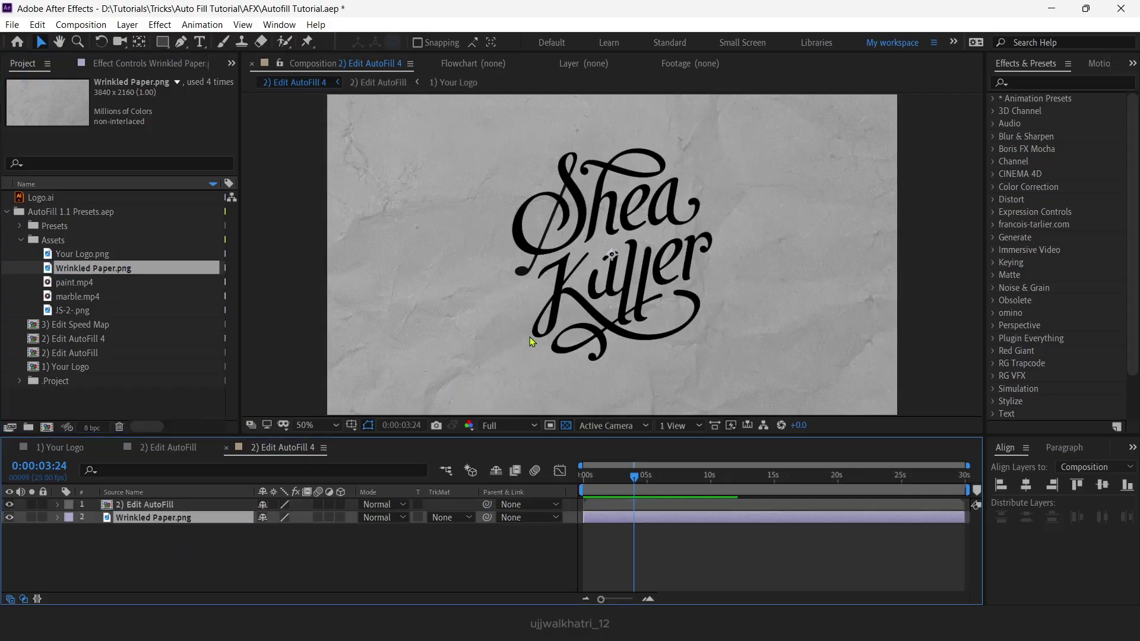
key(s)
drag(306, 530, 279, 530)
click(166, 522)
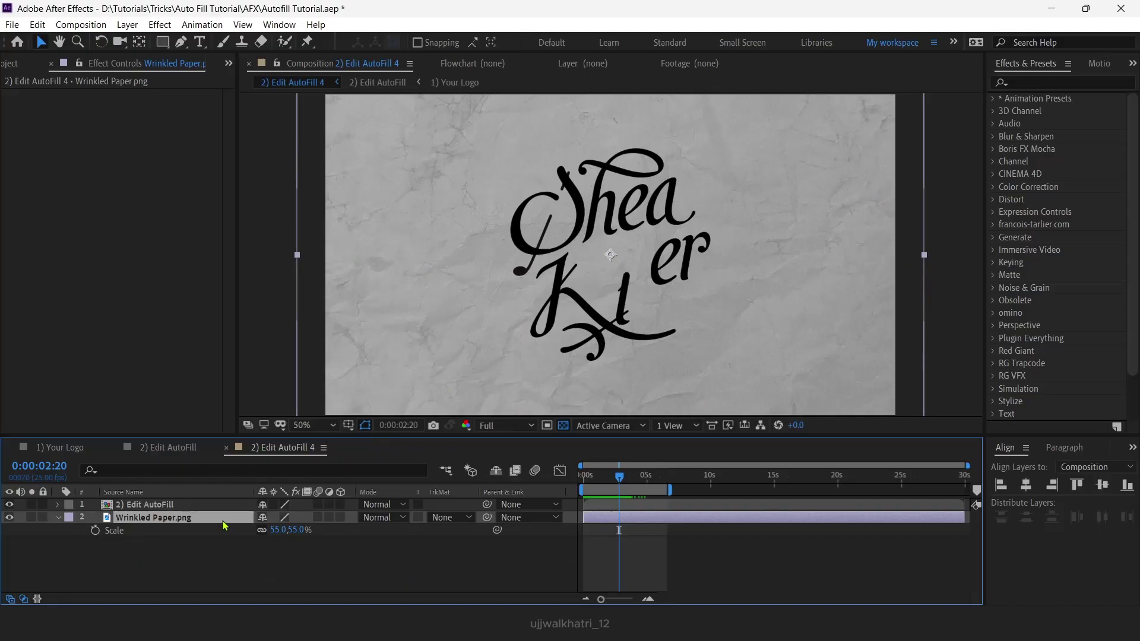
- Find the Levels effect and apply it to the Wrinkled Paper.png layer
click(1042, 82)
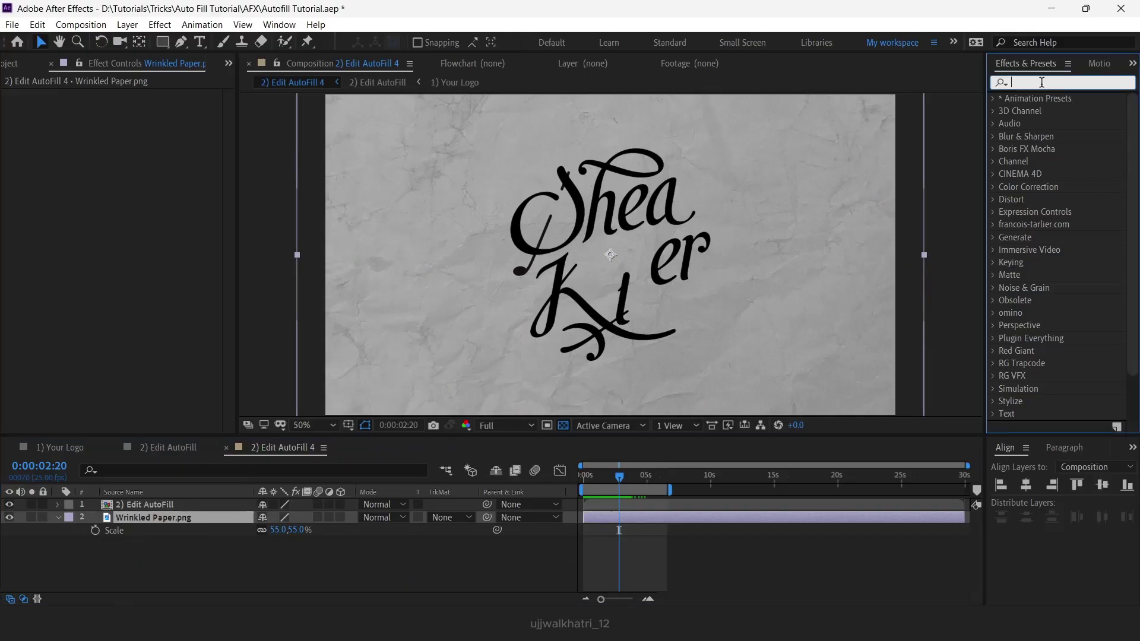
click(1042, 83)
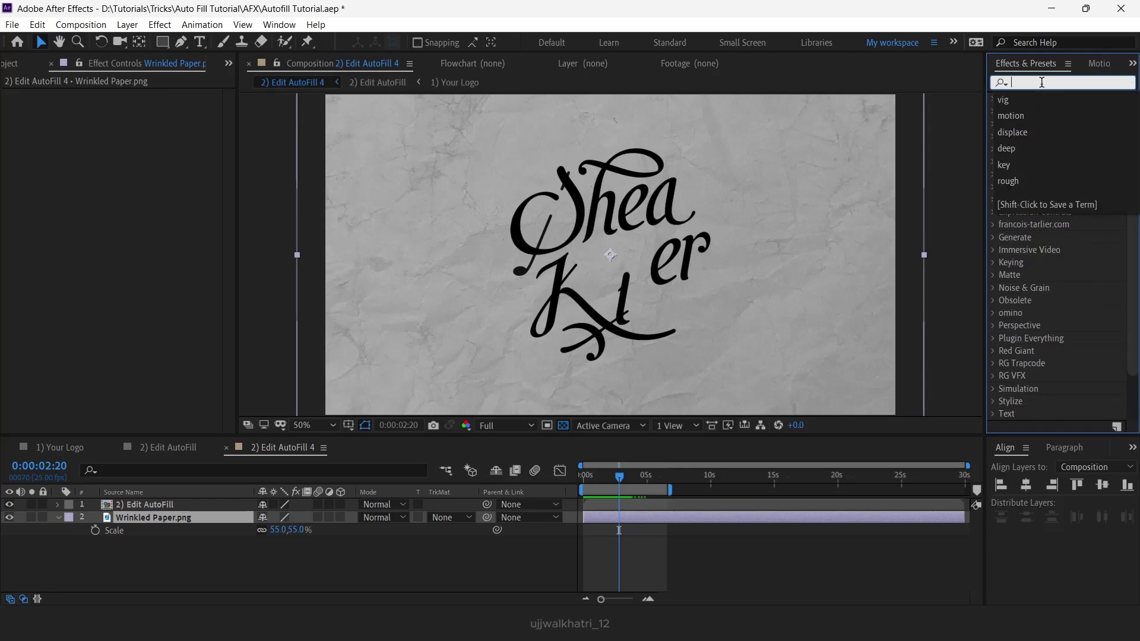
text(le)
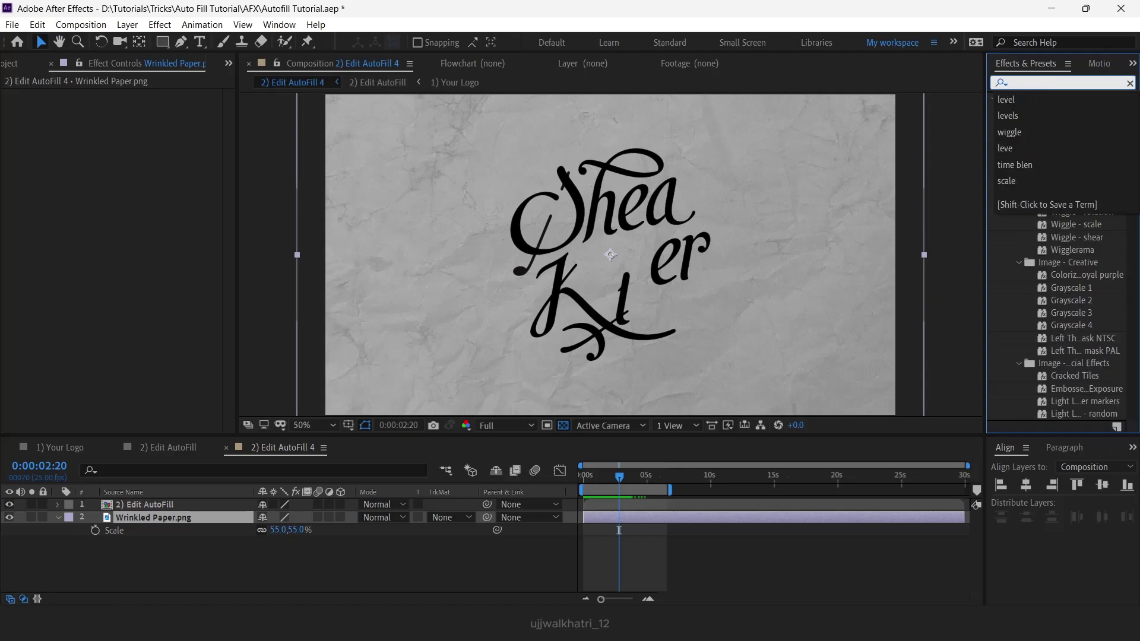
text(leve)
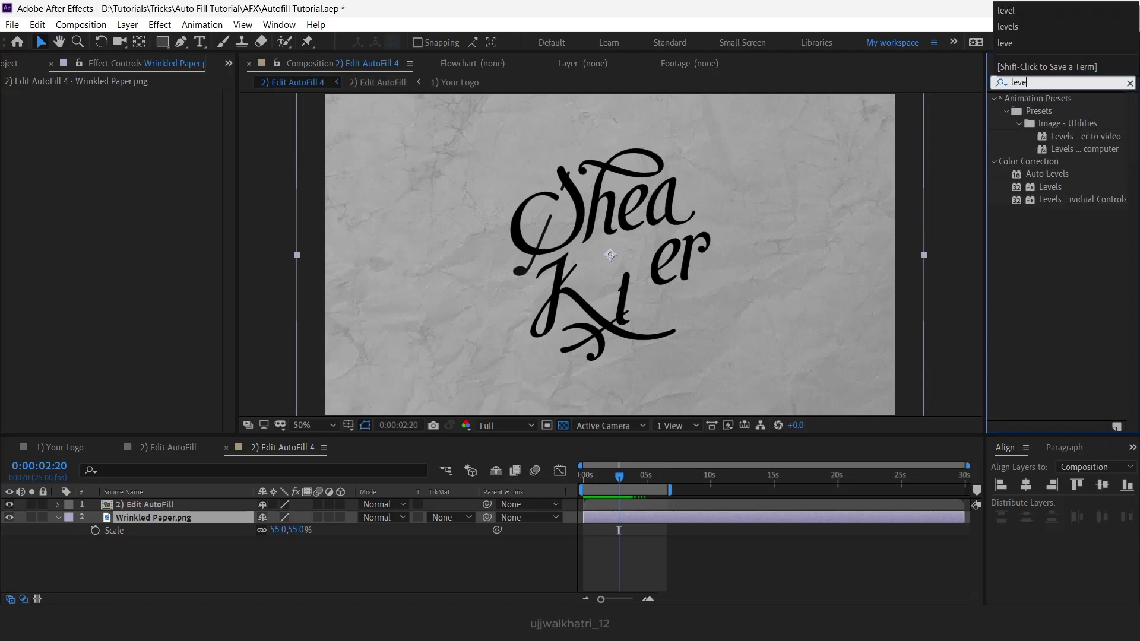
double_click(1049, 193)
- Brighten the wrinkled paper by adjusting the white and black points of its Levels effect, and check the frame at 0:00:02:23
drag(238, 293, 268, 302)
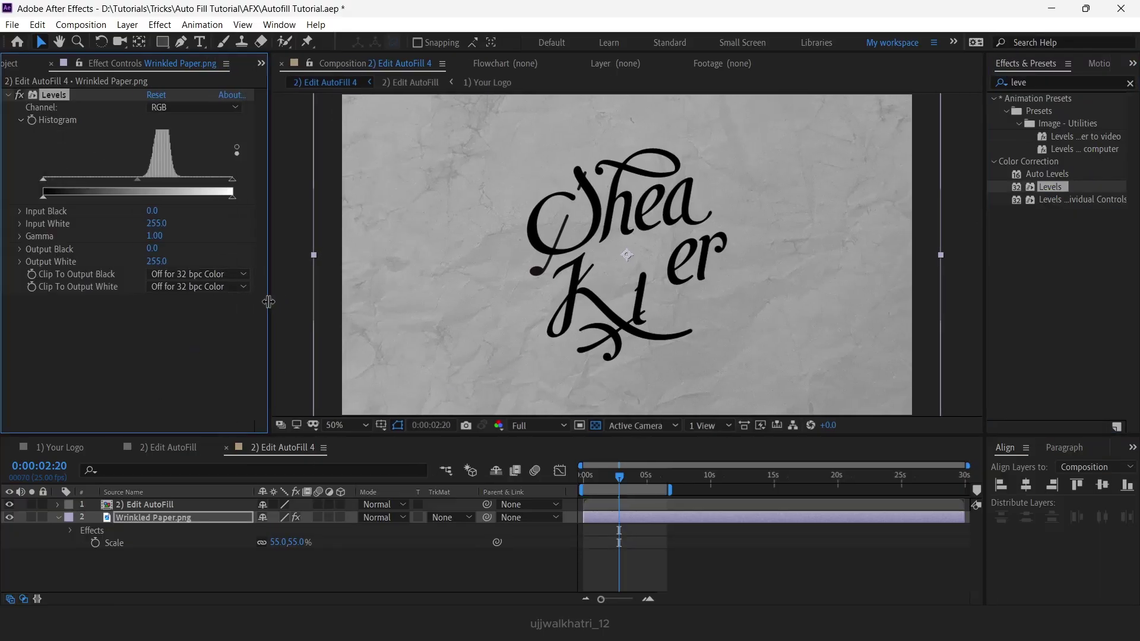
drag(232, 182, 212, 197)
drag(43, 197, 70, 199)
mouse_move(190, 179)
mouse_down()
mouse_move(215, 187)
mouse_move(172, 188)
mouse_up()
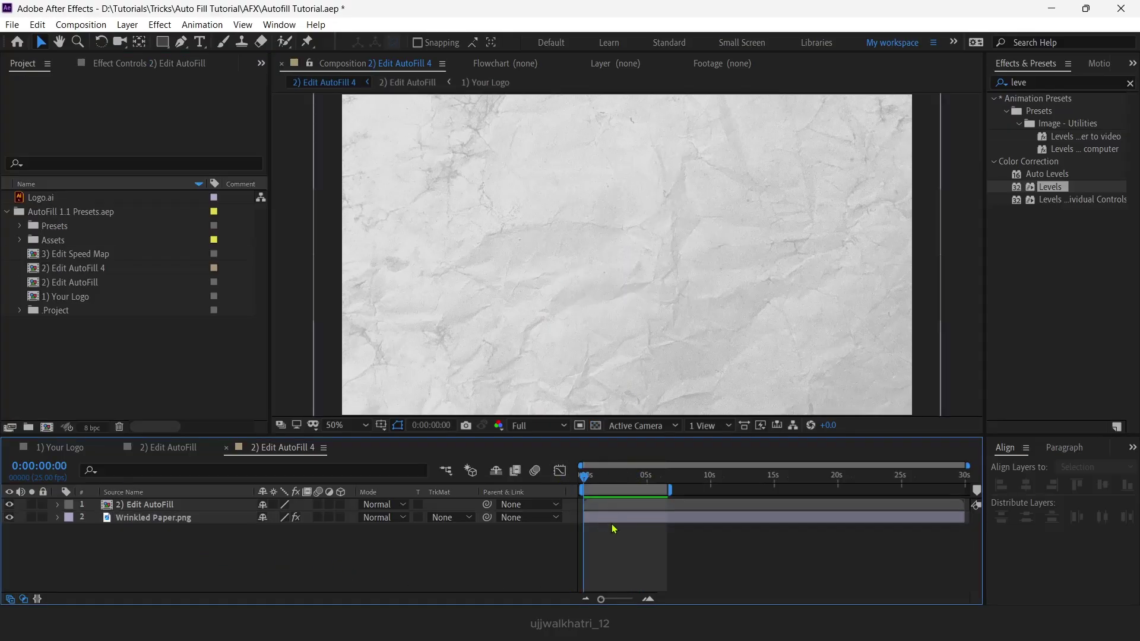
drag(588, 481, 621, 478)
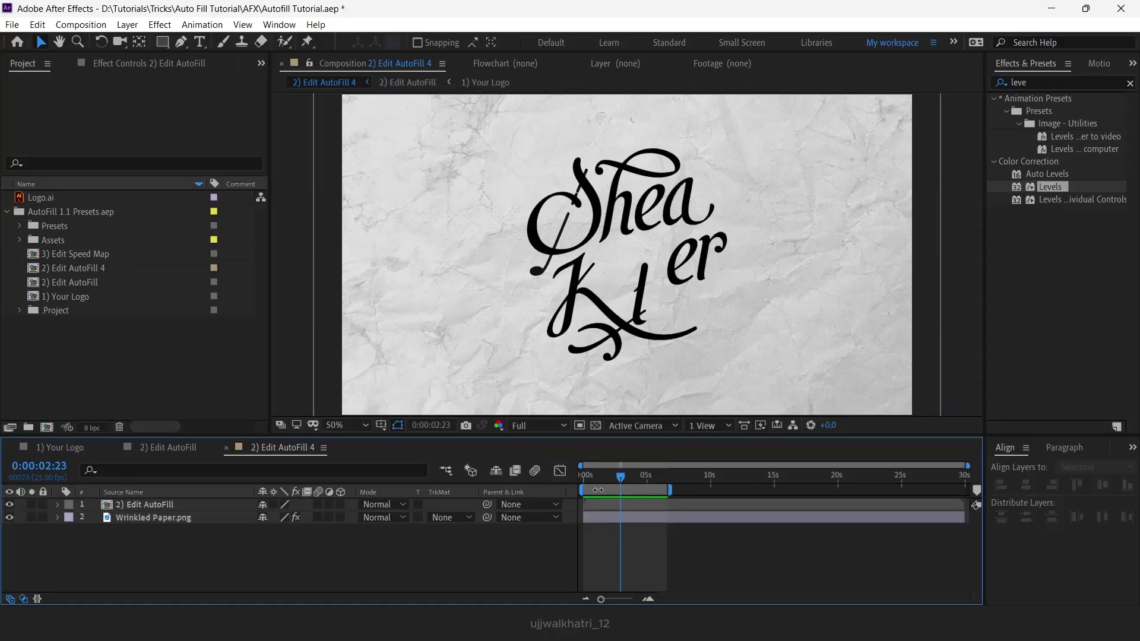
- Add the Gradient composition from the Project > Tools folder as the top layer above 2) Edit AutoFill
click(20, 310)
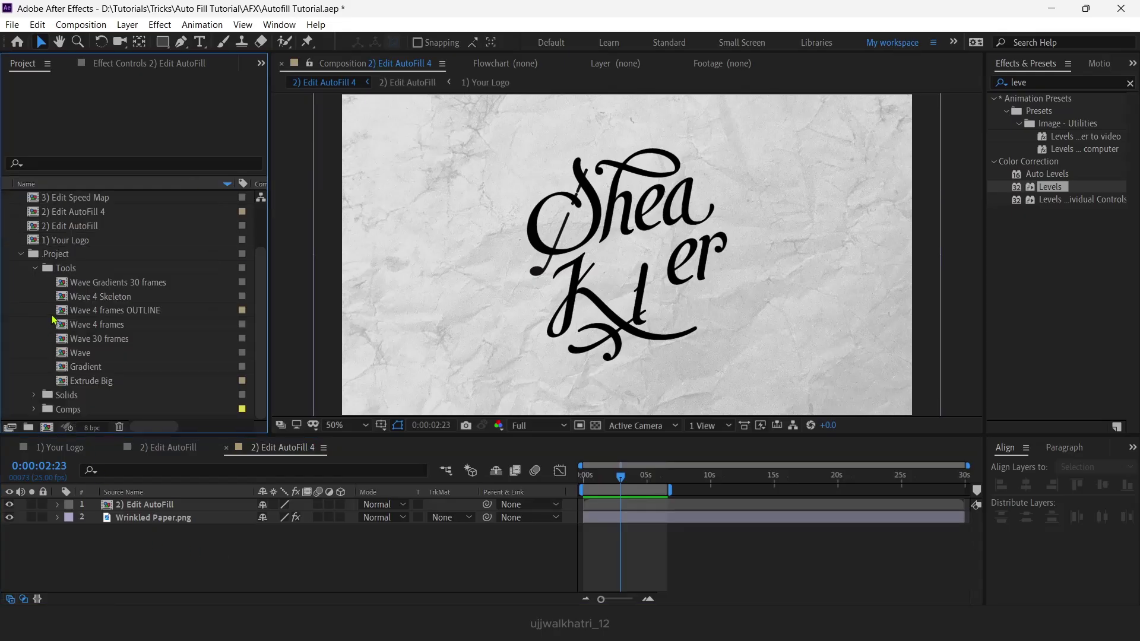
click(77, 368)
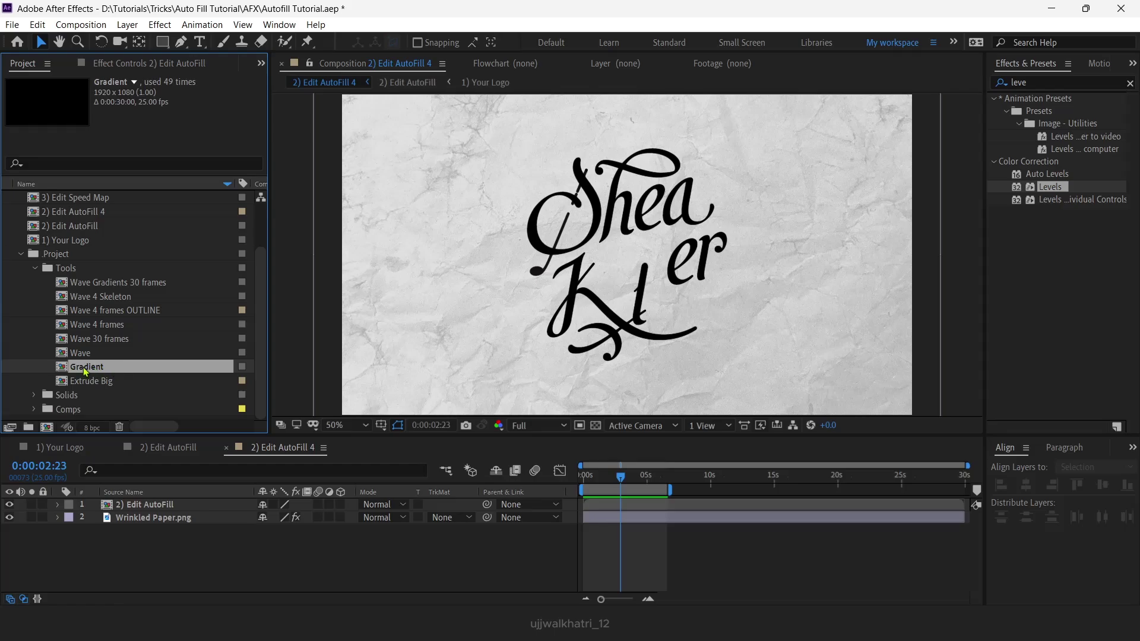
drag(99, 368, 168, 505)
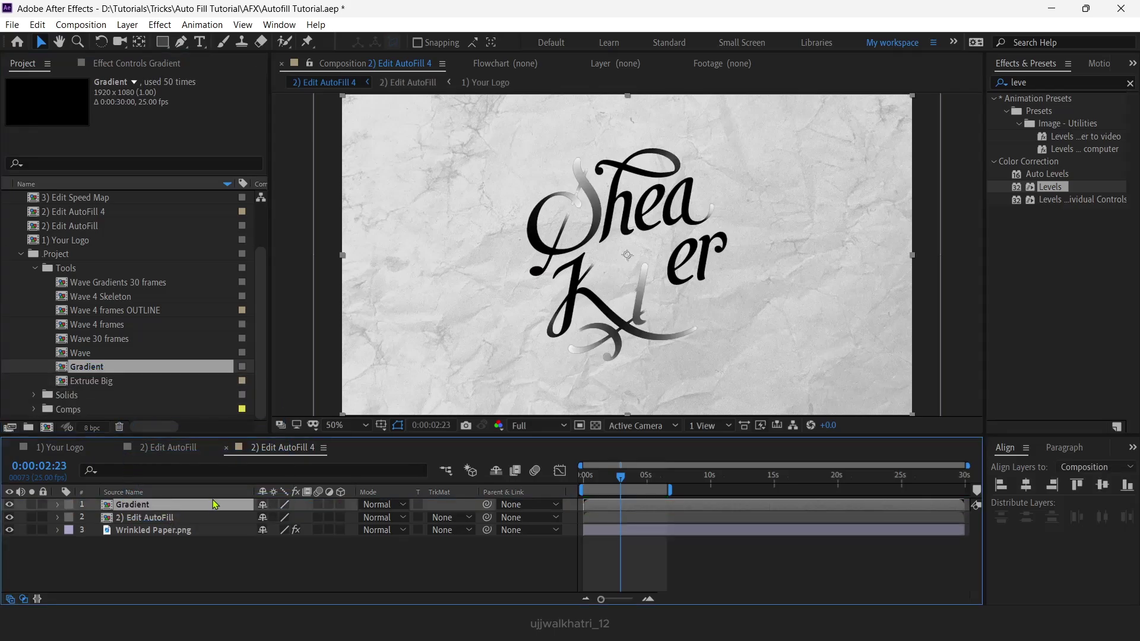
- Preview the animation from the first frame, and solo the Gradient layer at 0:00:02:08
key(Home)
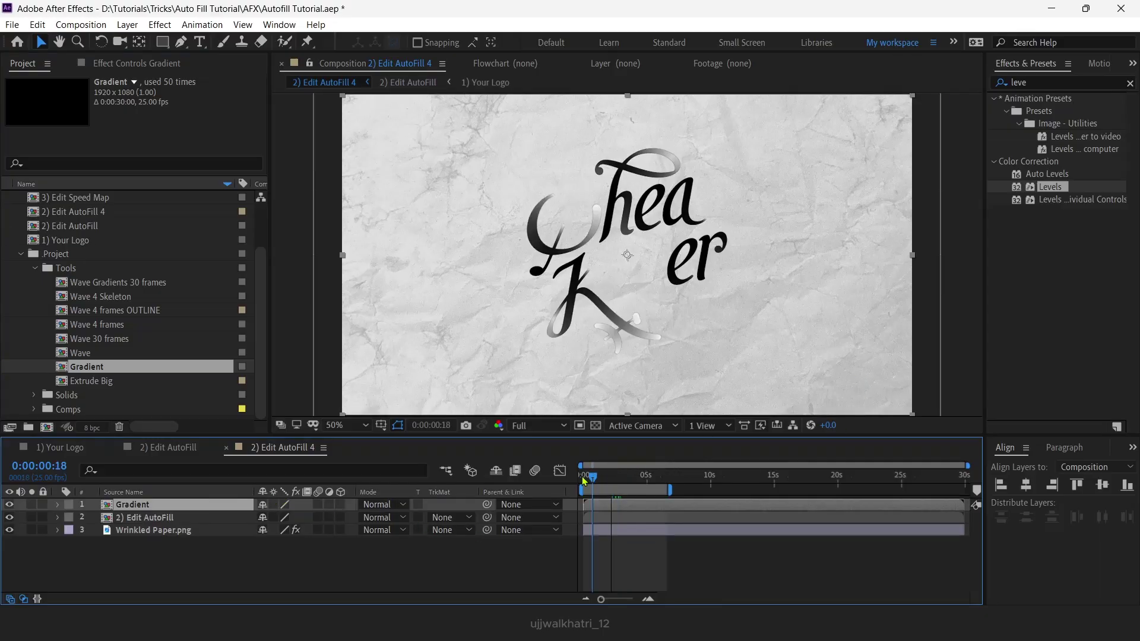
key(space)
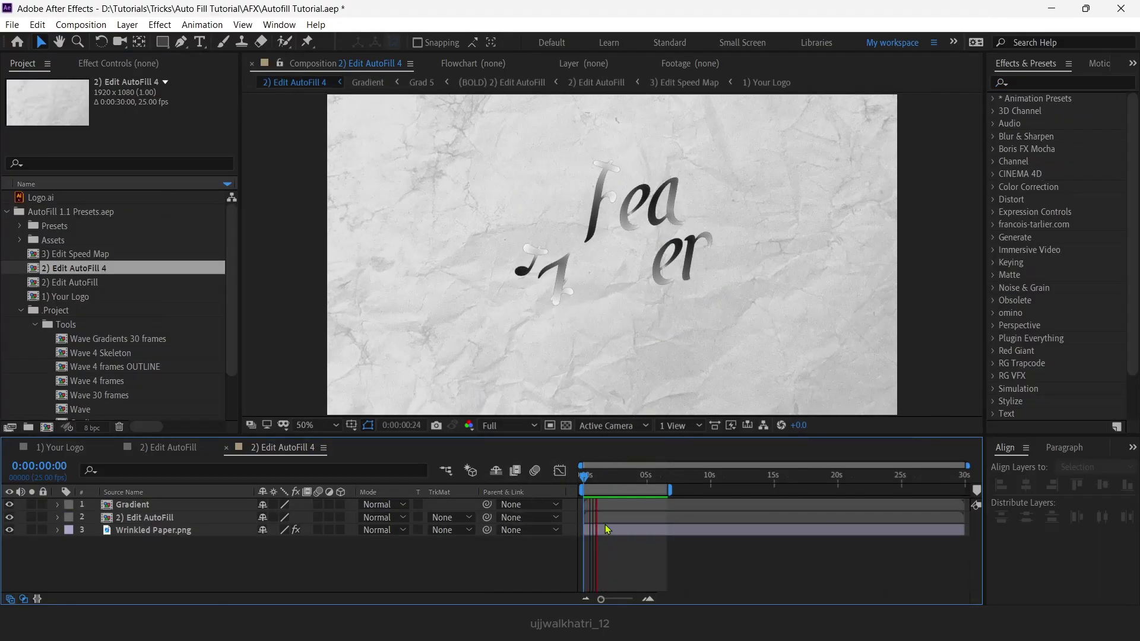
mouse_move(617, 475)
mouse_down()
mouse_move(597, 475)
mouse_move(638, 477)
mouse_move(614, 477)
mouse_up()
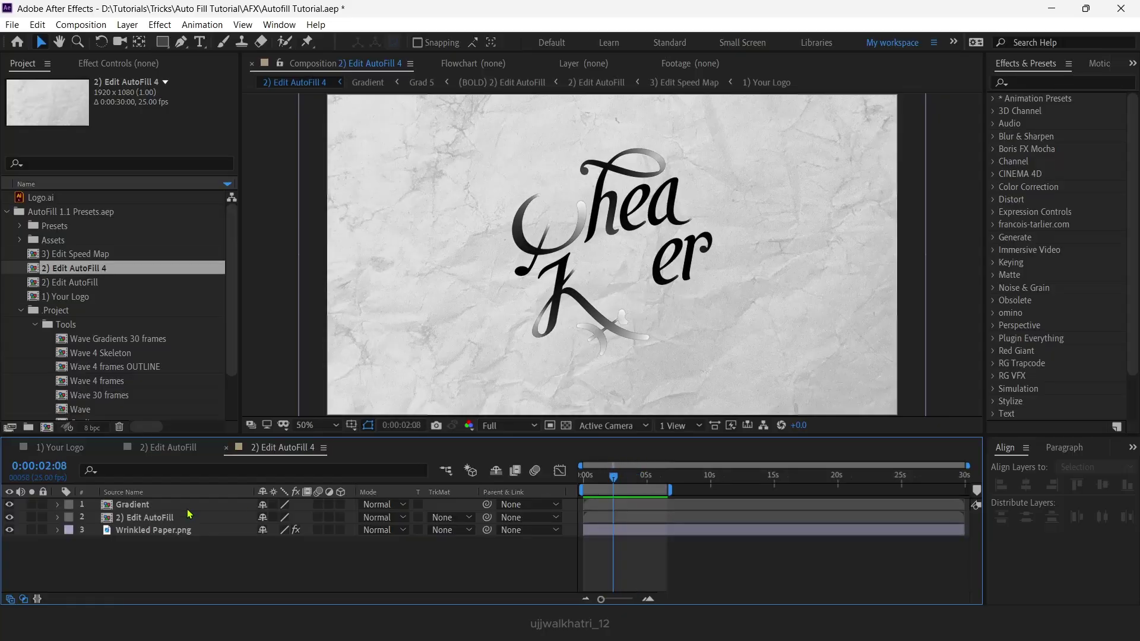
click(31, 504)
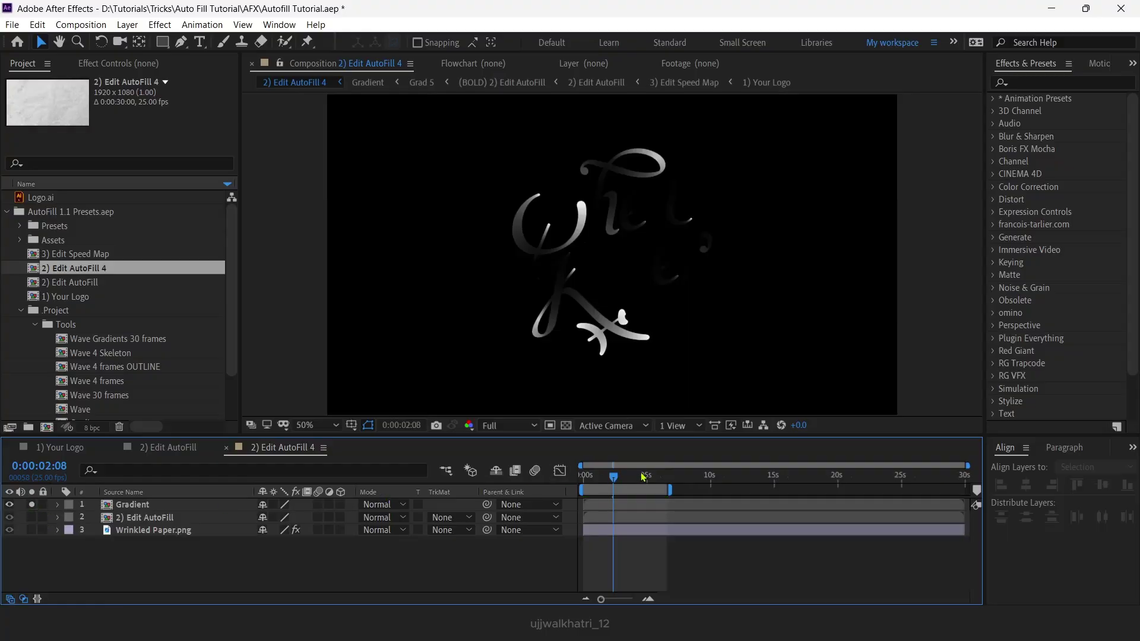
- Preview the soloed Gradient layer from the first frame and scrub ahead to 0:00:02:04
drag(612, 479, 586, 478)
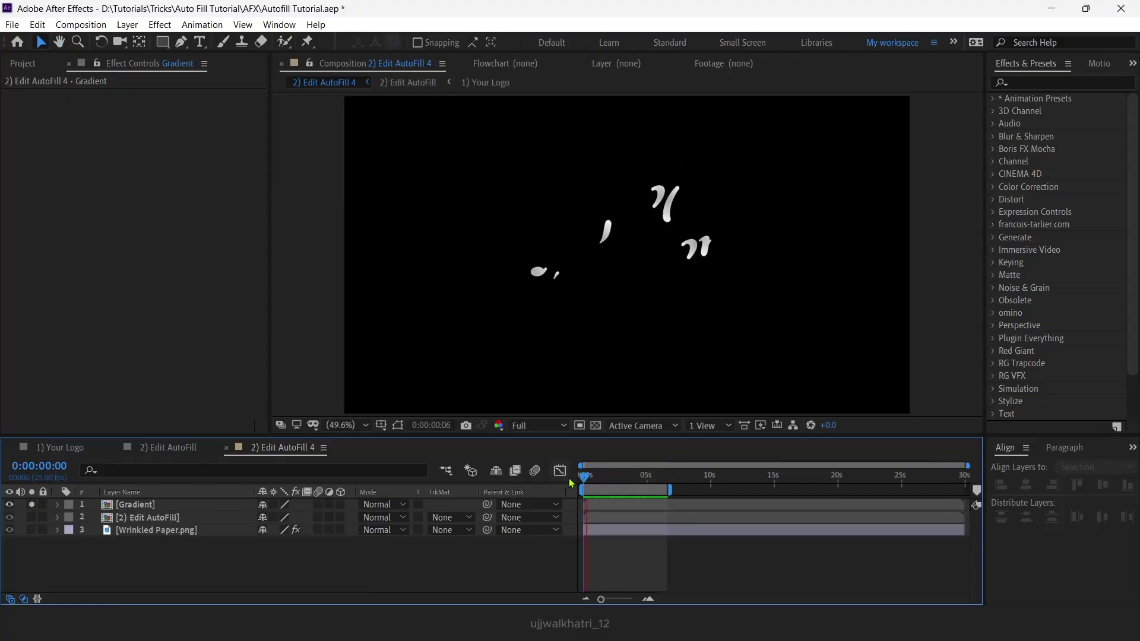
drag(585, 479, 600, 482)
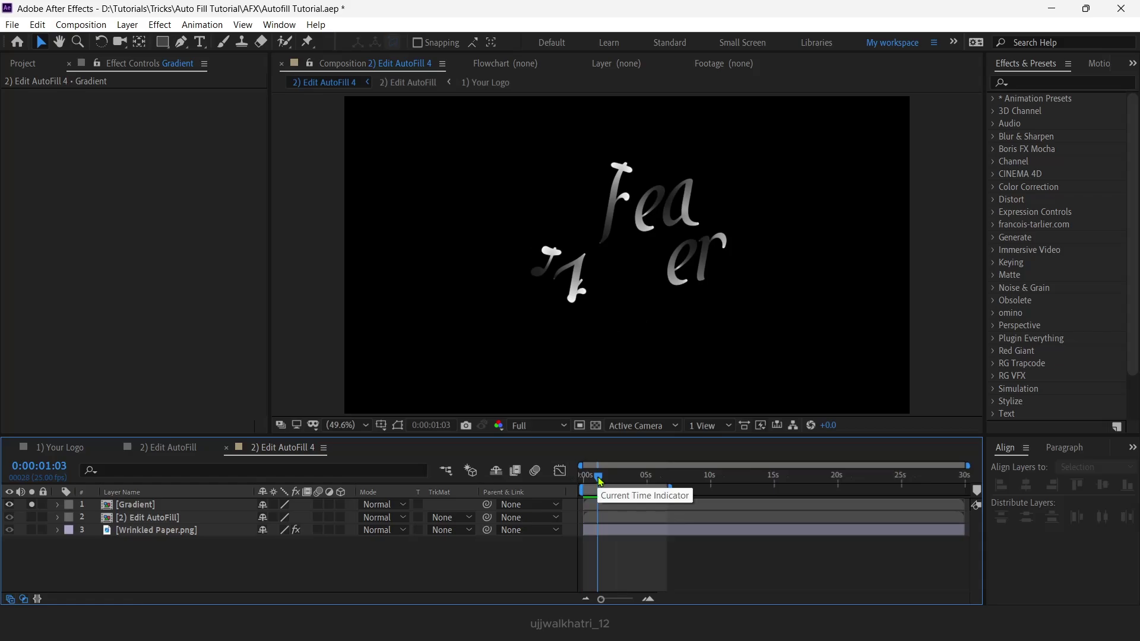
mouse_move(600, 482)
mouse_down()
mouse_move(631, 482)
mouse_move(597, 484)
mouse_move(612, 489)
mouse_up()
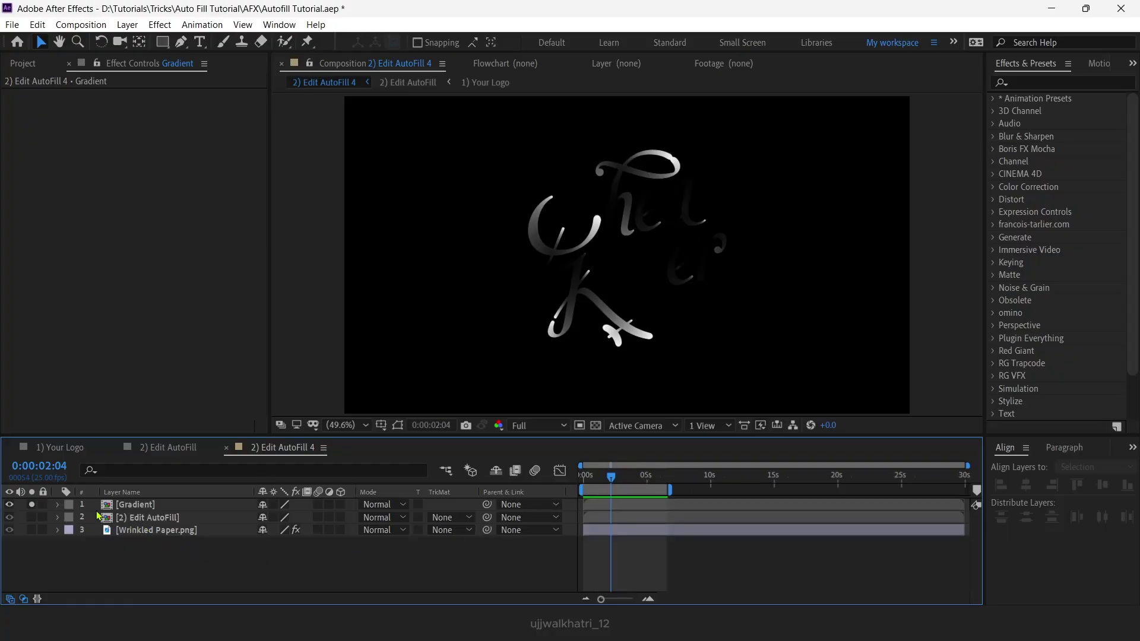
- Turn off the Gradient layer's solo and hide the 2) Edit AutoFill and Wrinkled Paper.png layers
click(32, 506)
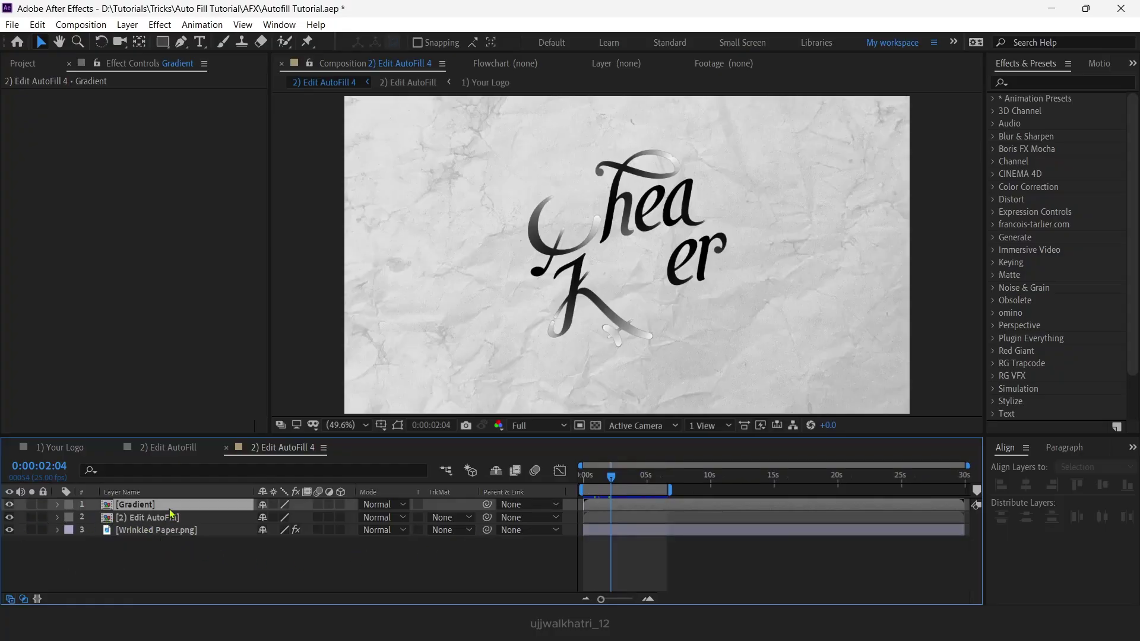
click(165, 519)
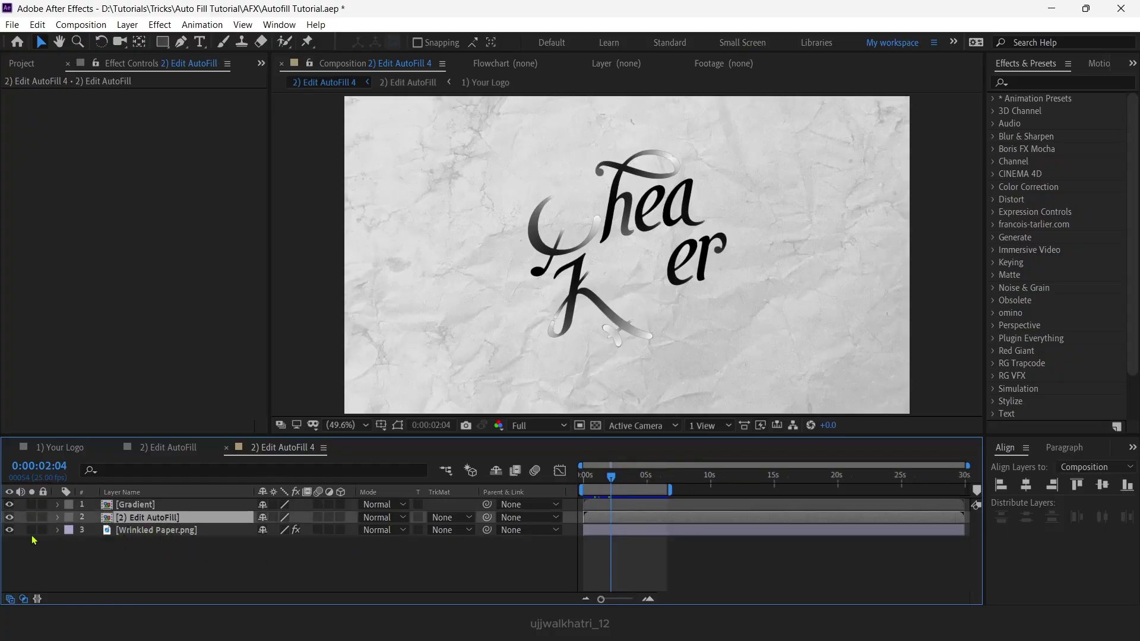
click(10, 518)
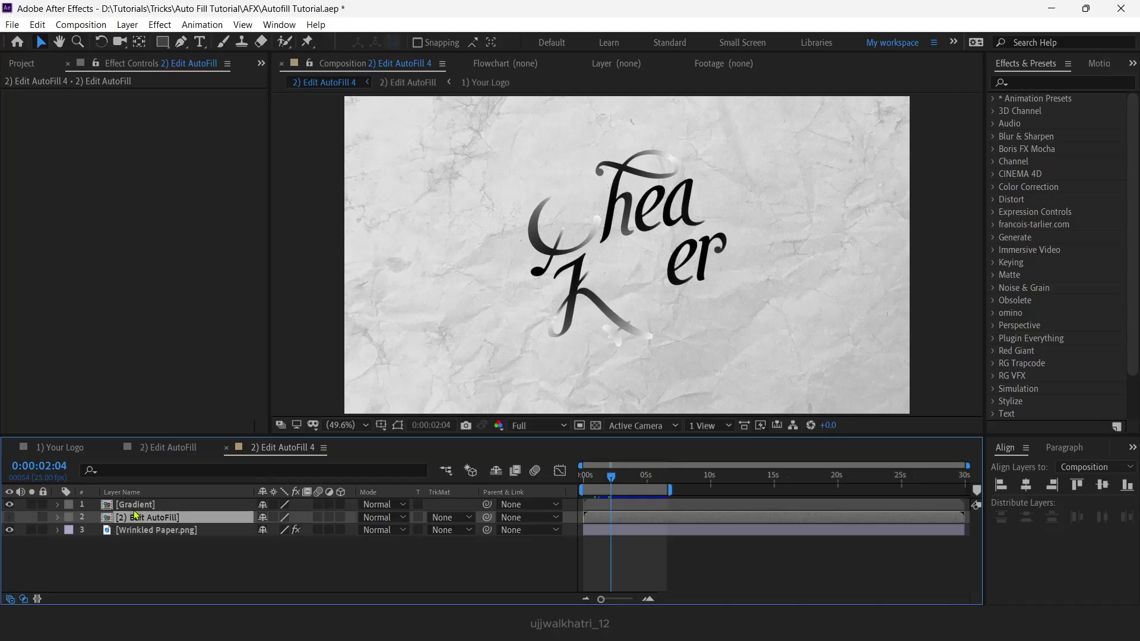
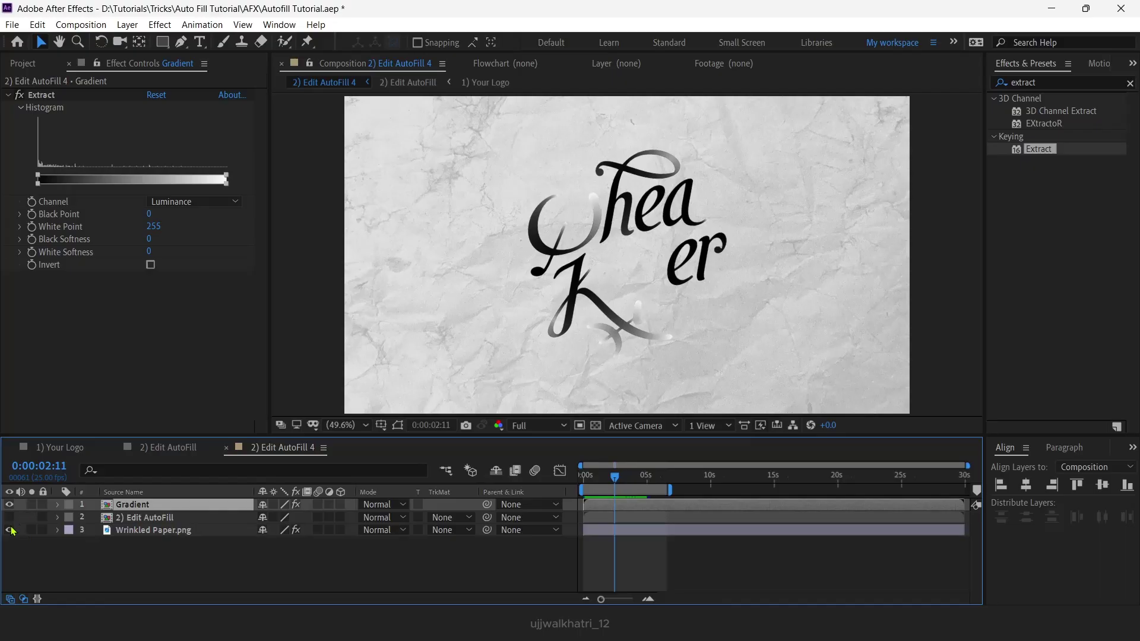
click(10, 531)
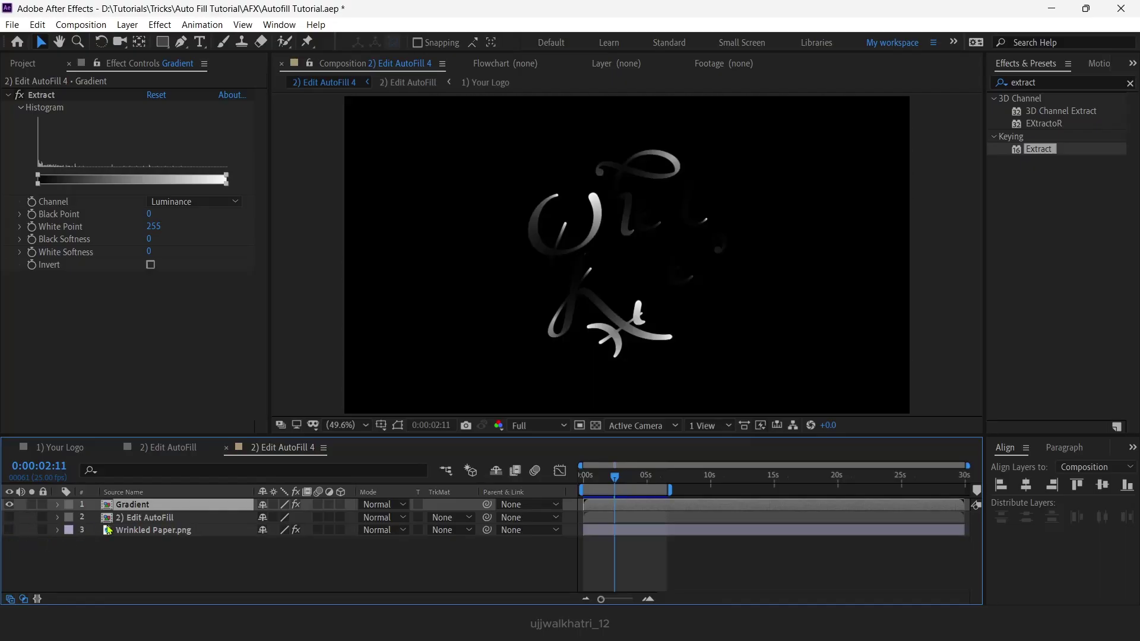
- Raise the Black Point of the Gradient layer's Extract effect to 195
click(143, 518)
click(145, 563)
click(179, 504)
click(38, 179)
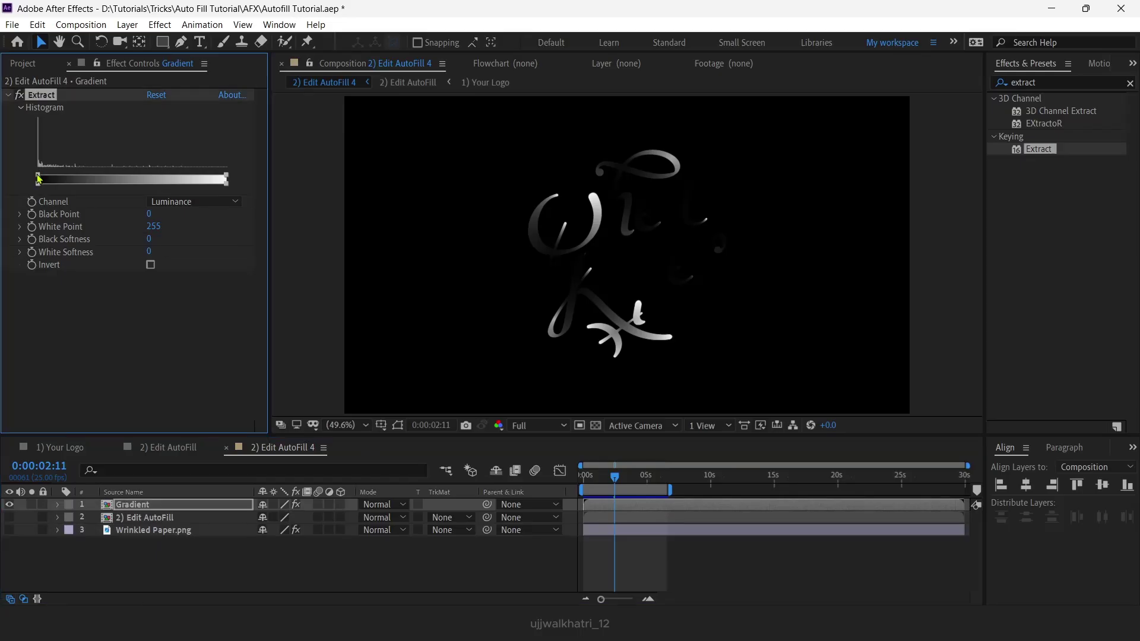
drag(40, 179, 185, 188)
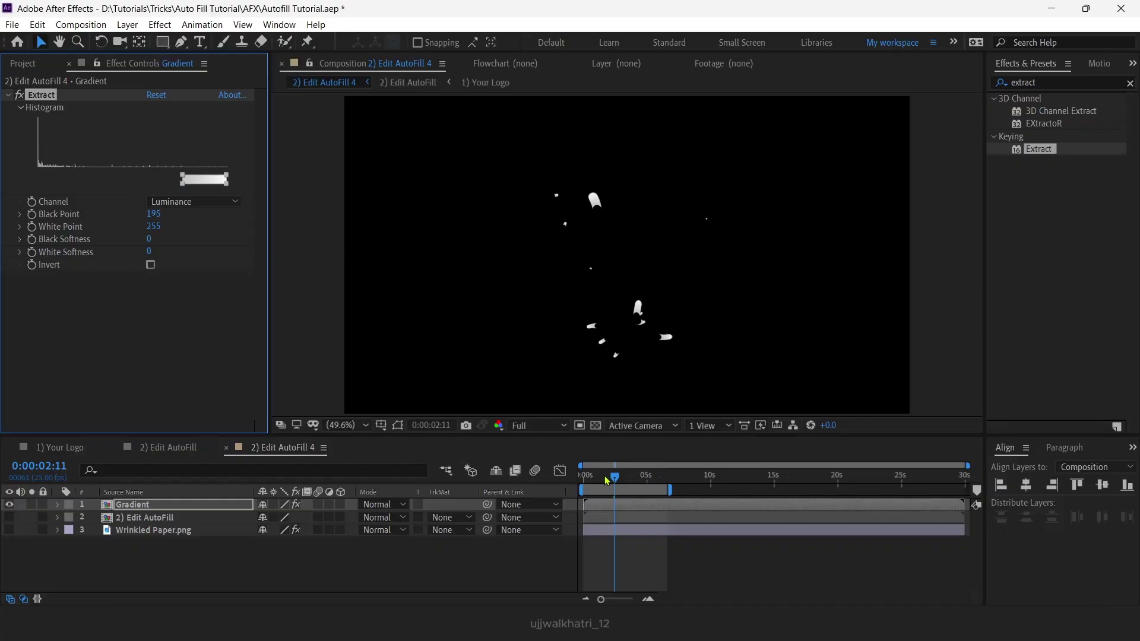
- Preview the extracted highlights from the first frame and stop at 0:00:02:00
drag(607, 481, 585, 487)
key(space)
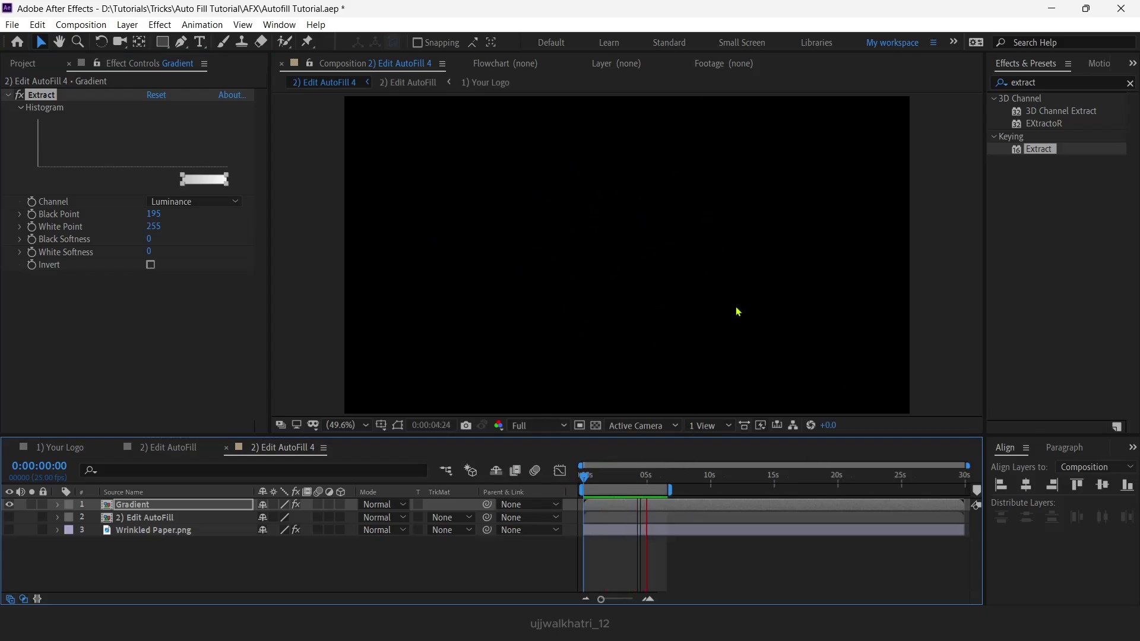
drag(653, 486, 608, 489)
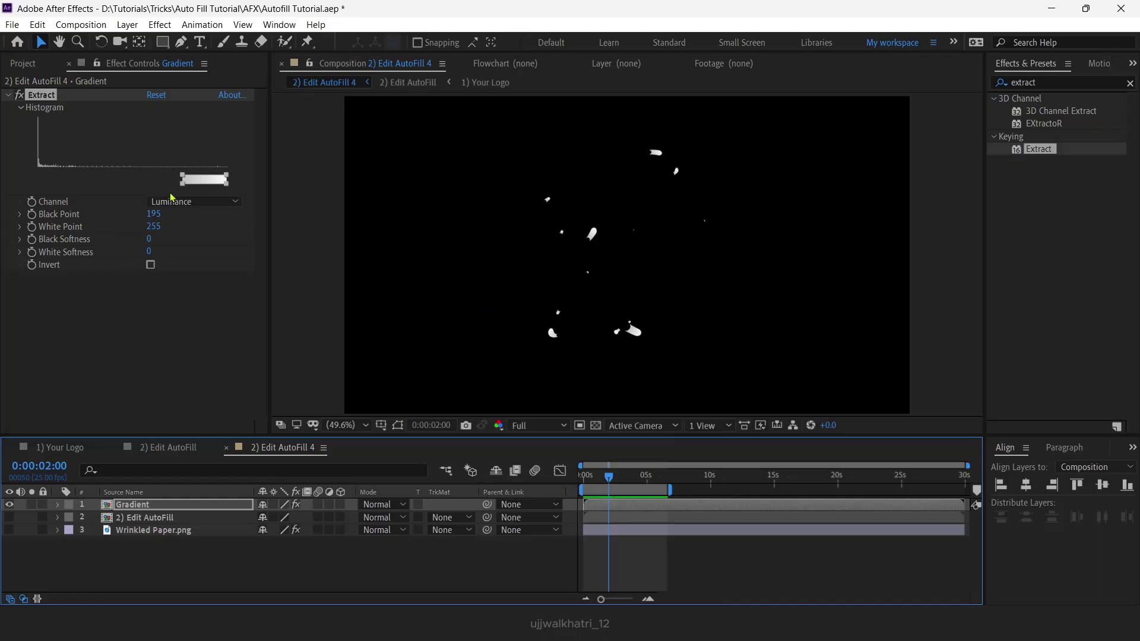
- Set the Extract effect's Black Softness to 130 and preview the Gradient layer from the first frame
click(187, 188)
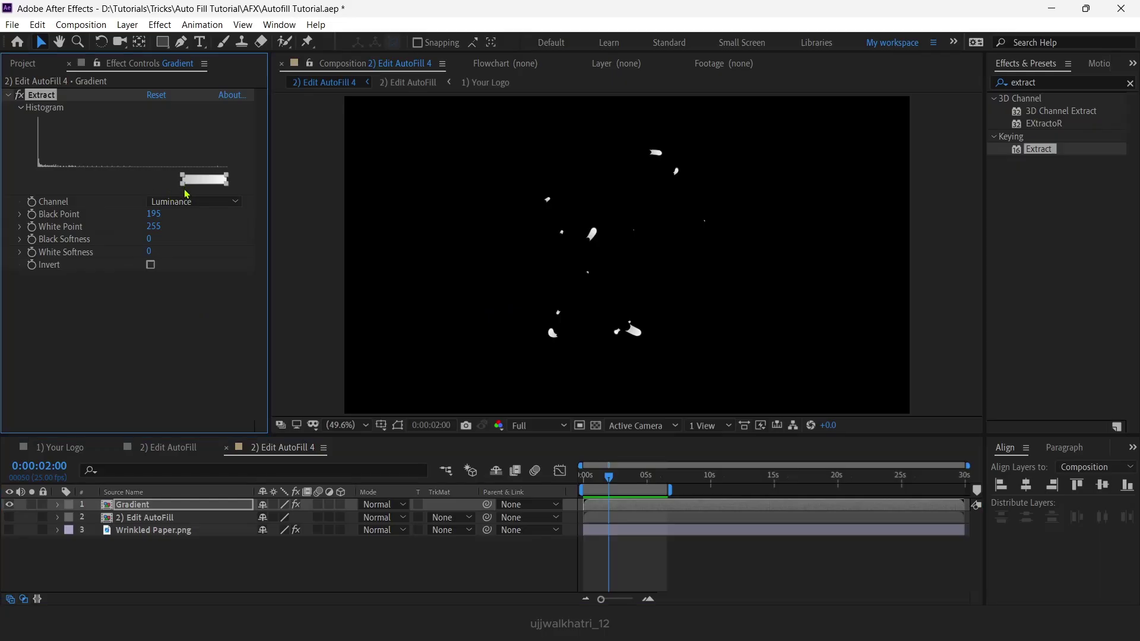
drag(183, 188, 91, 205)
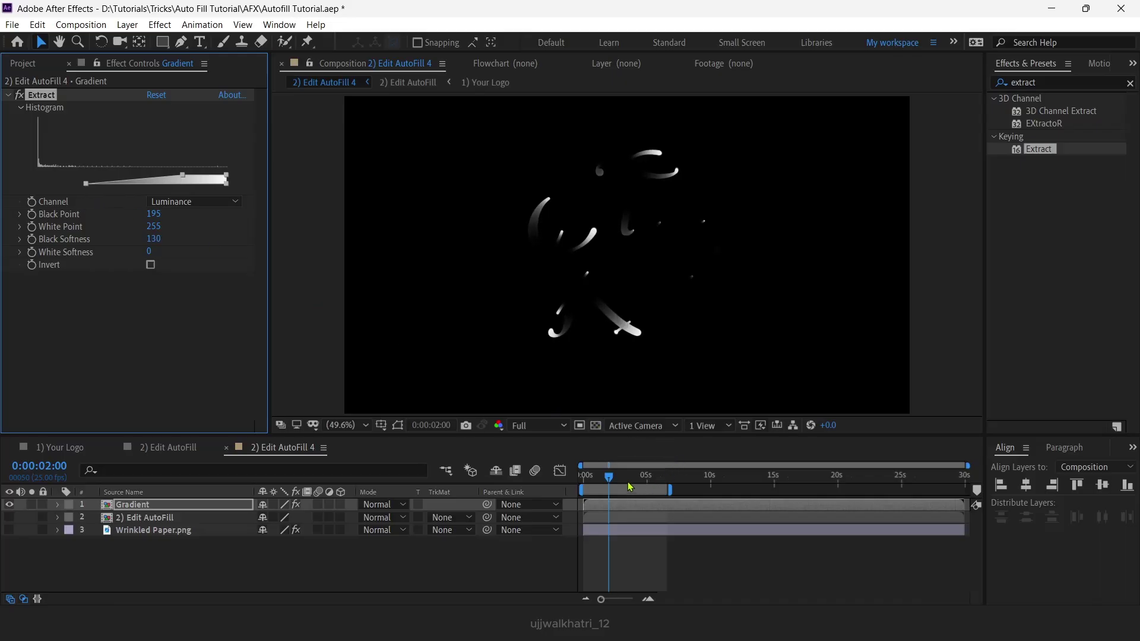
drag(609, 477, 565, 480)
key(space)
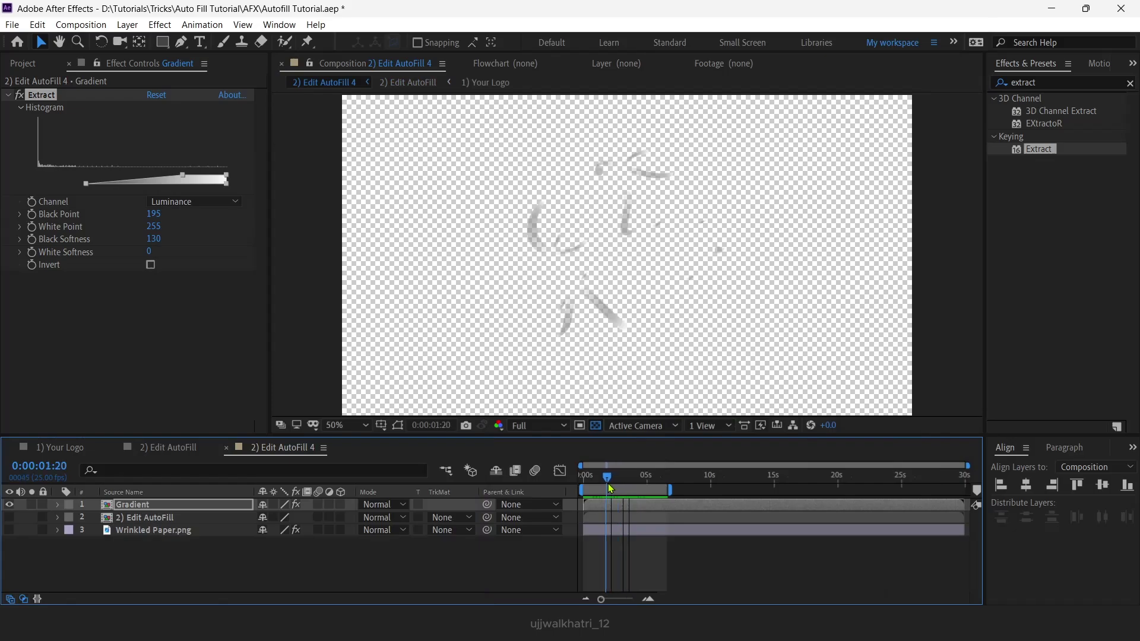
key(space)
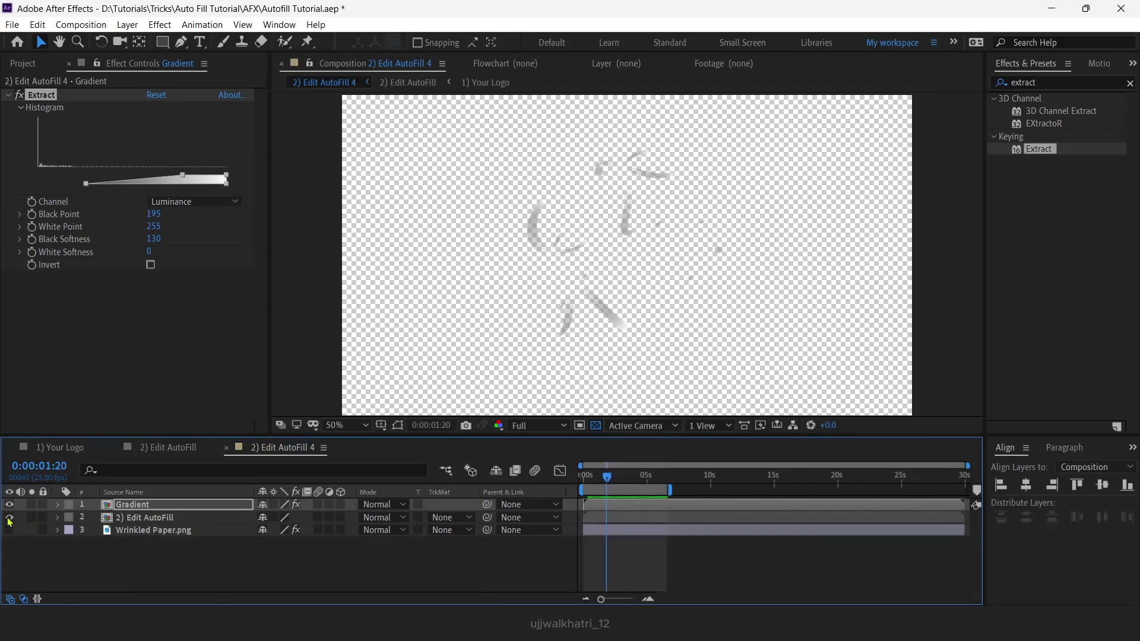
- Make the 2) Edit AutoFill and Wrinkled Paper.png layers visible again
click(10, 517)
click(9, 530)
click(204, 518)
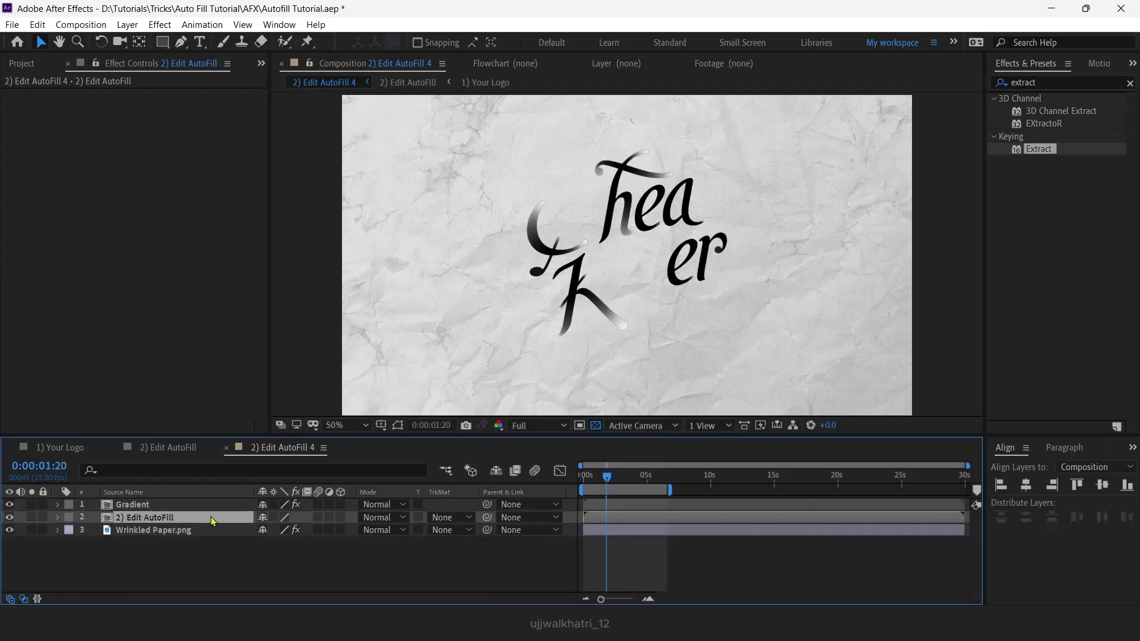
- Find the Fill effect and apply it to the Gradient layer
click(189, 505)
click(1053, 83)
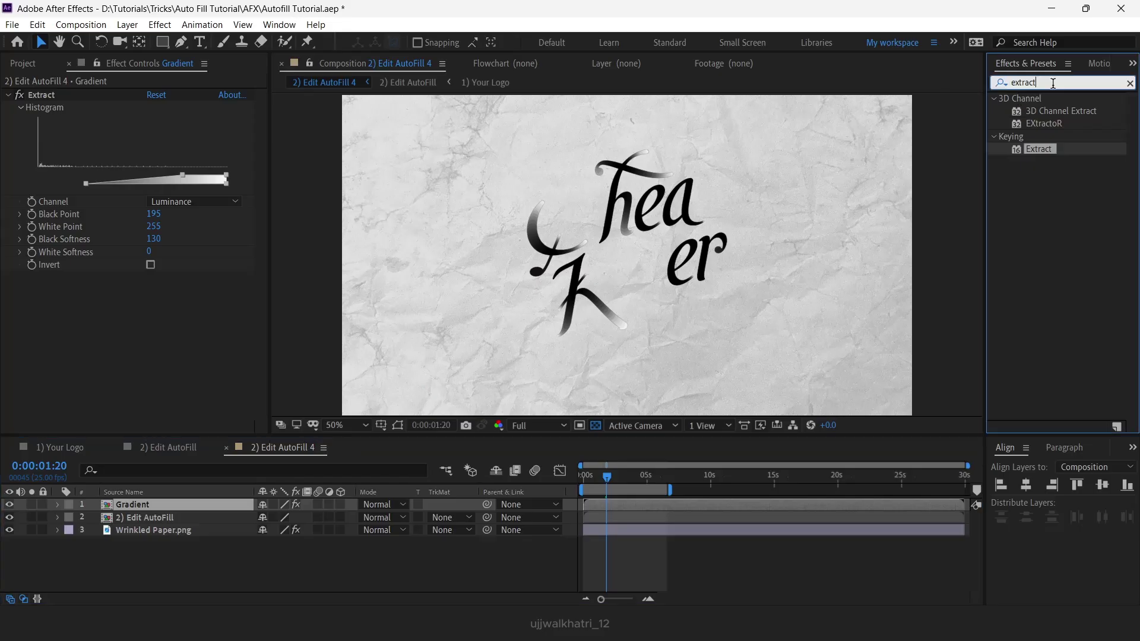
double_click(1053, 83)
text(fill)
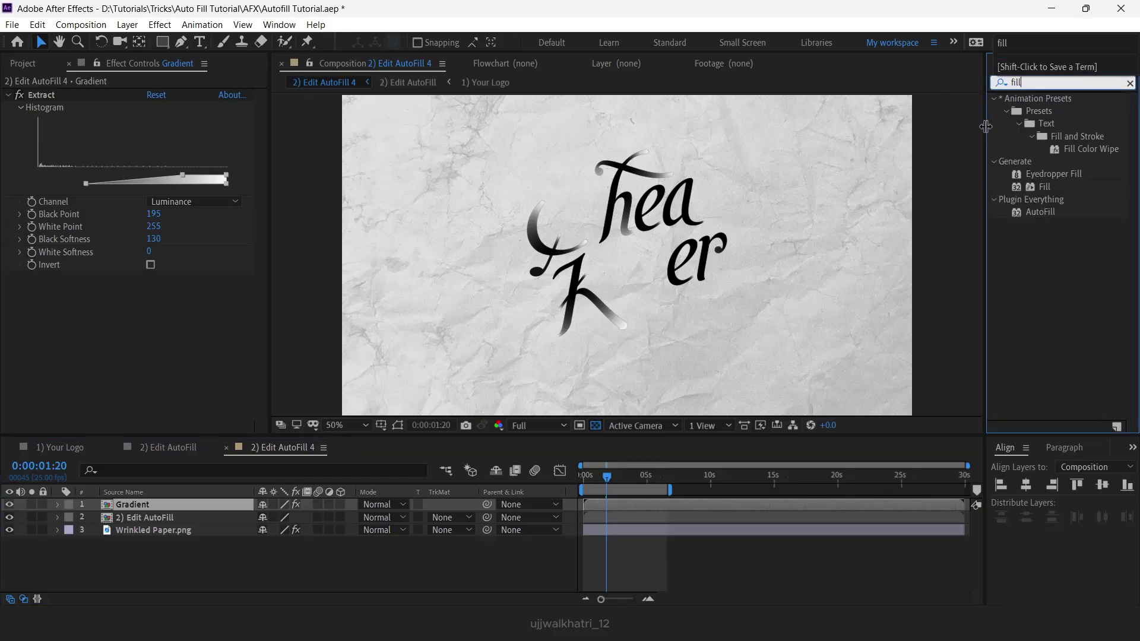
double_click(1045, 187)
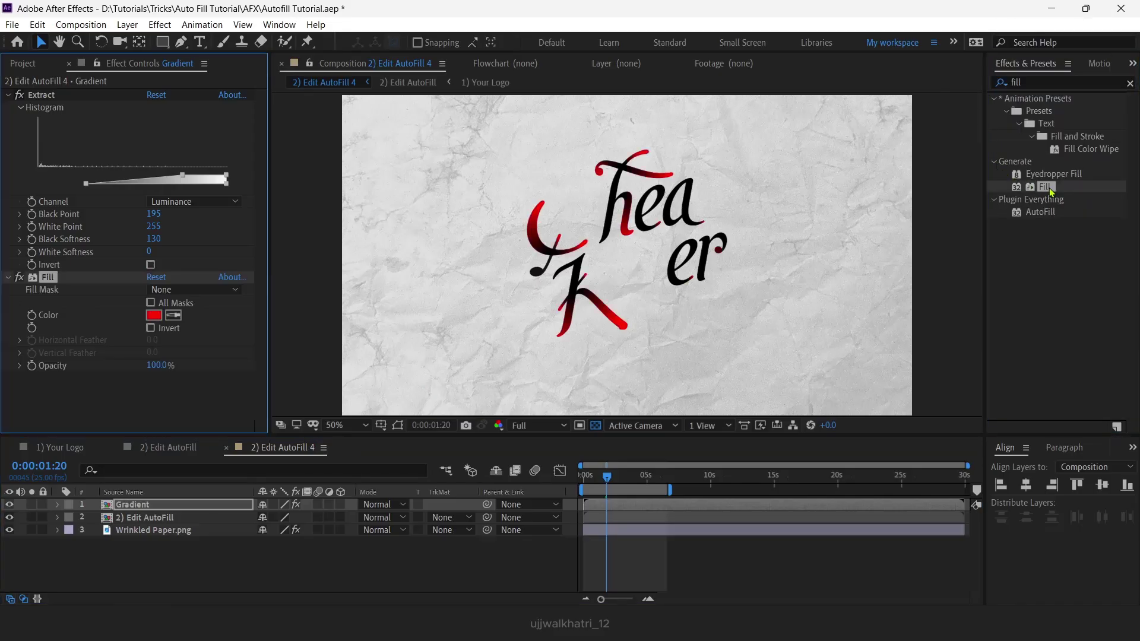
- Play and scrub the animation from the first frame to check the red fill of the Gradient layer
drag(607, 478, 590, 484)
key(space)
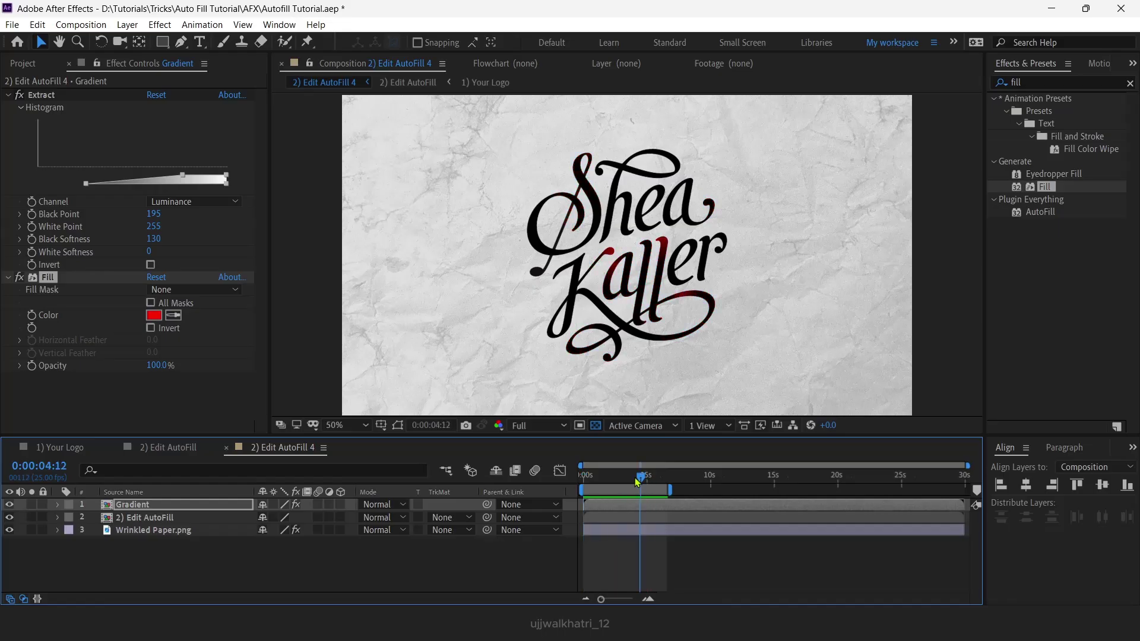
key(space)
key(space)
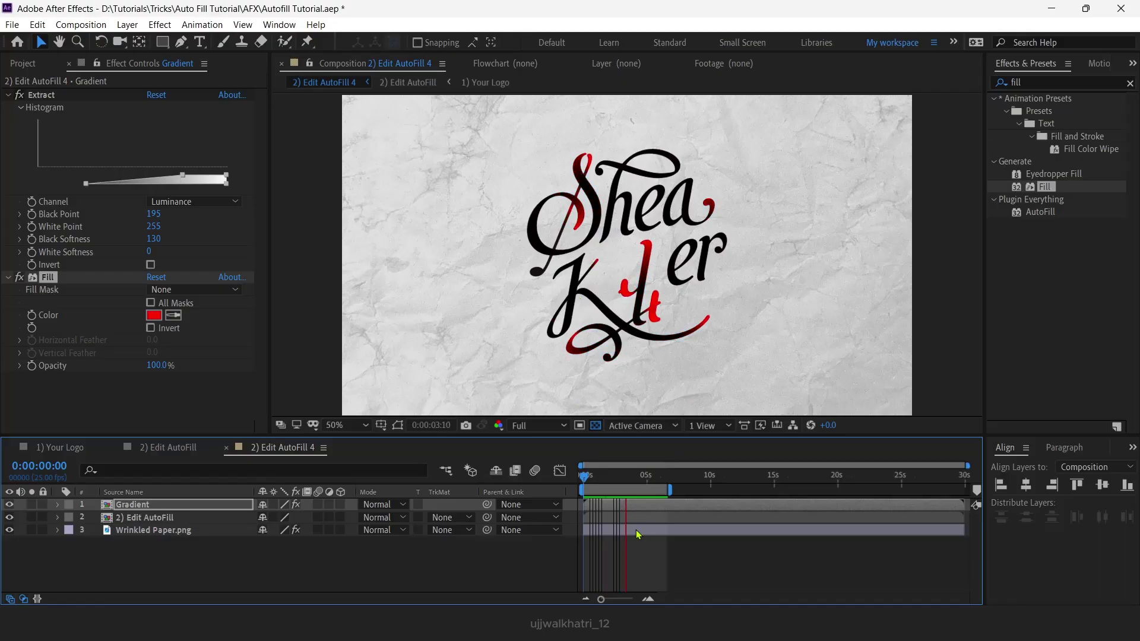
click(629, 480)
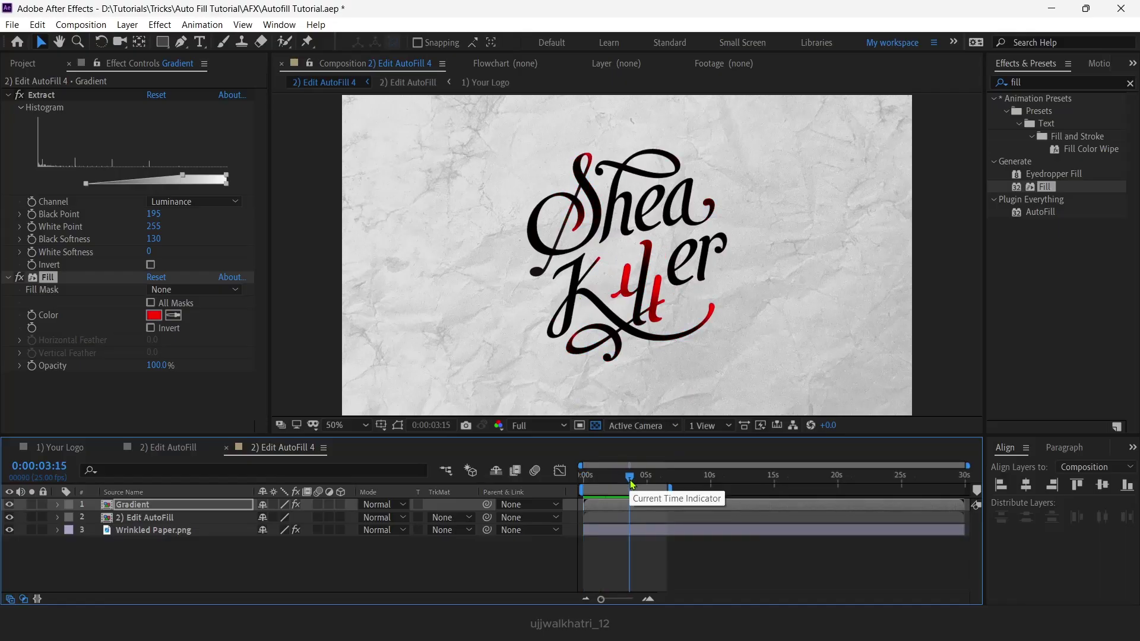
drag(632, 484, 585, 480)
key(space)
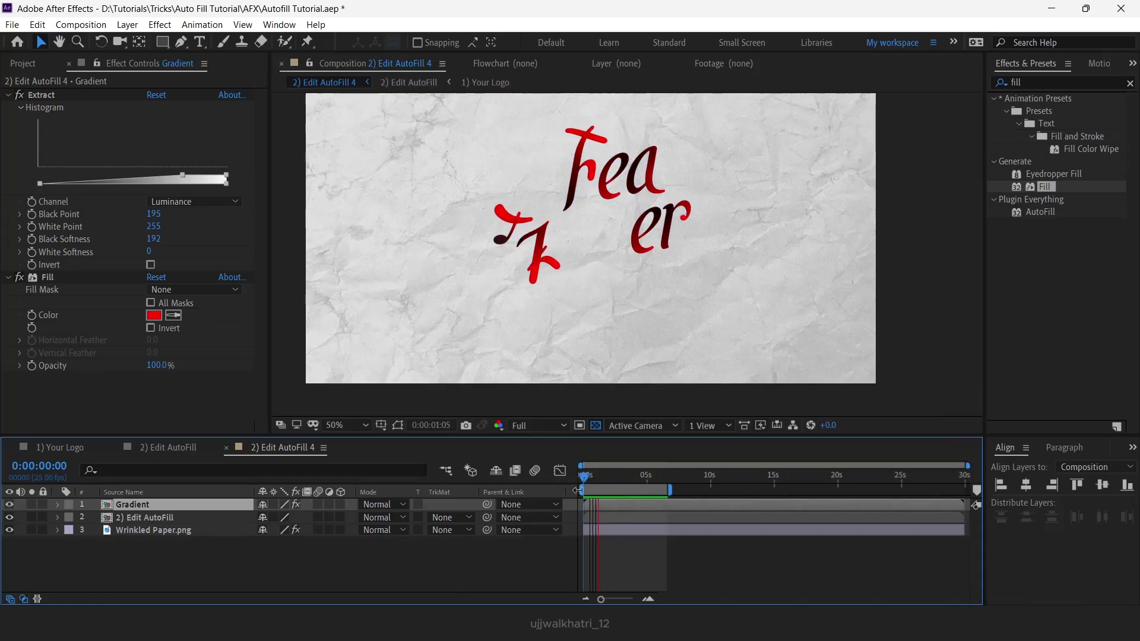
key(space)
- Set the 2) Edit AutoFill layer's blending mode to Classic Color Burn, checking it at 0:00:03:21
click(202, 519)
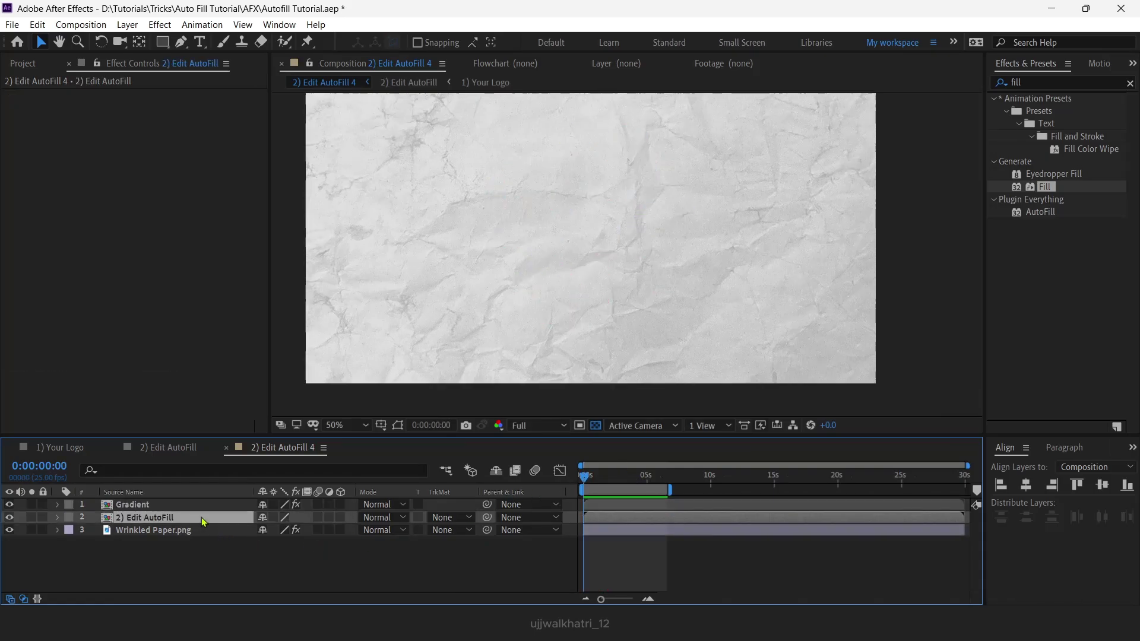
drag(601, 481, 633, 481)
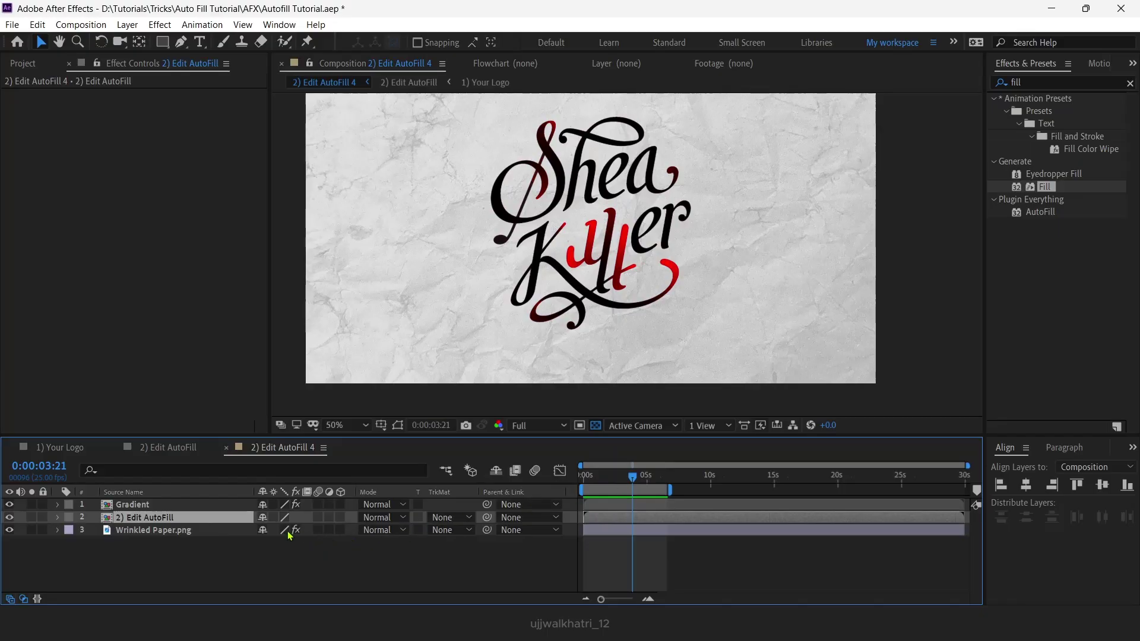
click(383, 517)
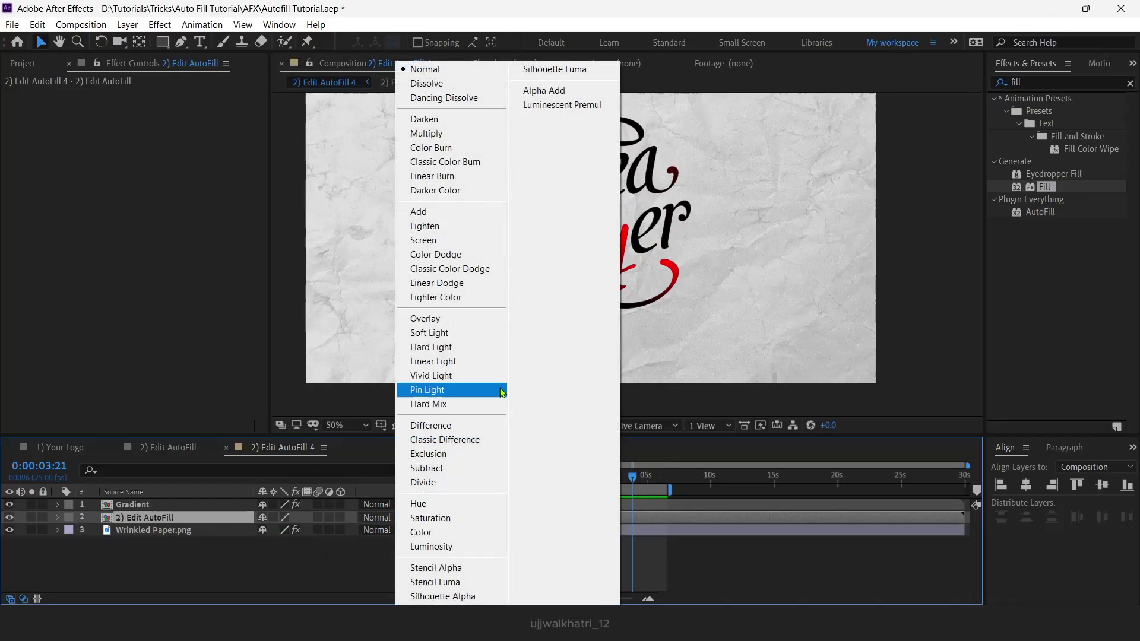
click(479, 166)
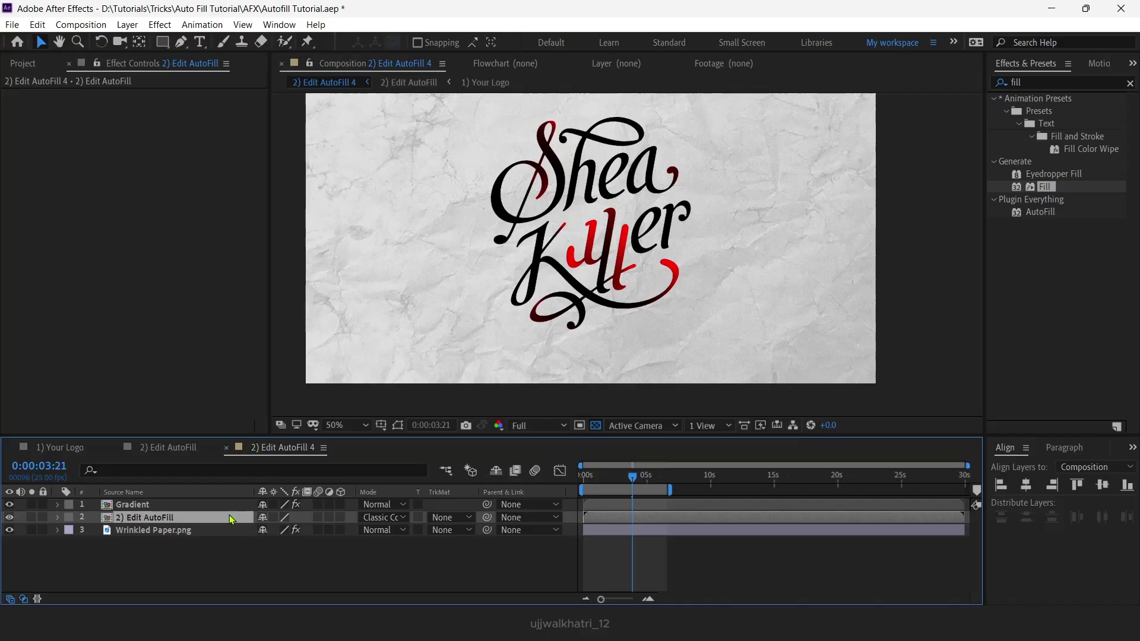
- Apply the Fill effect to the 2) Edit AutoFill layer and set its colour to a teal slightly darker than 008C94
drag(1053, 199, 474, 344)
click(153, 132)
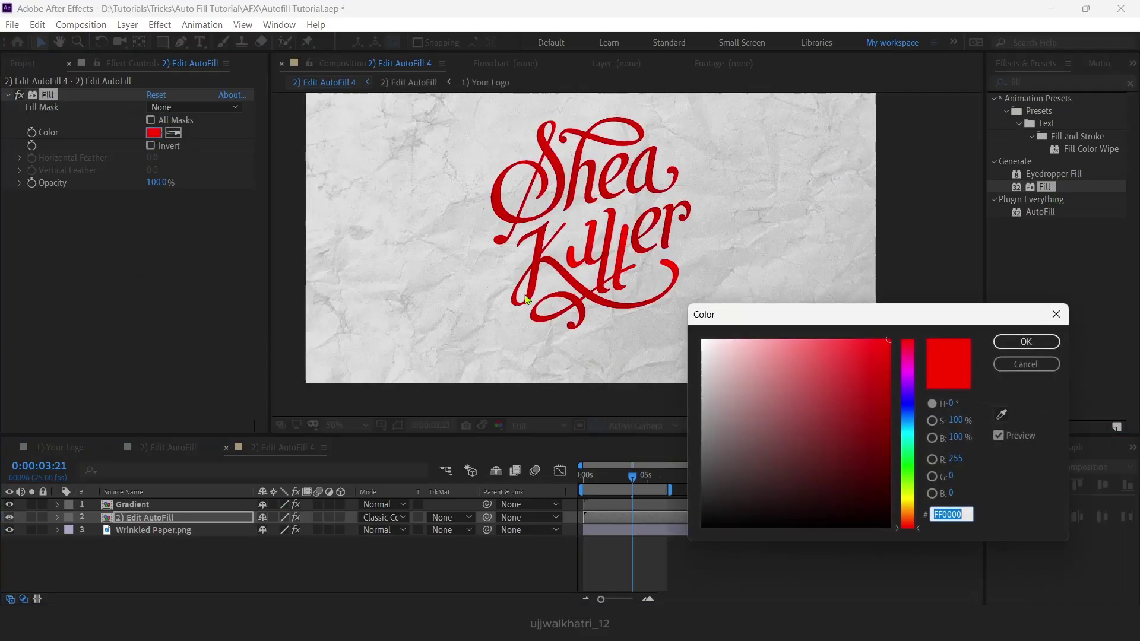
text(008C94)
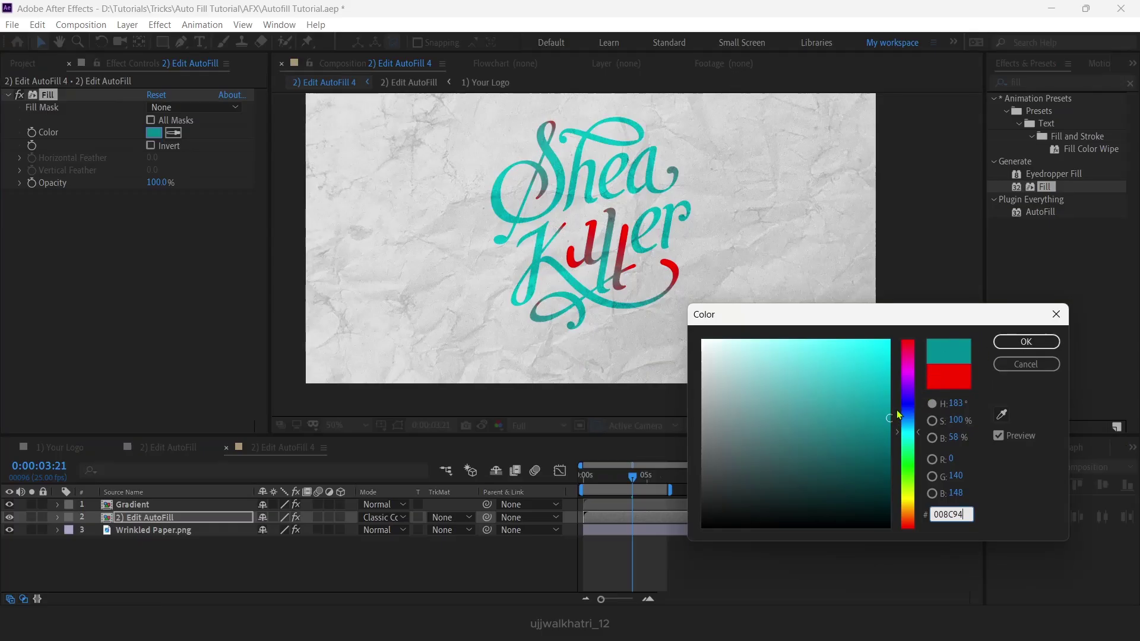
mouse_move(887, 418)
mouse_down()
mouse_move(891, 404)
mouse_move(901, 435)
mouse_up()
click(1012, 342)
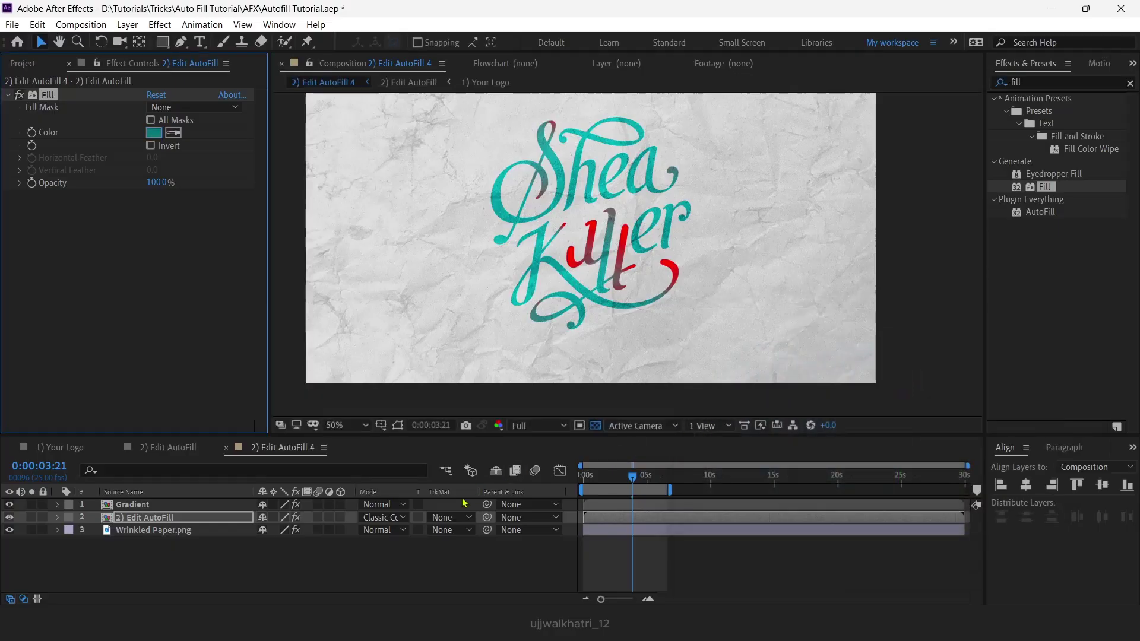
- Select the Gradient layer and preview the animation from the first frame at 100% zoom
click(638, 475)
scroll(616, 262, up, 2)
click(161, 505)
key(space)
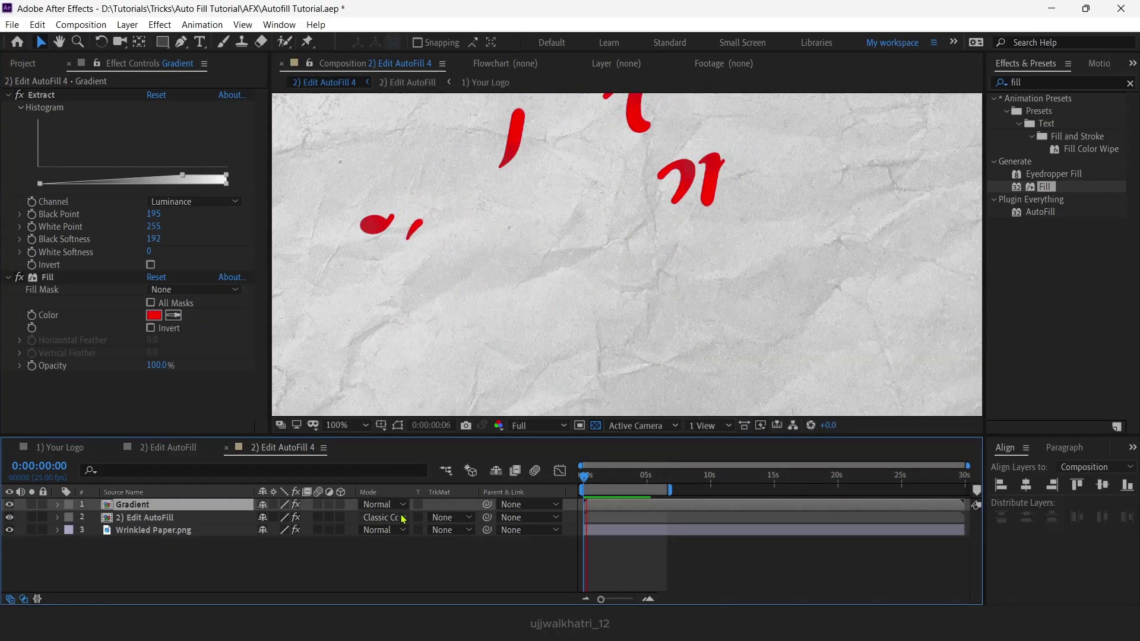
- Set the Gradient layer's Fill colour to 008C94, darken it to 005D63, and preview the result
click(153, 315)
text(008C94)
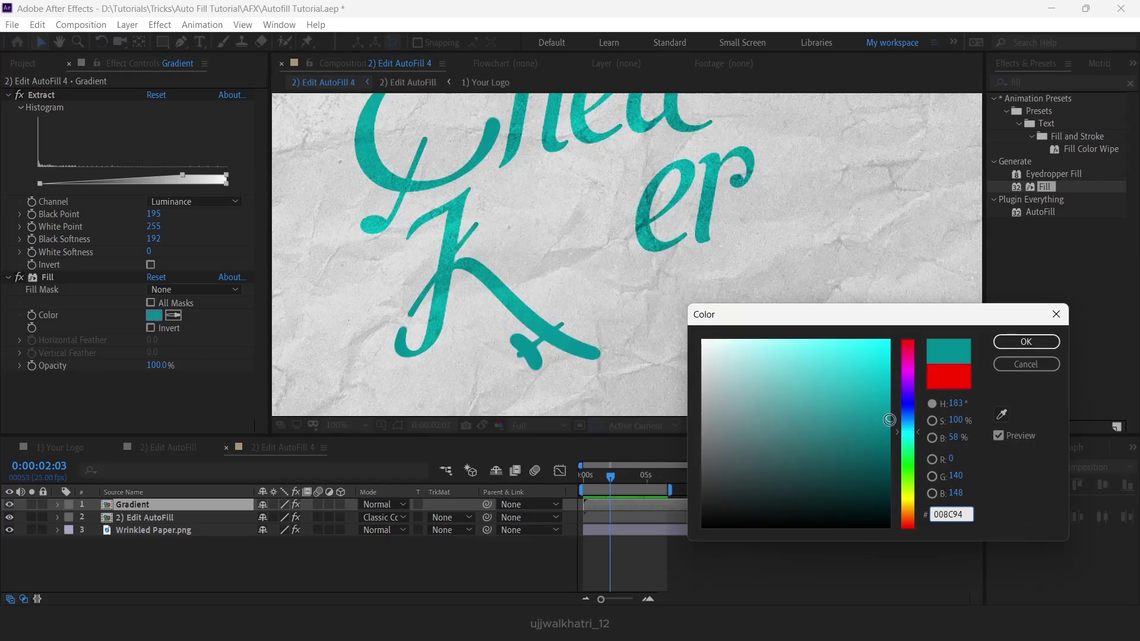
drag(894, 428, 911, 455)
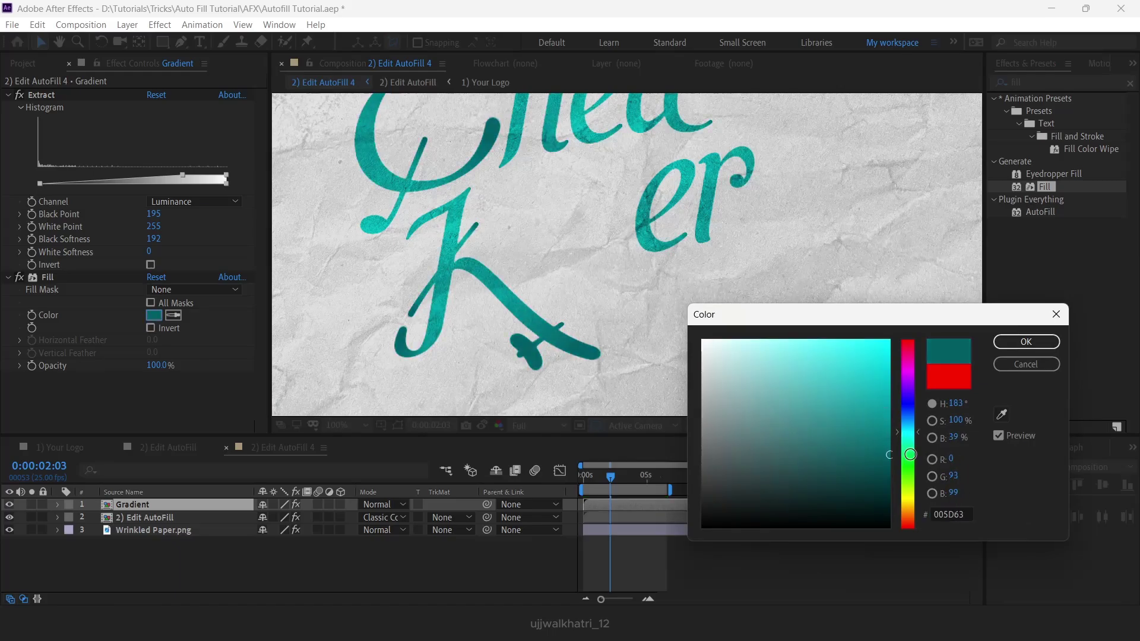
click(1026, 341)
key(space)
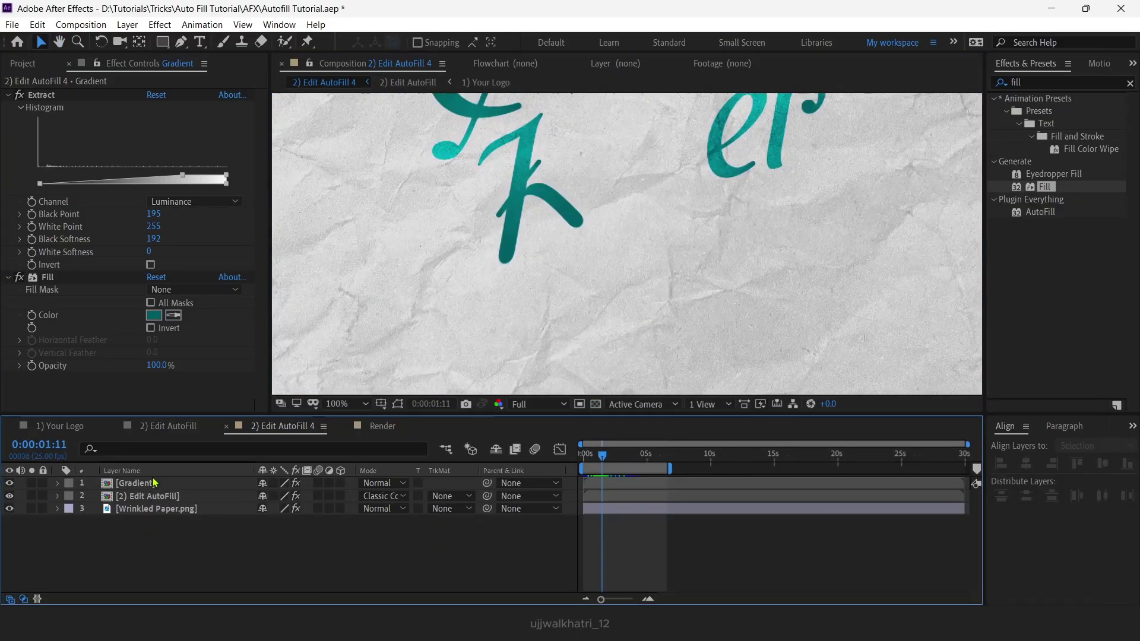
- Add a Bevel and Emboss layer style to the Gradient layer and set its depth to 140%
right_click(154, 487)
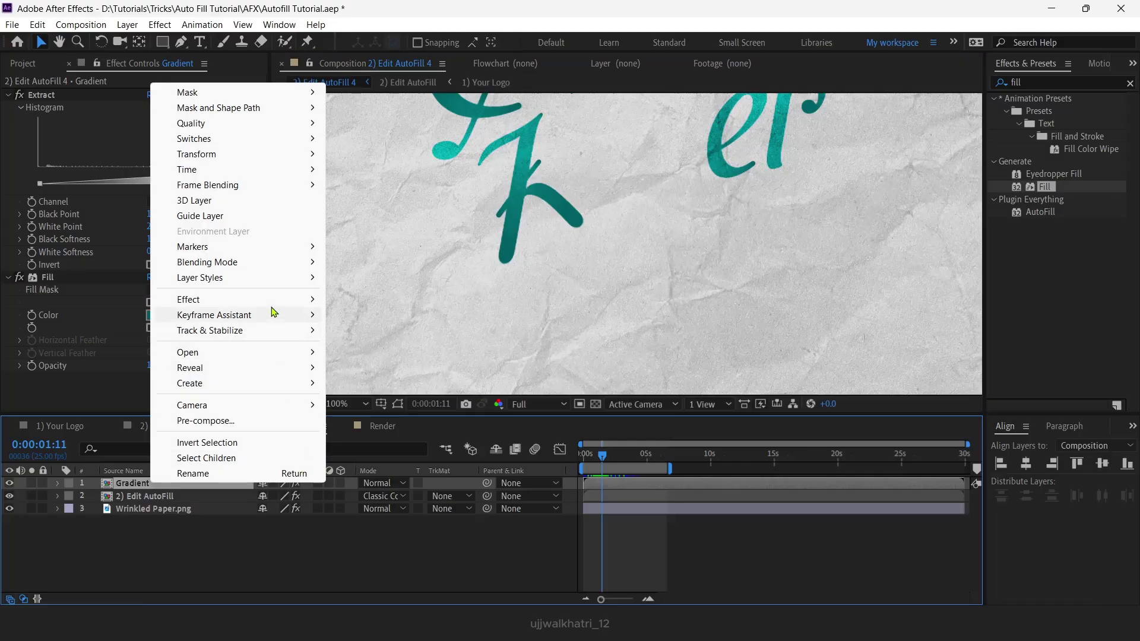
mouse_move(279, 286)
click(451, 392)
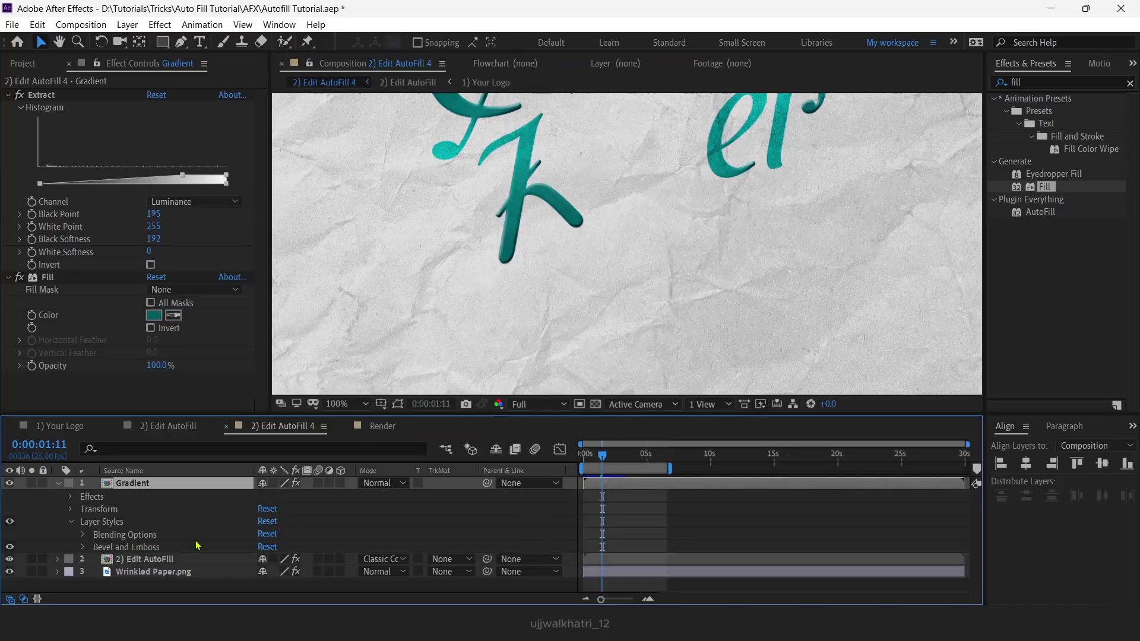
click(122, 547)
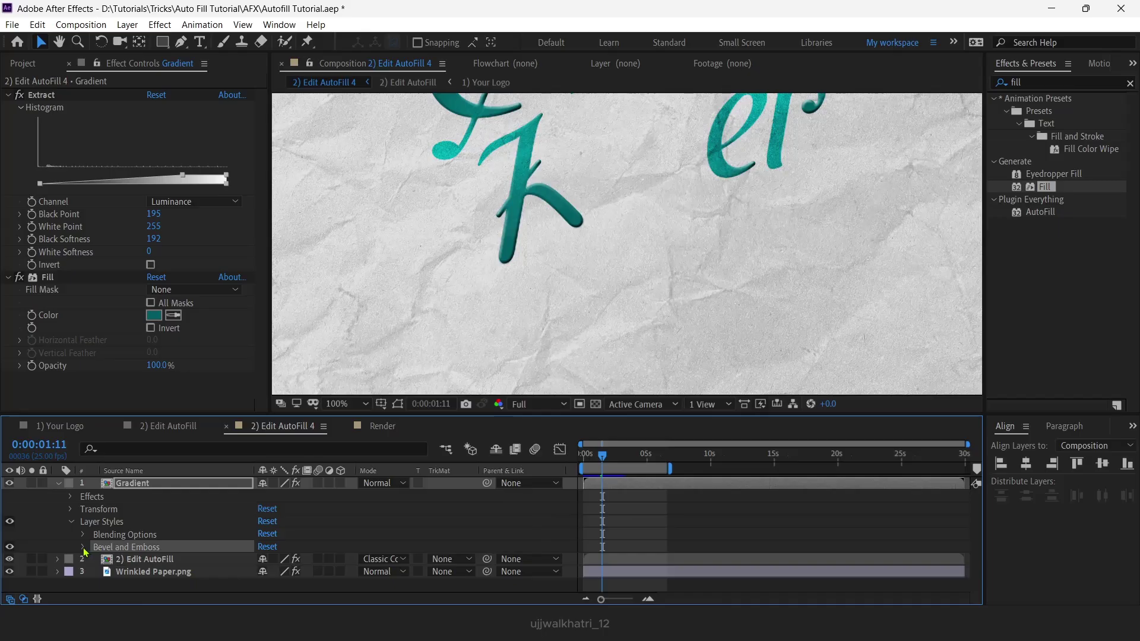
click(84, 548)
scroll(208, 541, down, 4)
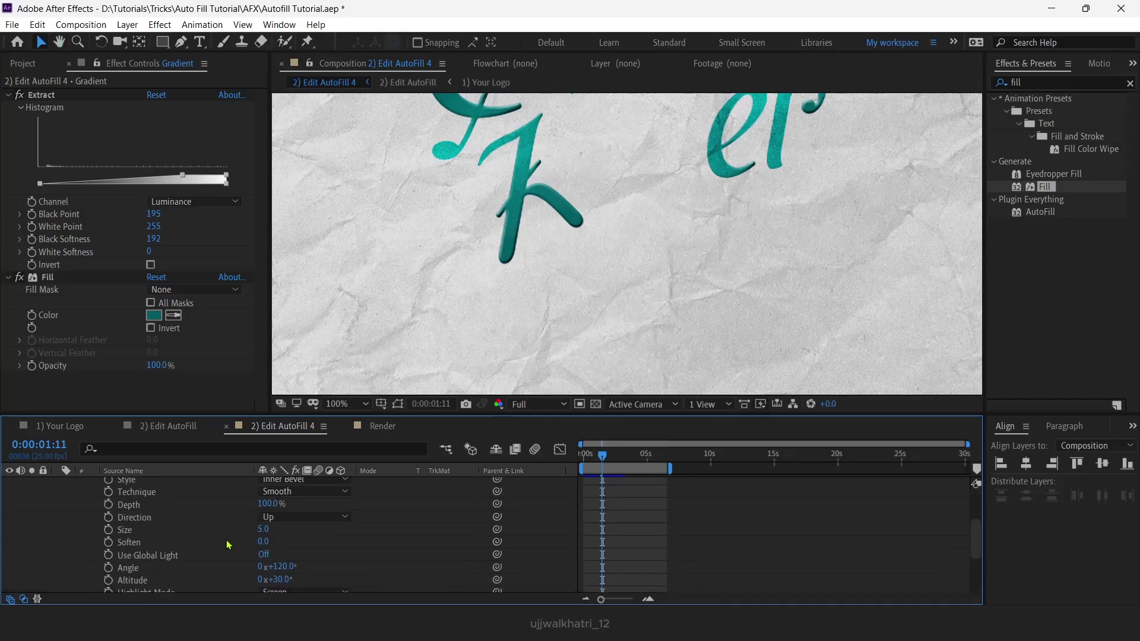
click(269, 504)
text(140)
key(Return)
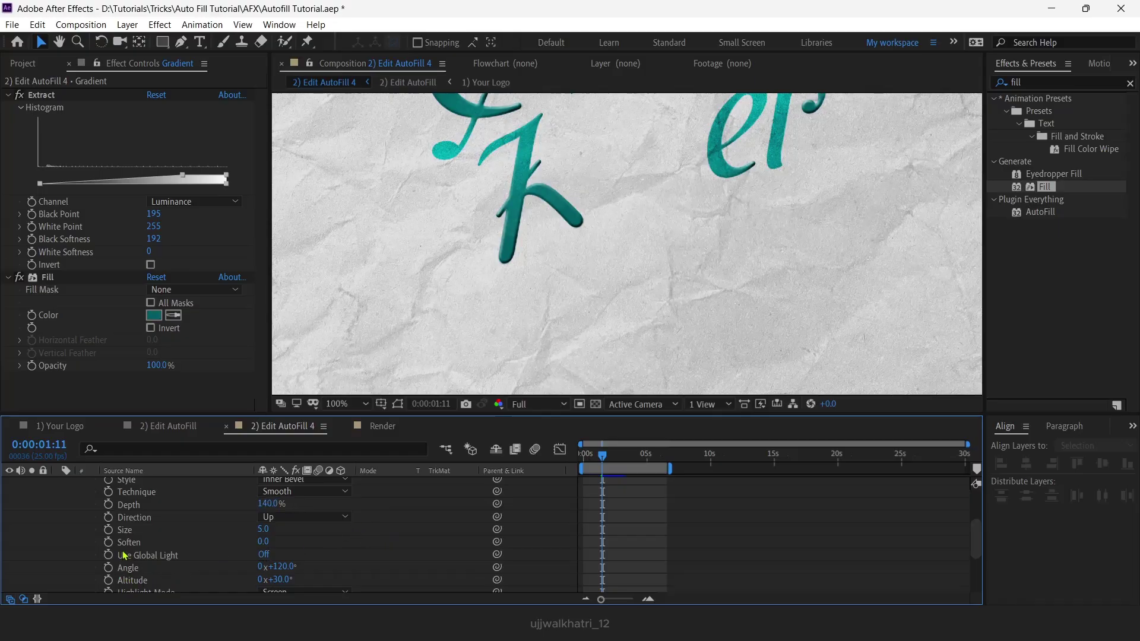
- Set the Gradient layer's bevel size to 3 and its altitude to 60°
click(263, 529)
text(3)
key(Return)
scroll(340, 568, down, 3)
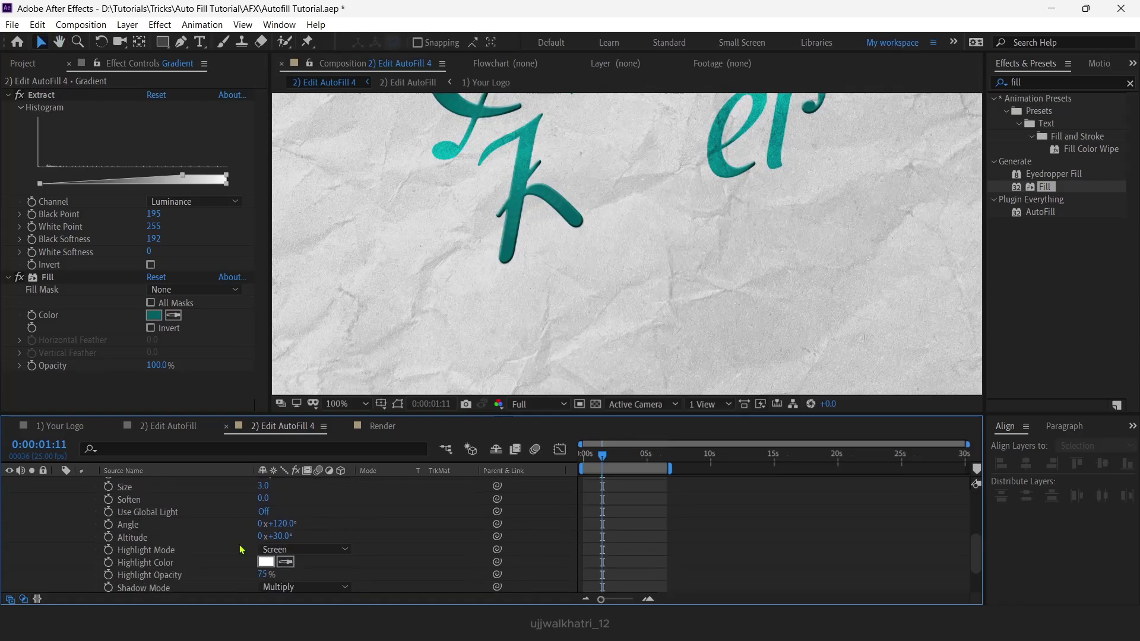
click(283, 537)
text(60)
key(Return)
- Change the Gradient layer's bevel shadow colour to white and its shadow mode to Screen, and collapse the layer's properties
scroll(349, 506, down, 3)
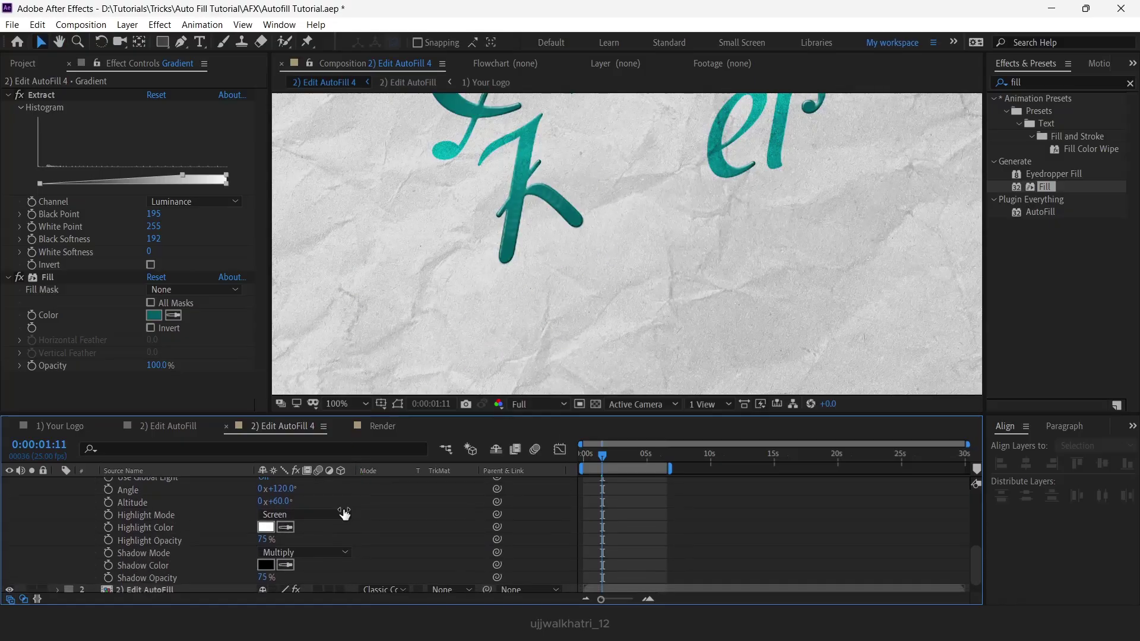
click(266, 565)
text(FFFFFF)
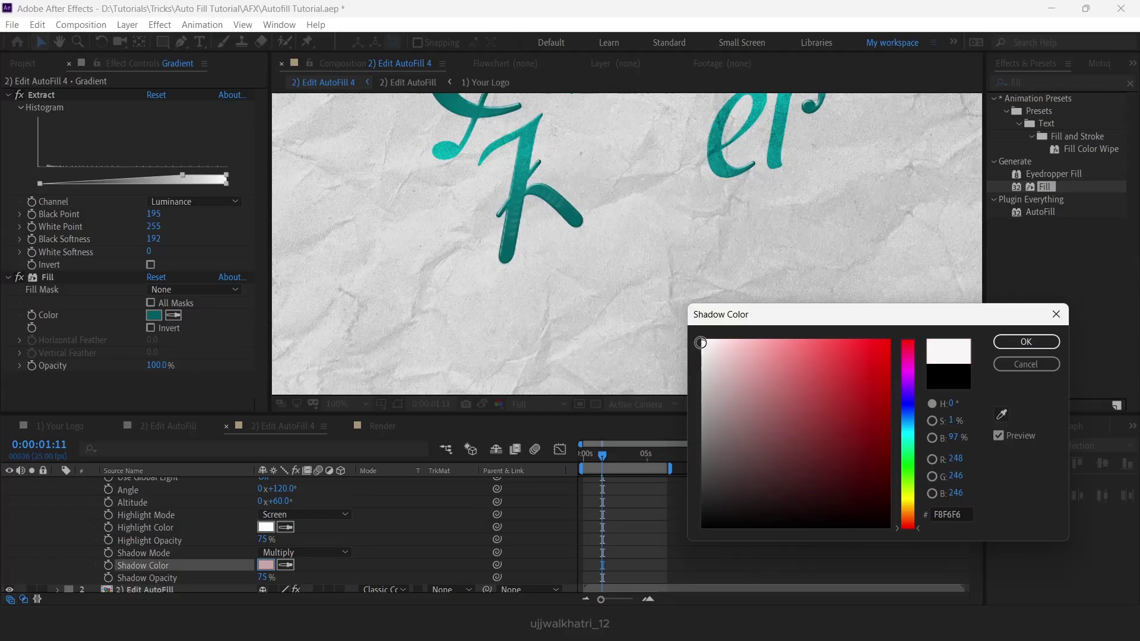
click(1014, 345)
click(306, 553)
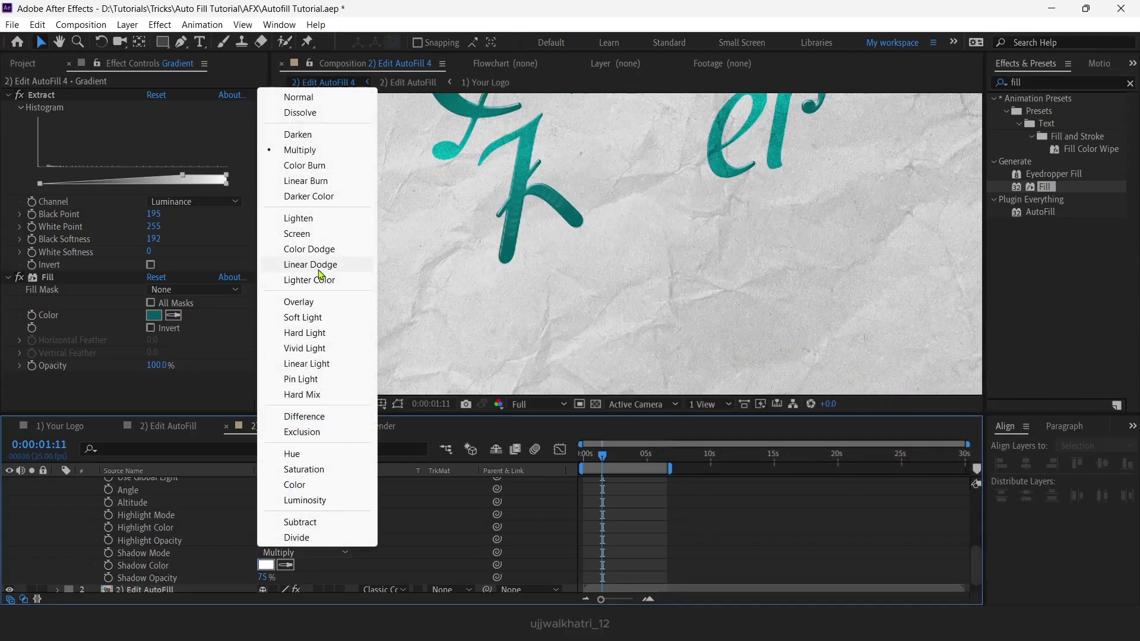
click(321, 232)
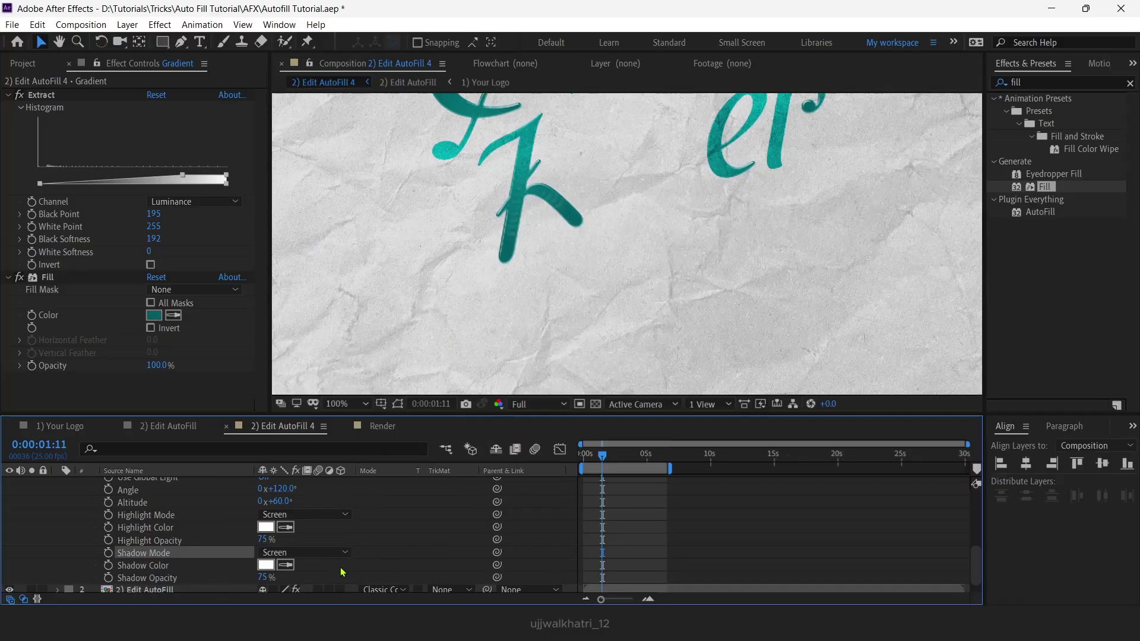
scroll(380, 574, up, 1)
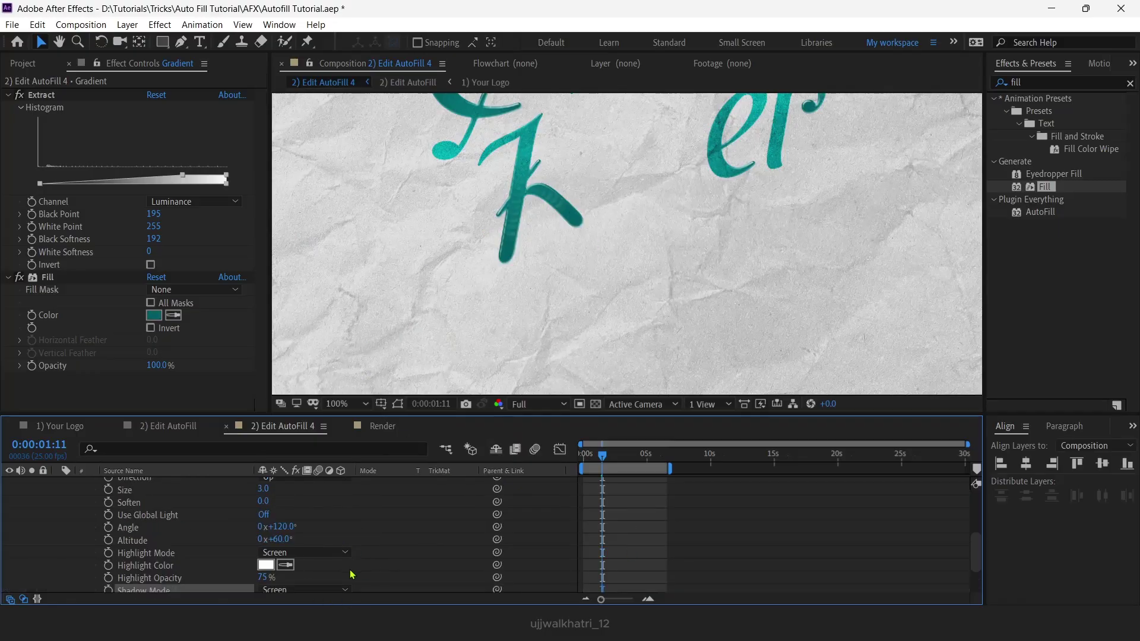
scroll(202, 546, up, 4)
click(125, 487)
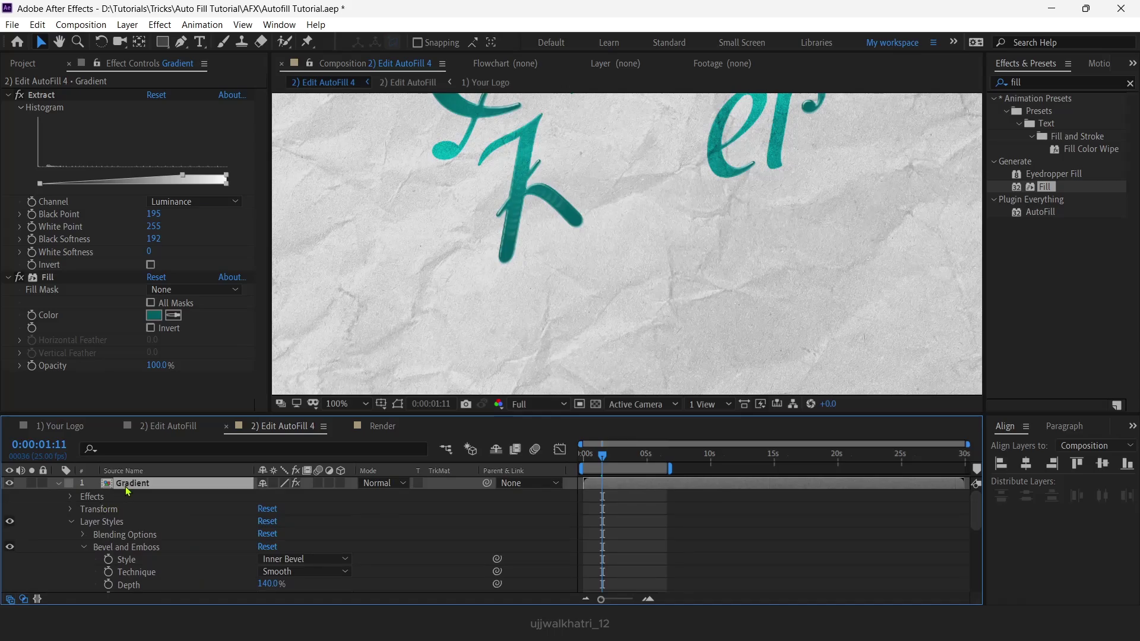
click(58, 483)
click(181, 545)
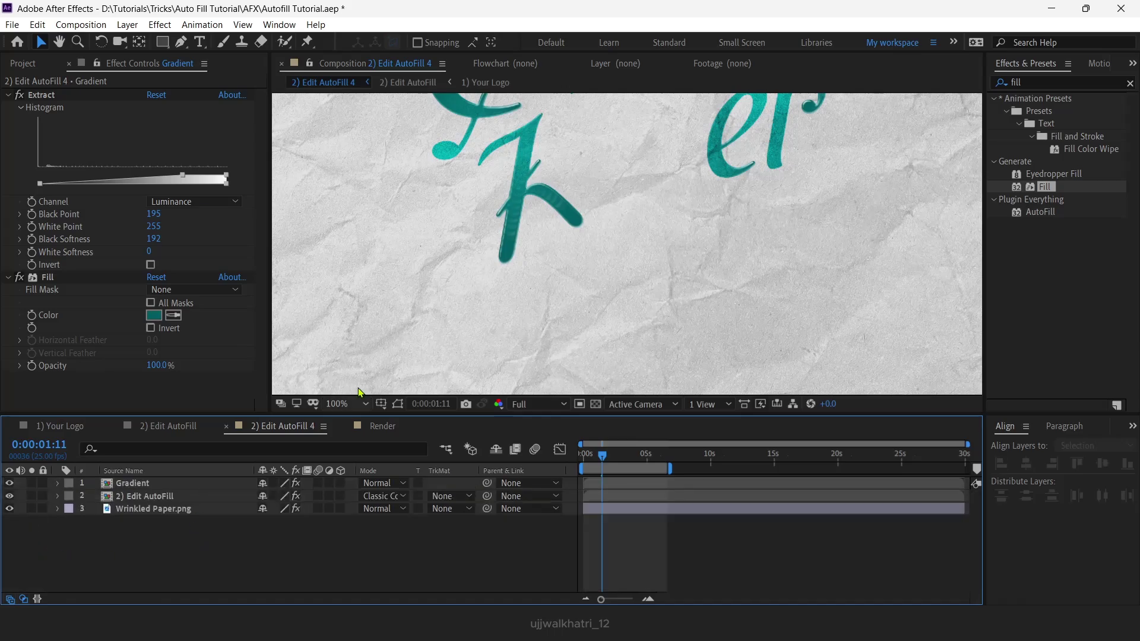
- Duplicate the Gradient layer and reduce the upper copy's Extract black softness to 86
drag(692, 256, 707, 320)
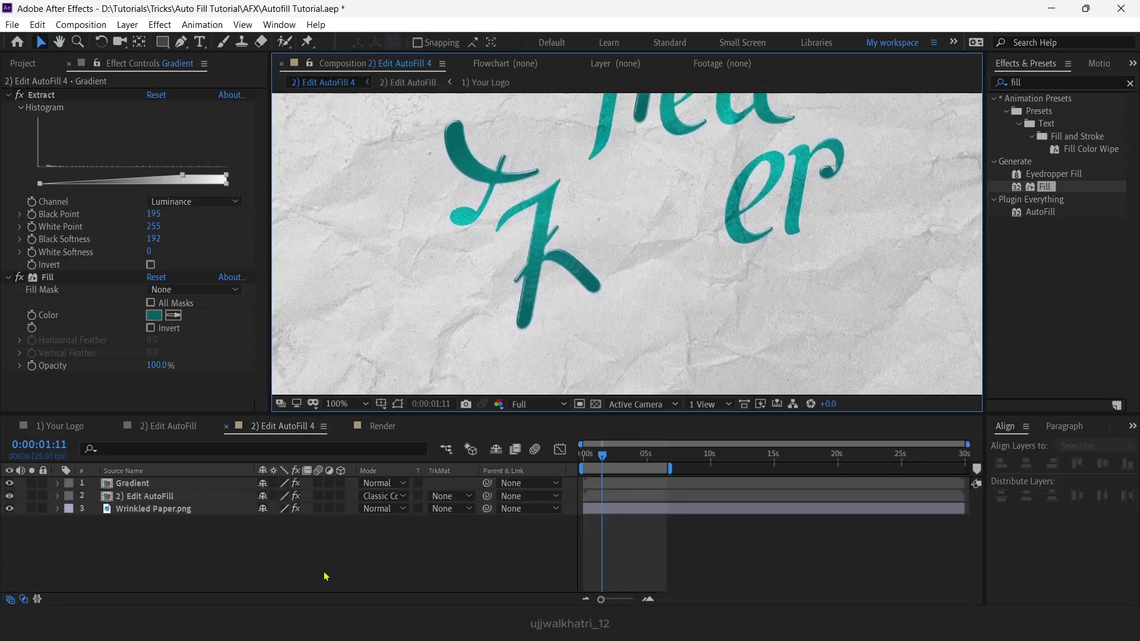
click(155, 527)
click(136, 485)
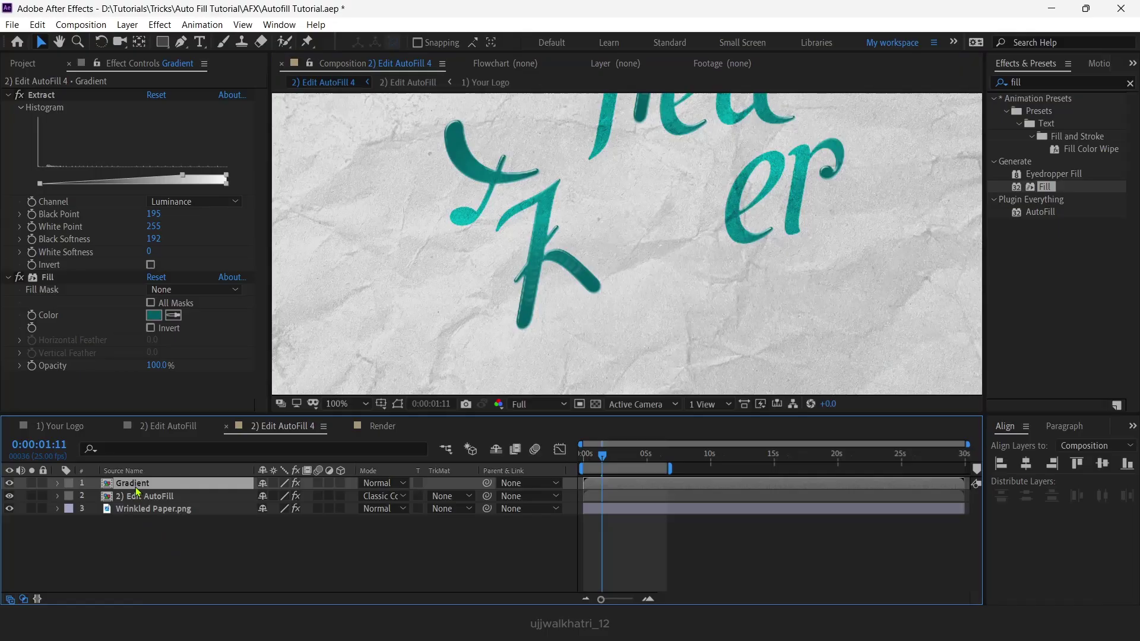
key(ctrl+d)
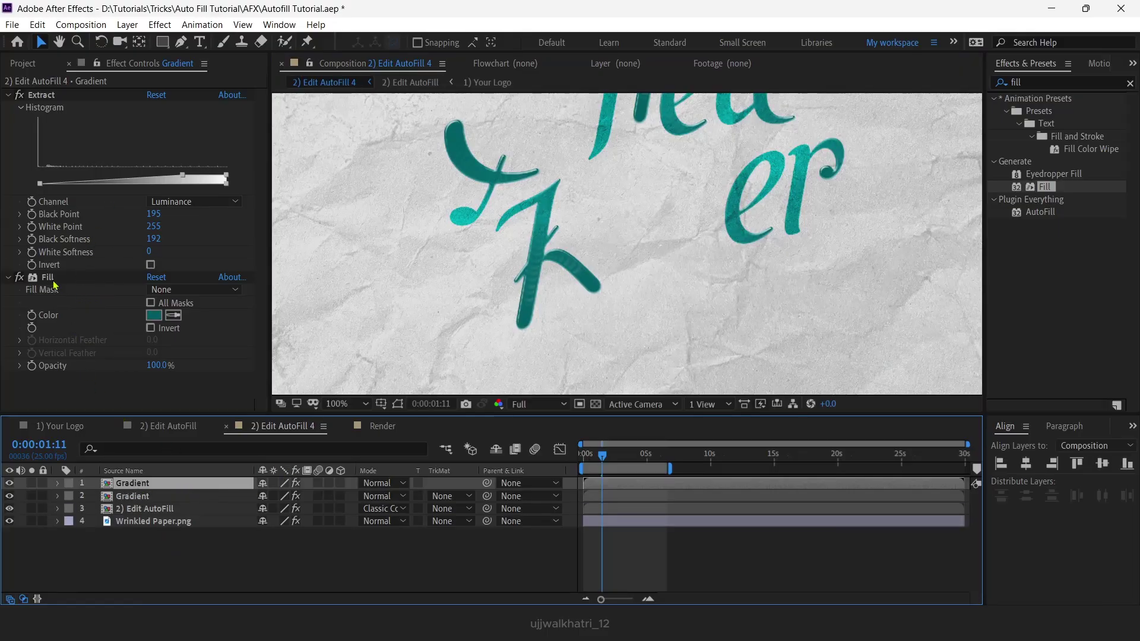
click(39, 188)
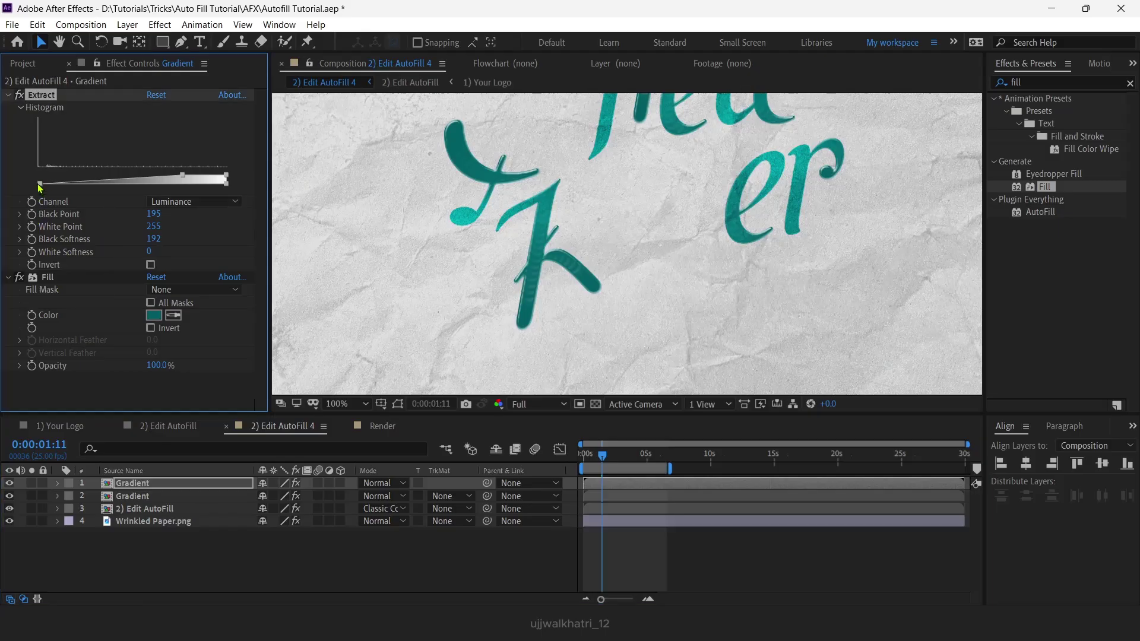
drag(48, 188, 119, 188)
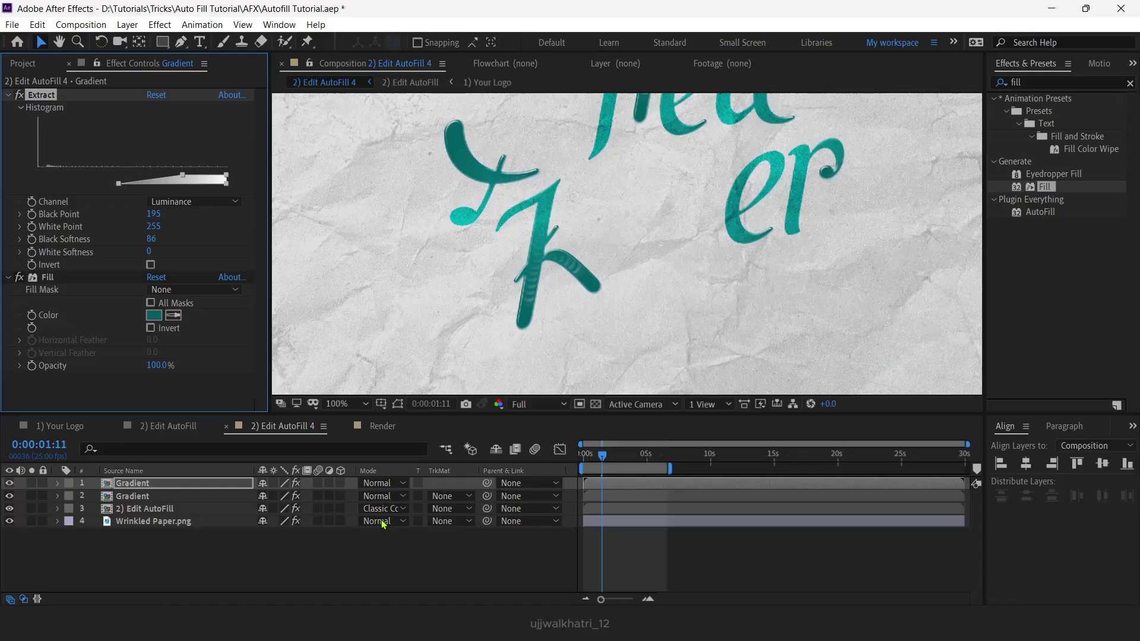
- Set the Bevel and Emboss depth to 100% and the size to 10 on the top Gradient layer
click(58, 488)
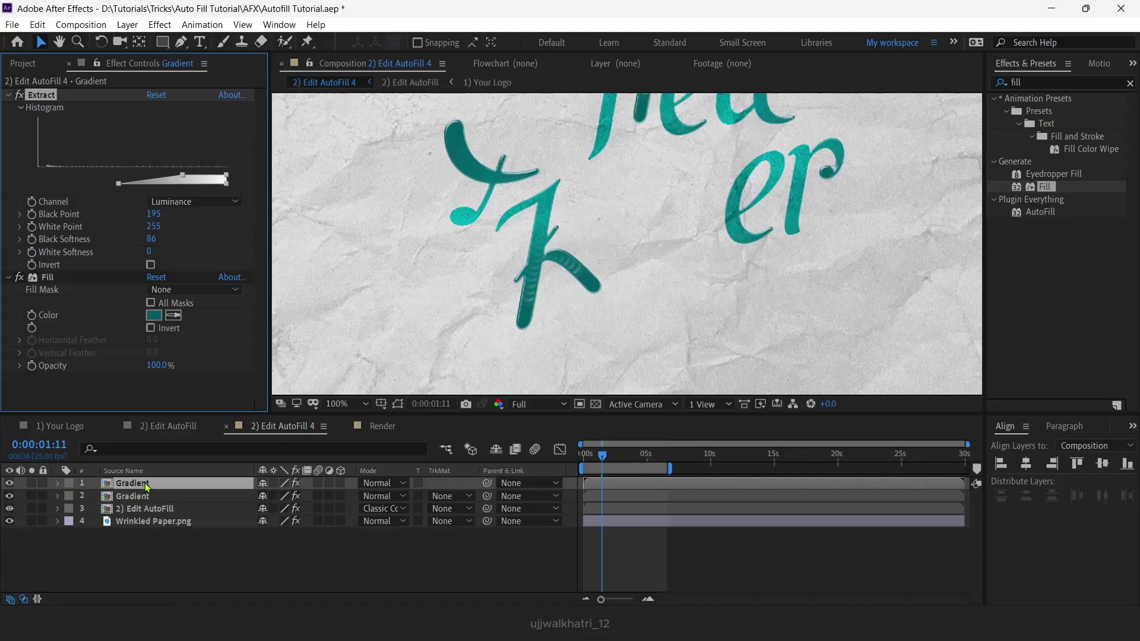
click(58, 483)
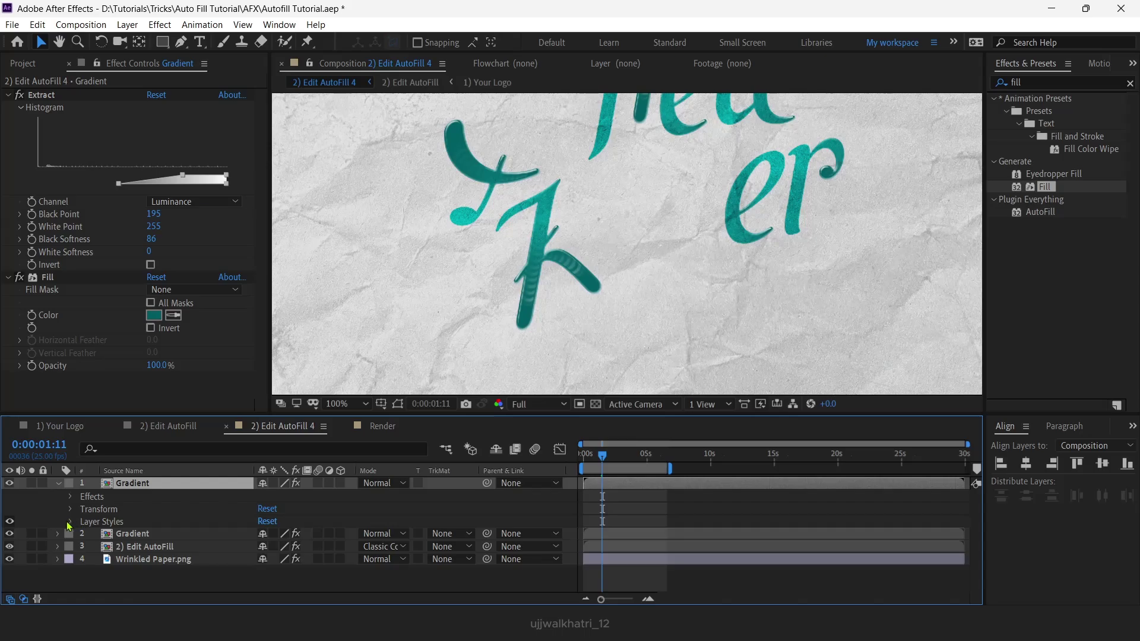
click(70, 522)
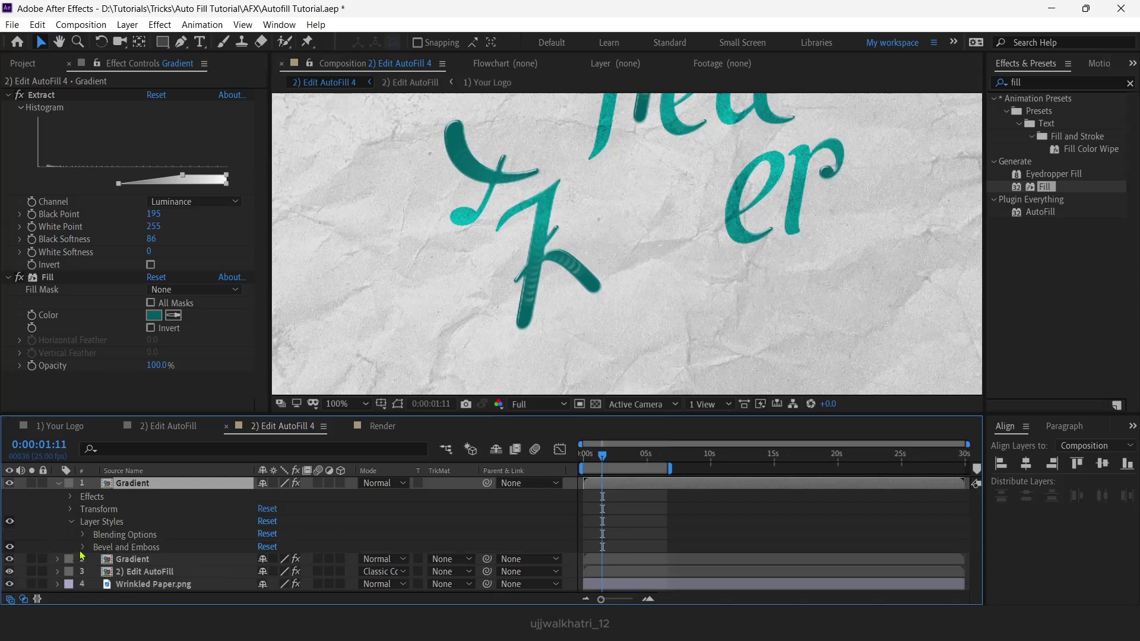
click(82, 551)
scroll(205, 560, down, 2)
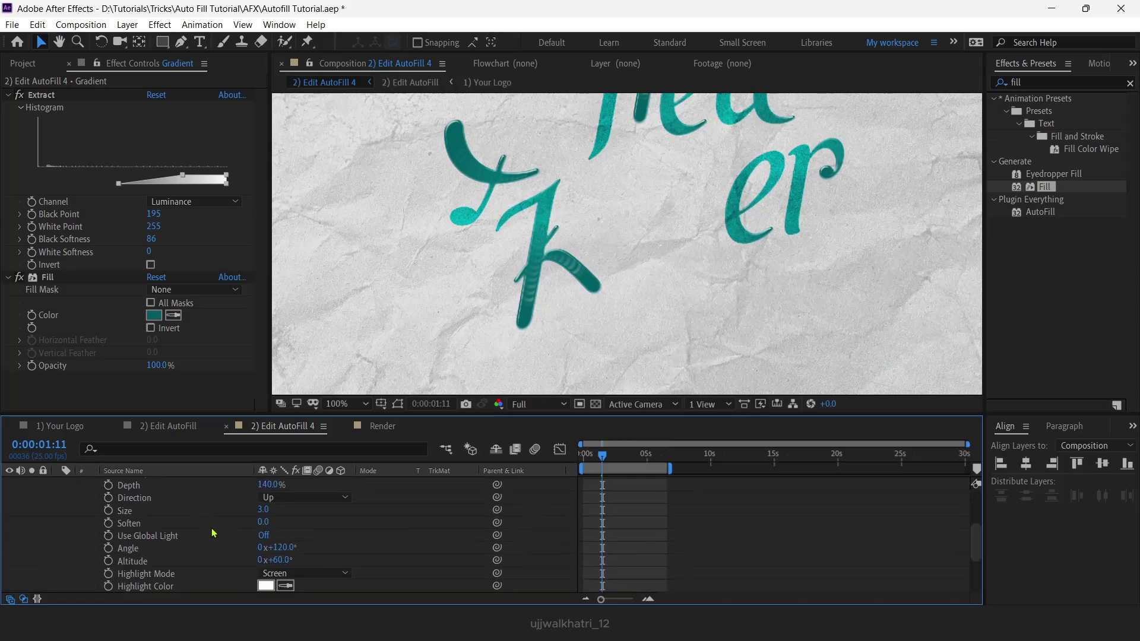
scroll(173, 542, up, 2)
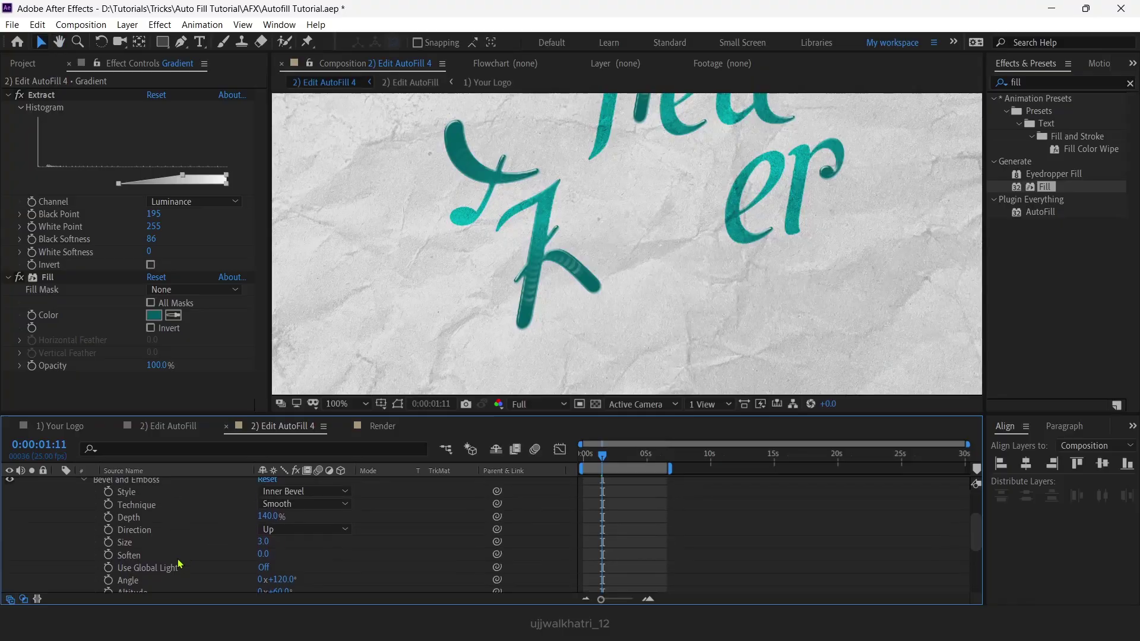
click(268, 518)
text(100)
click(375, 530)
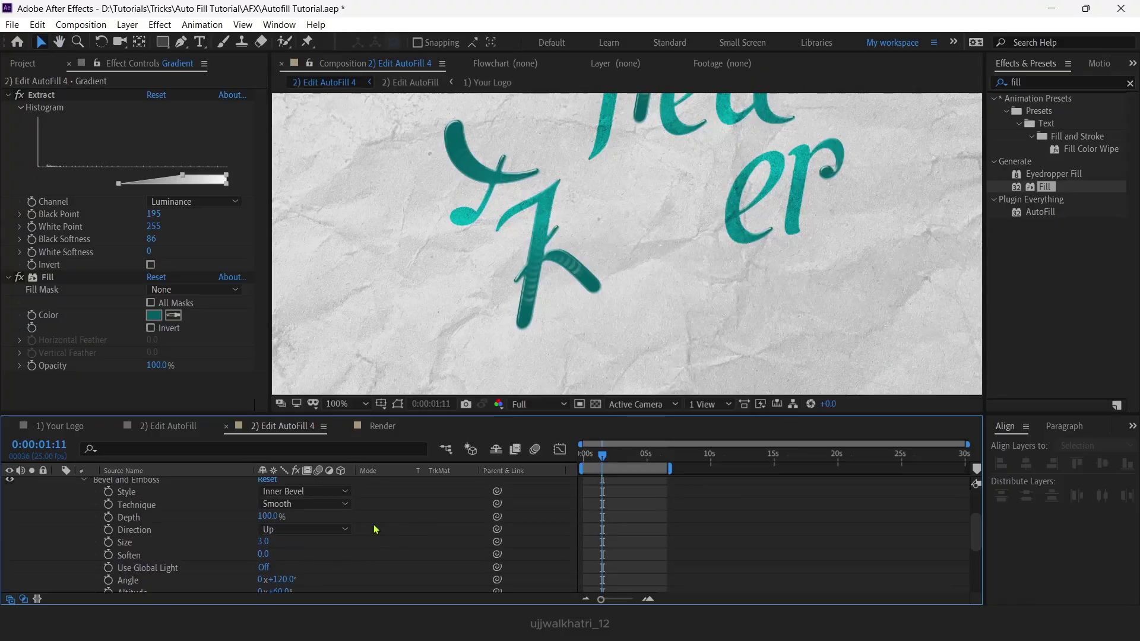
click(263, 541)
text(10)
click(317, 562)
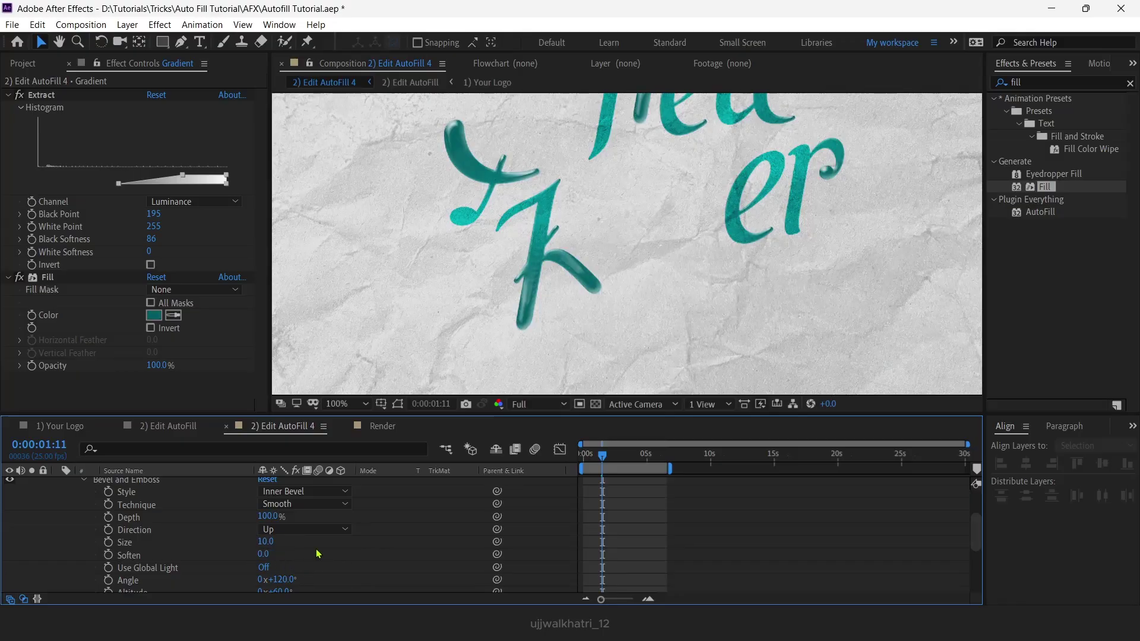
- Set the top Gradient layer's bevel altitude to 70° and angle to 140°, and check the look at 0:00:03:01
scroll(358, 540, down, 2)
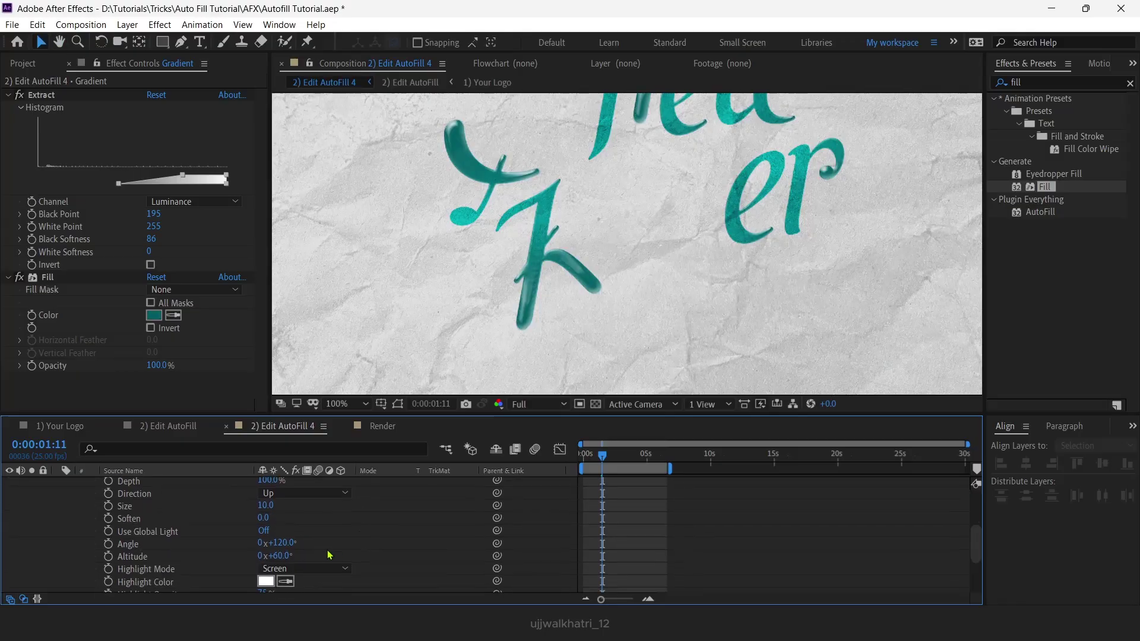
click(278, 556)
text(70)
click(343, 544)
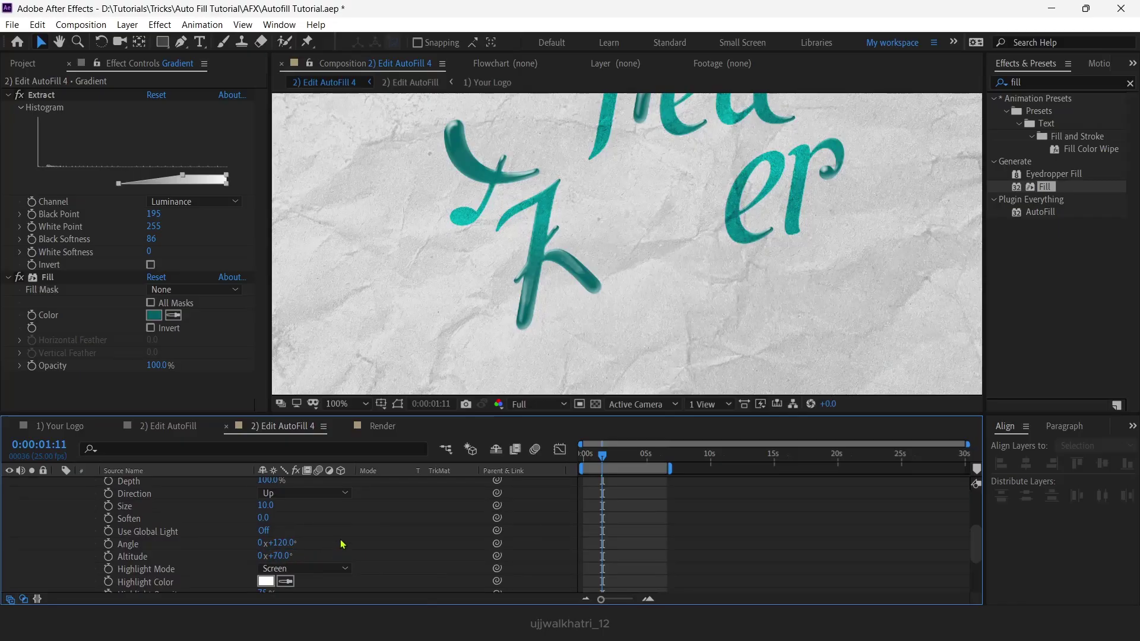
click(284, 545)
text(140)
key(Return)
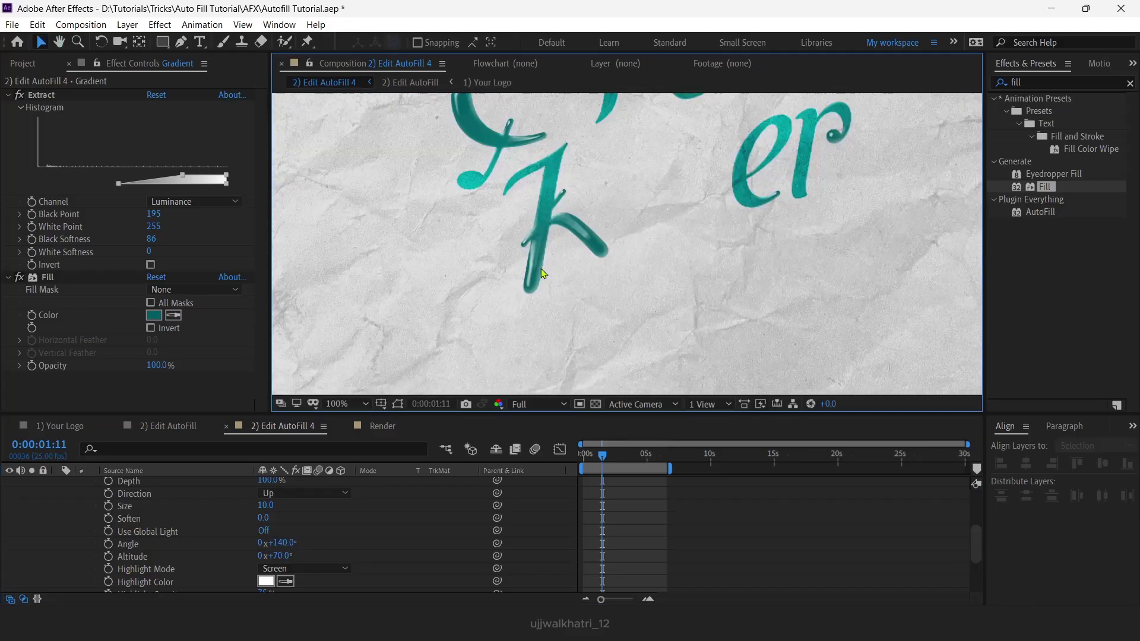
mouse_move(606, 455)
mouse_down()
mouse_move(597, 458)
mouse_move(622, 461)
mouse_up()
scroll(132, 548, up, 5)
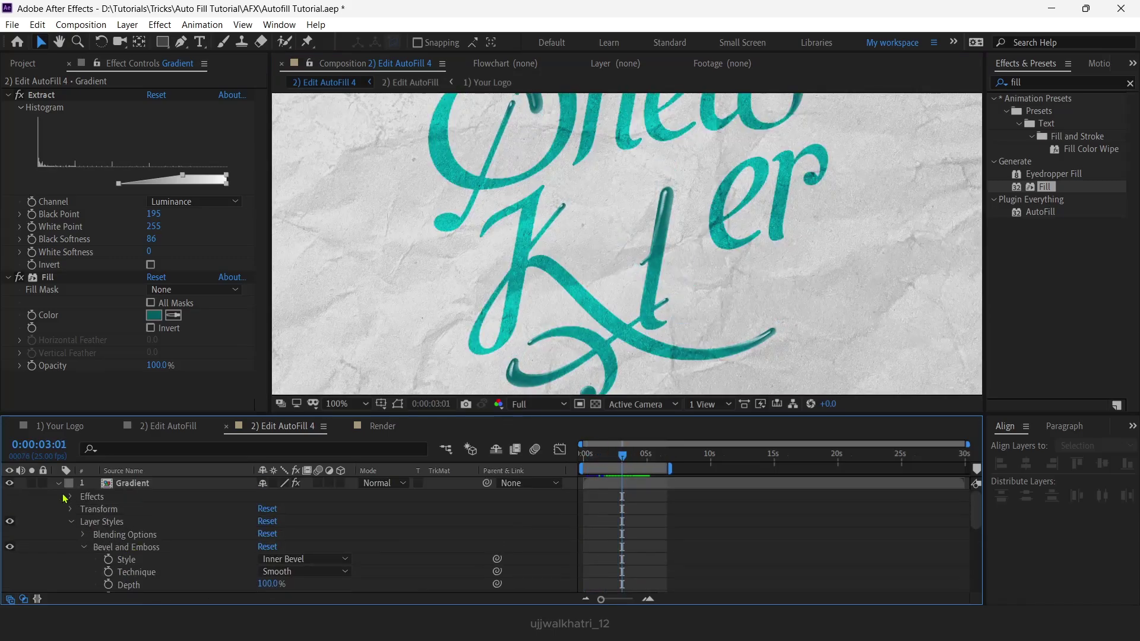
click(59, 483)
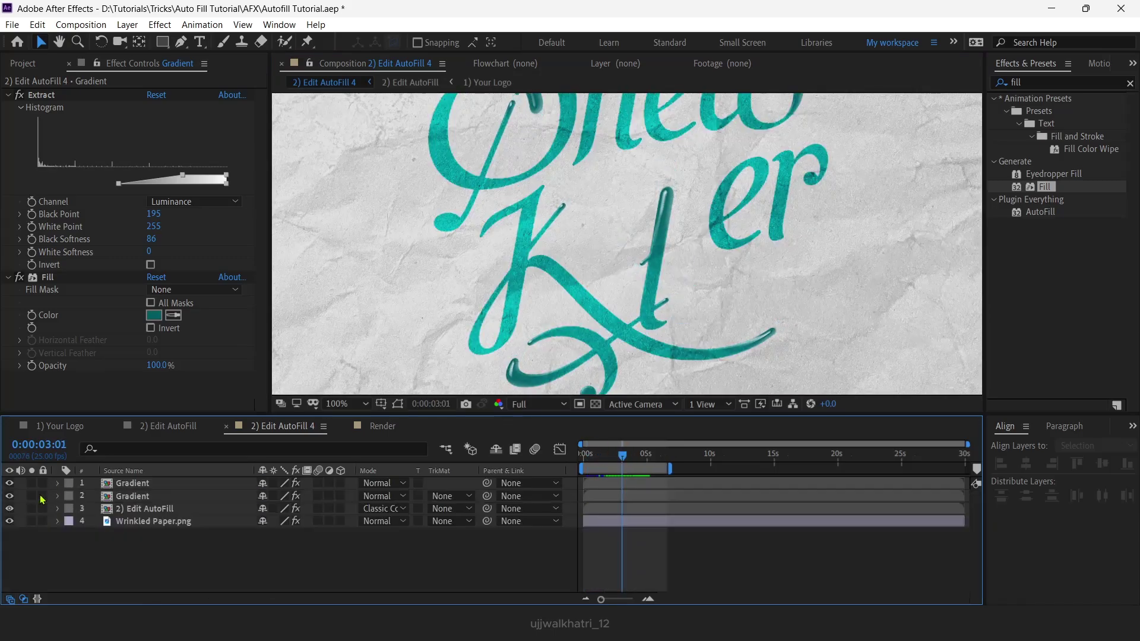
- Duplicate the top Gradient layer and open the new copy's Bevel and Emboss settings for review
click(165, 486)
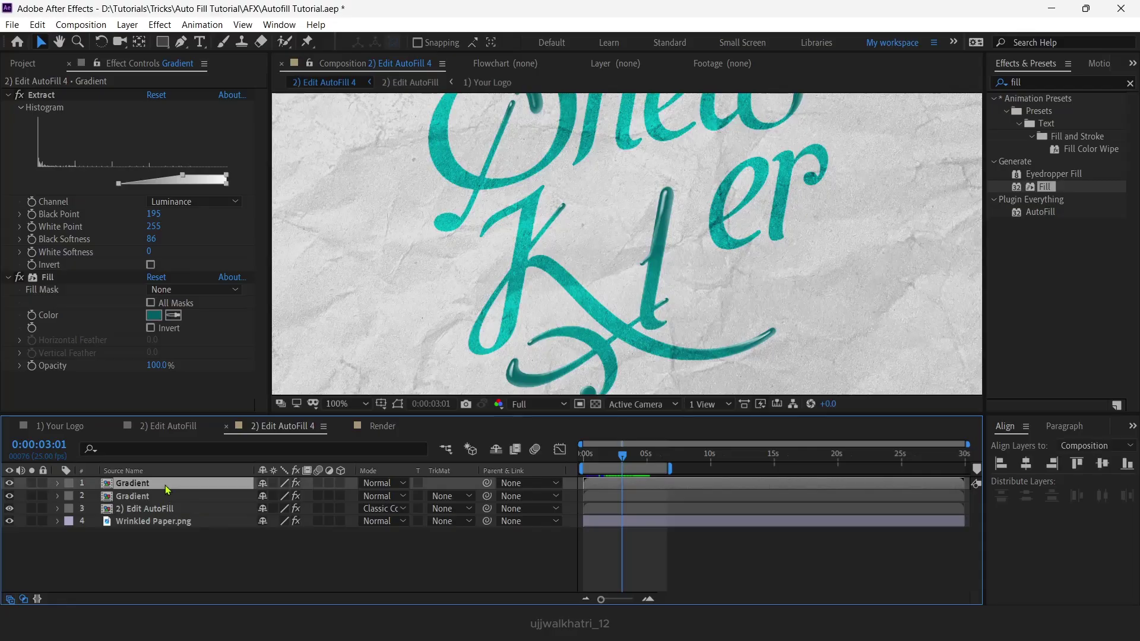
key(ctrl+d)
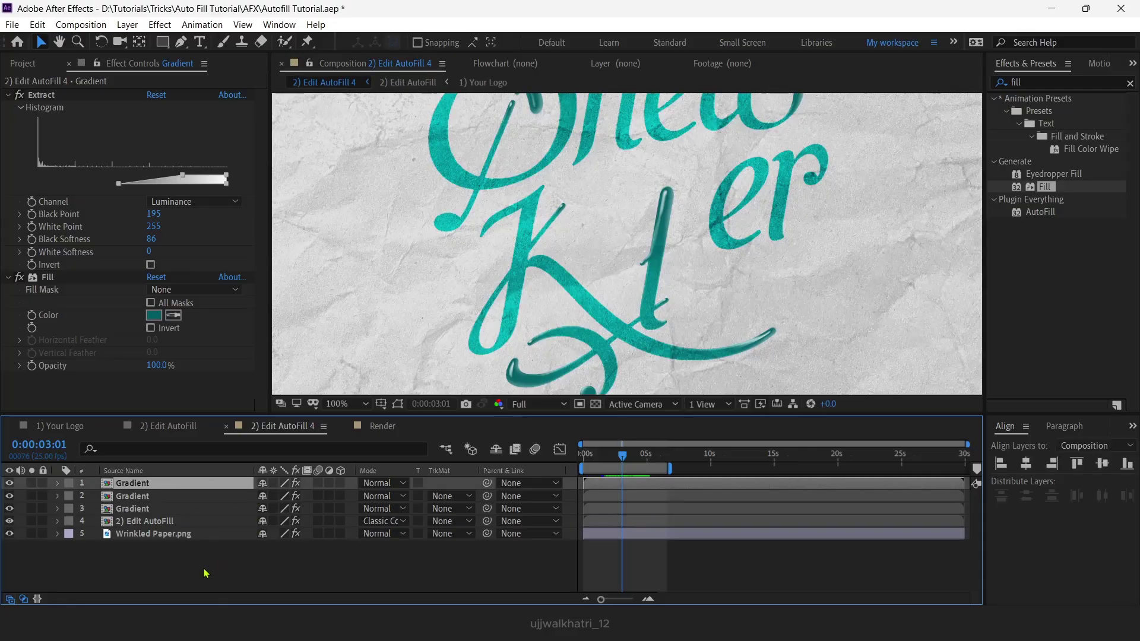
click(57, 483)
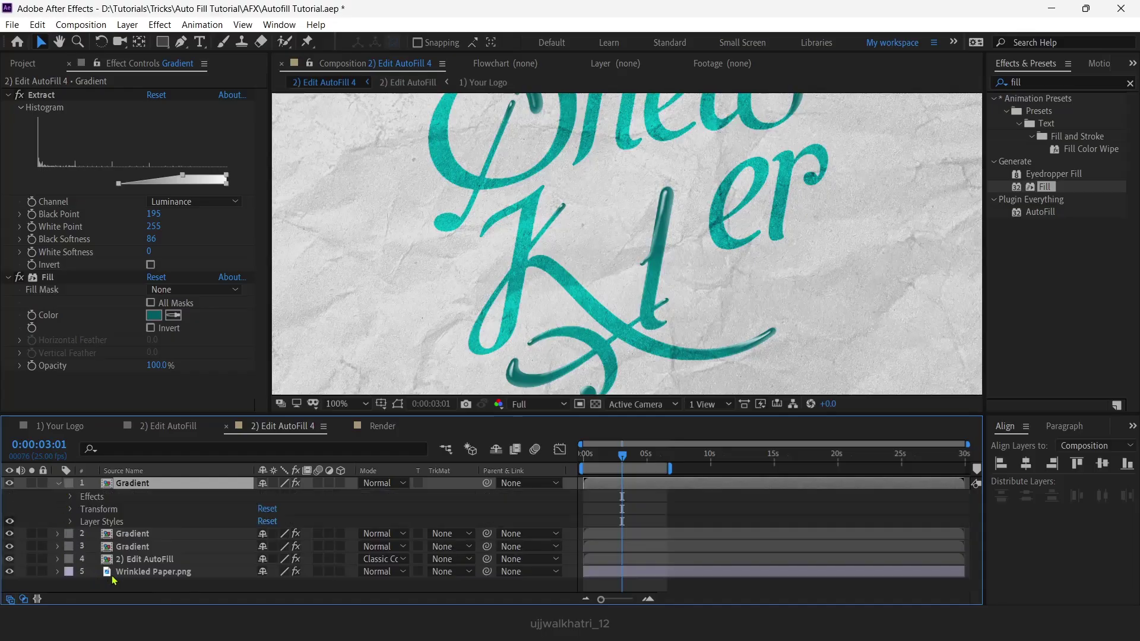
click(75, 522)
click(70, 523)
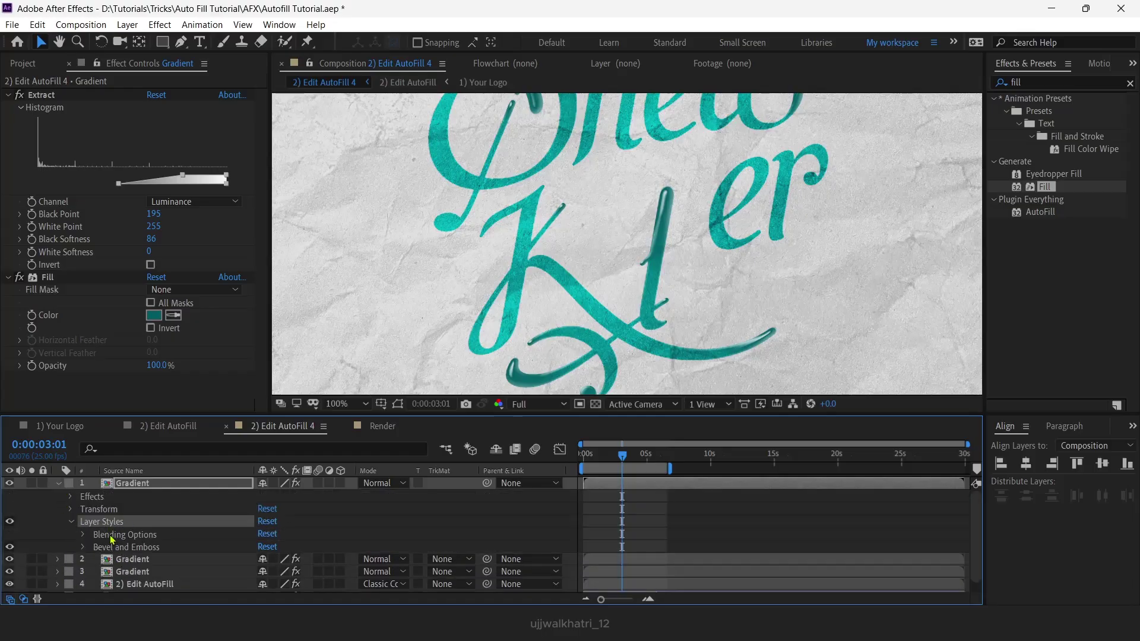
click(83, 548)
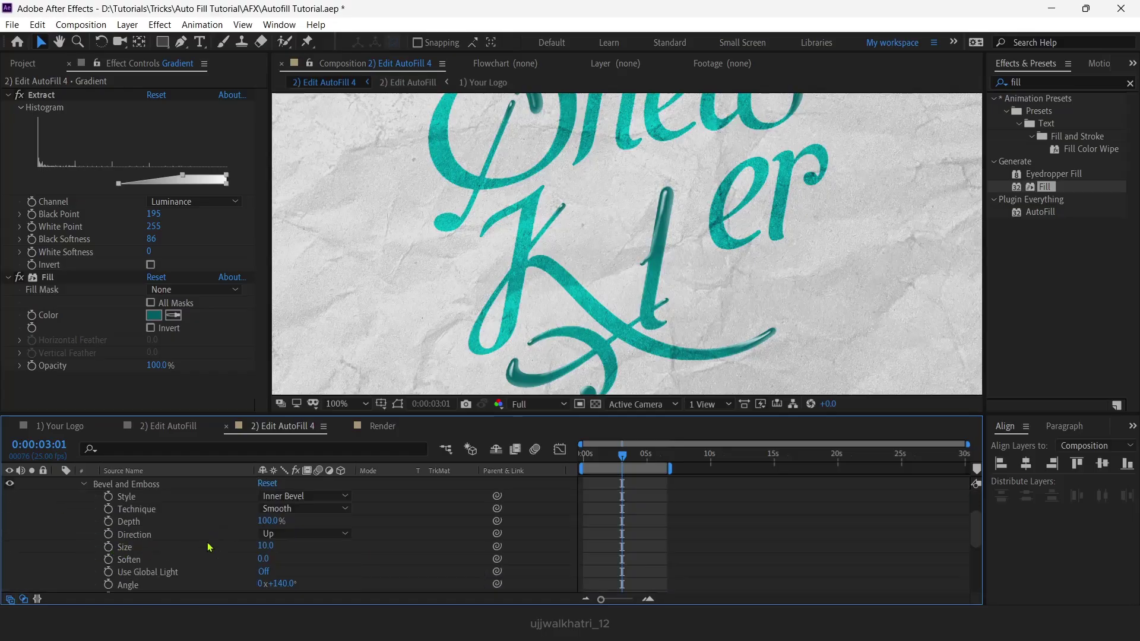
scroll(182, 546, down, 2)
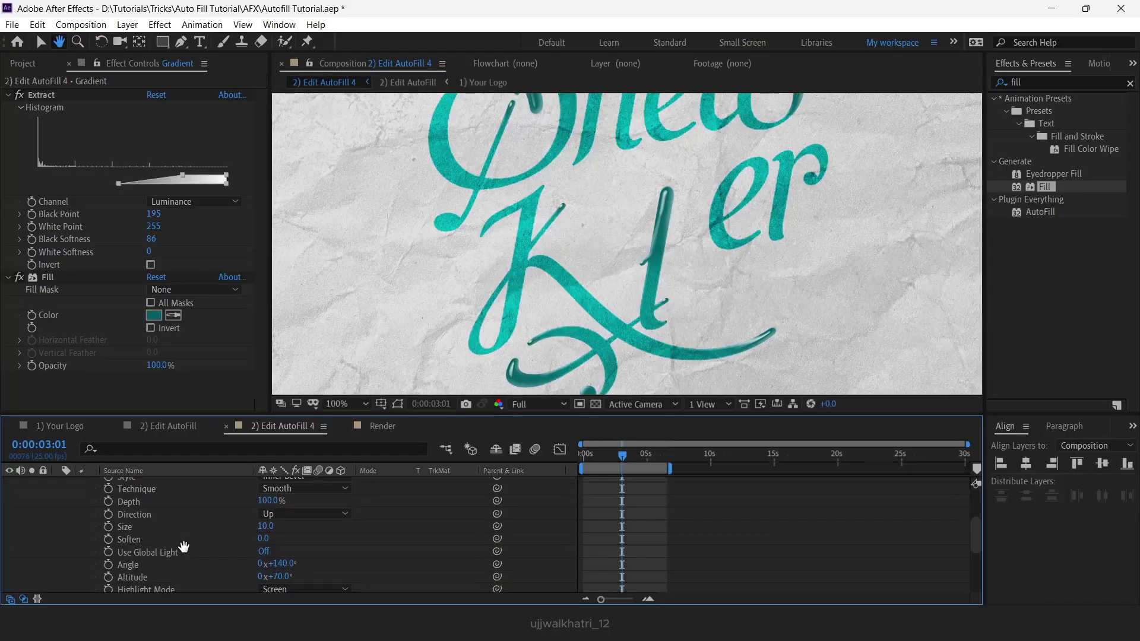
key(v)
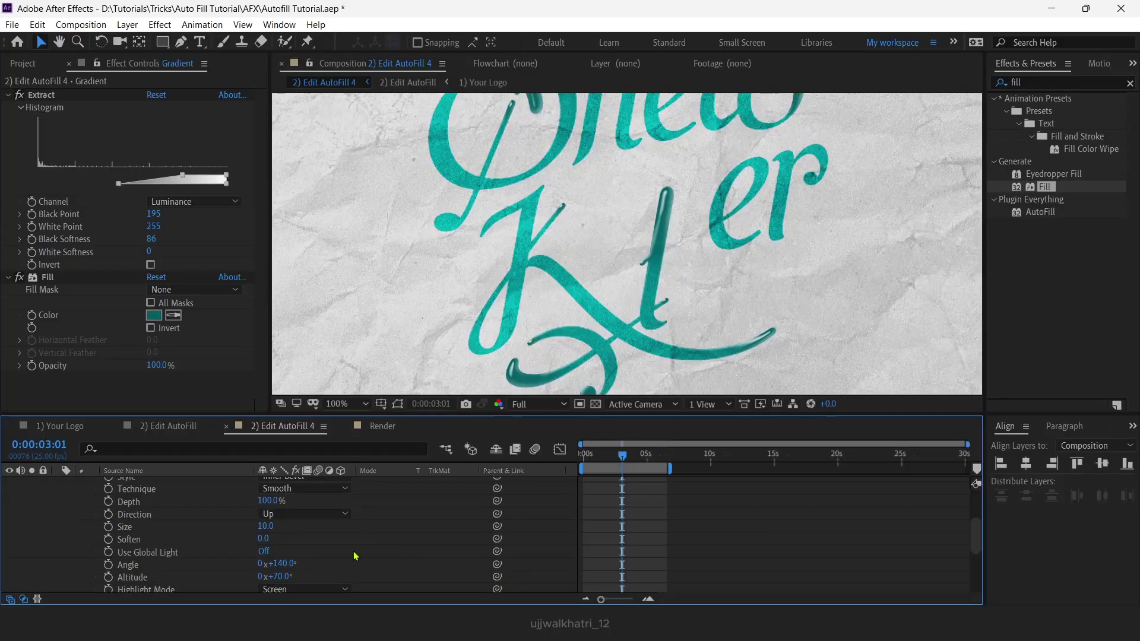
scroll(356, 542, up, 5)
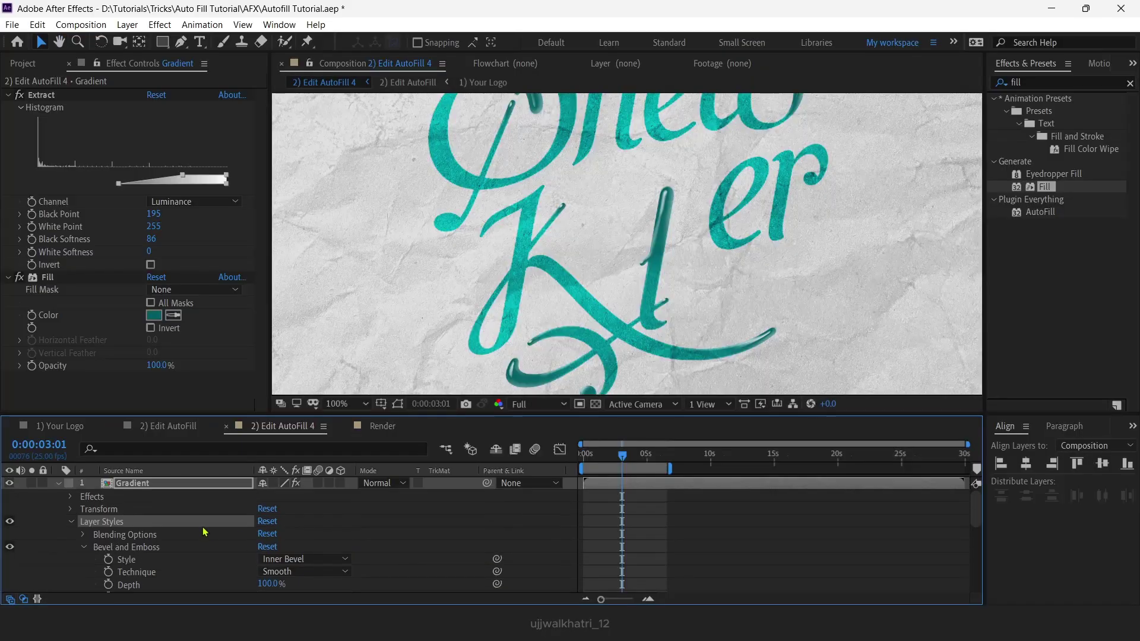
- Collapse the top Gradient layer's properties and set its blending mode to Screen
click(58, 484)
click(123, 471)
click(385, 484)
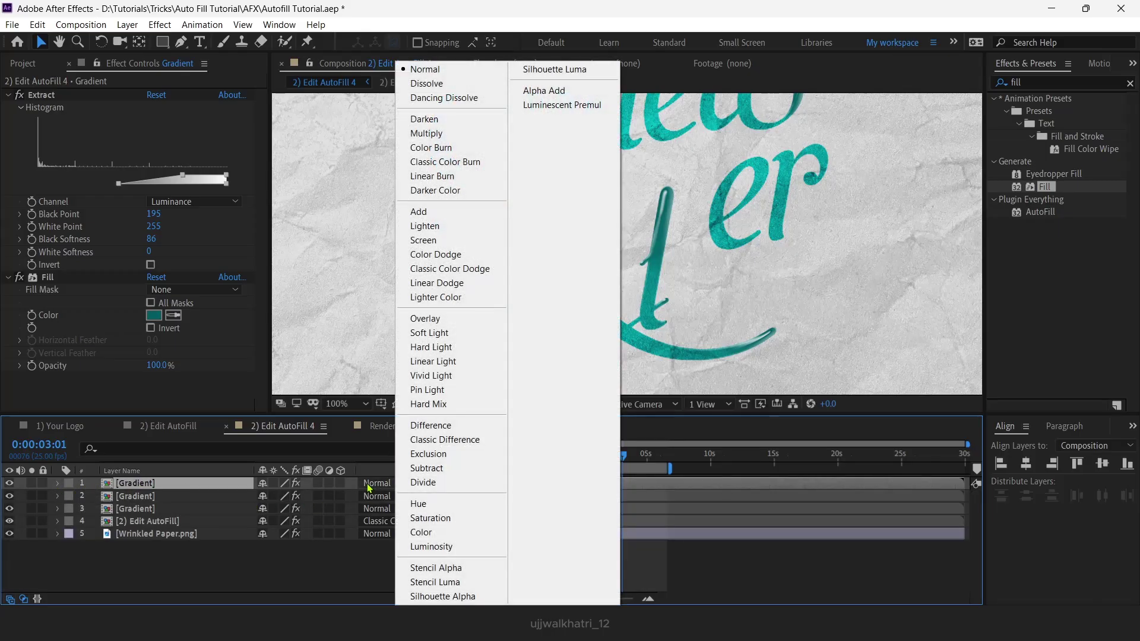
click(428, 241)
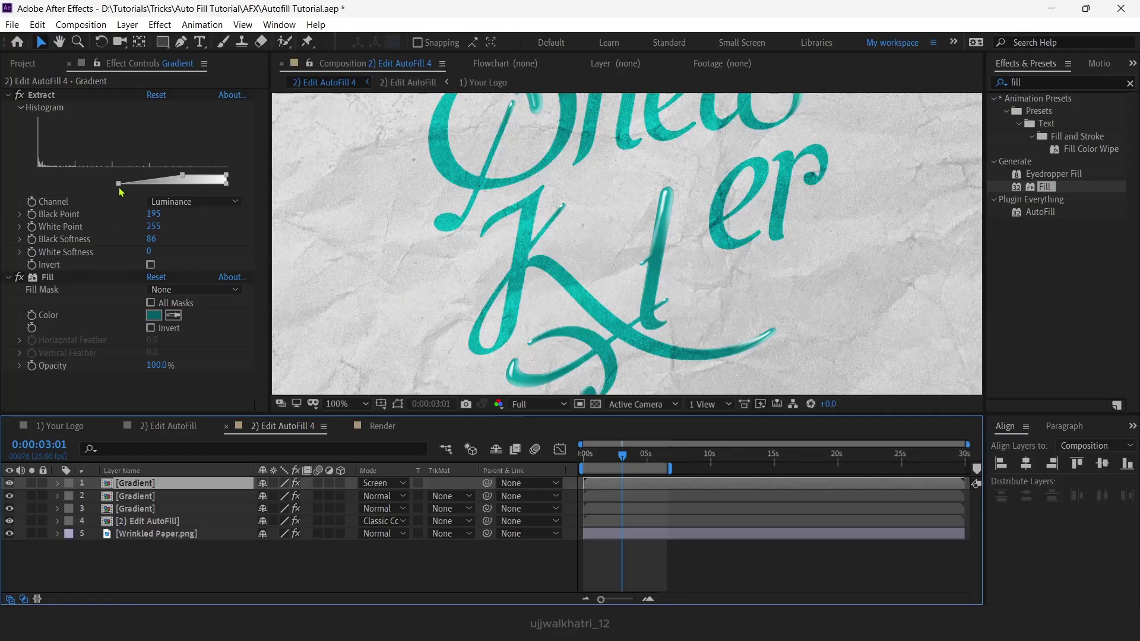
- Reduce the top Gradient layer's Extract black softness to 34 and darken its Fill colour to 00282A
drag(119, 188, 159, 191)
click(156, 315)
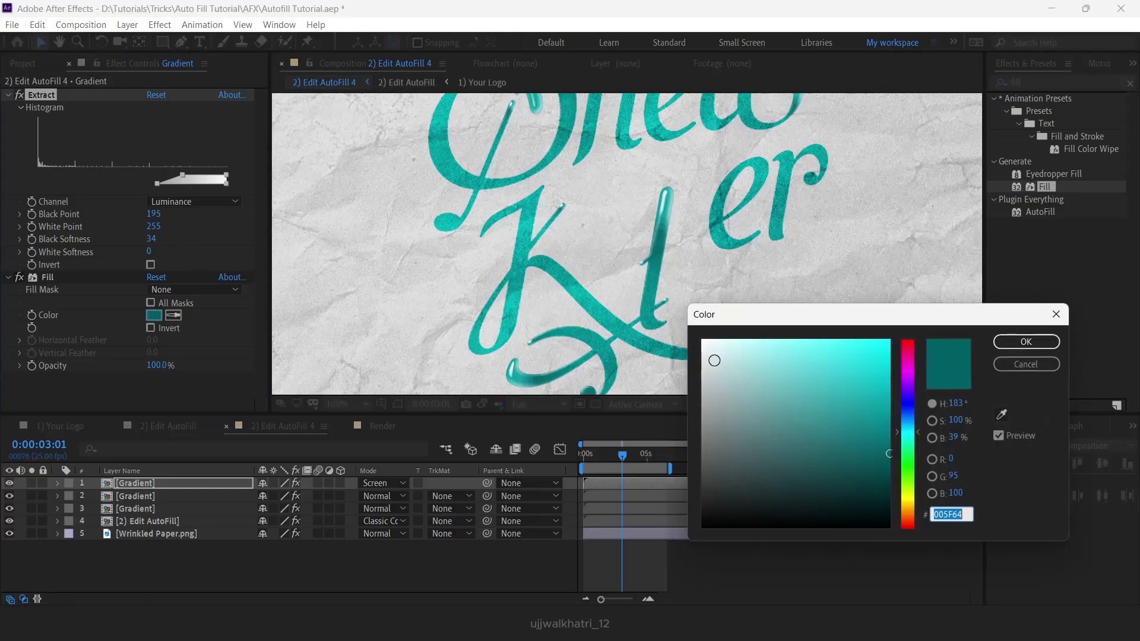
click(887, 458)
drag(887, 458, 900, 497)
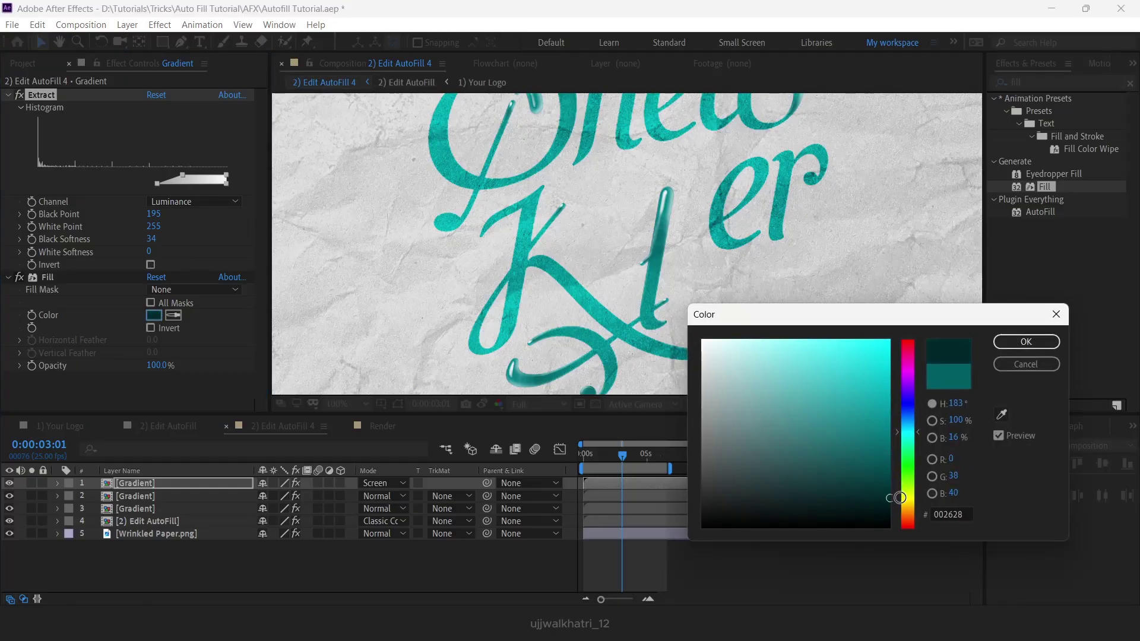
click(1026, 341)
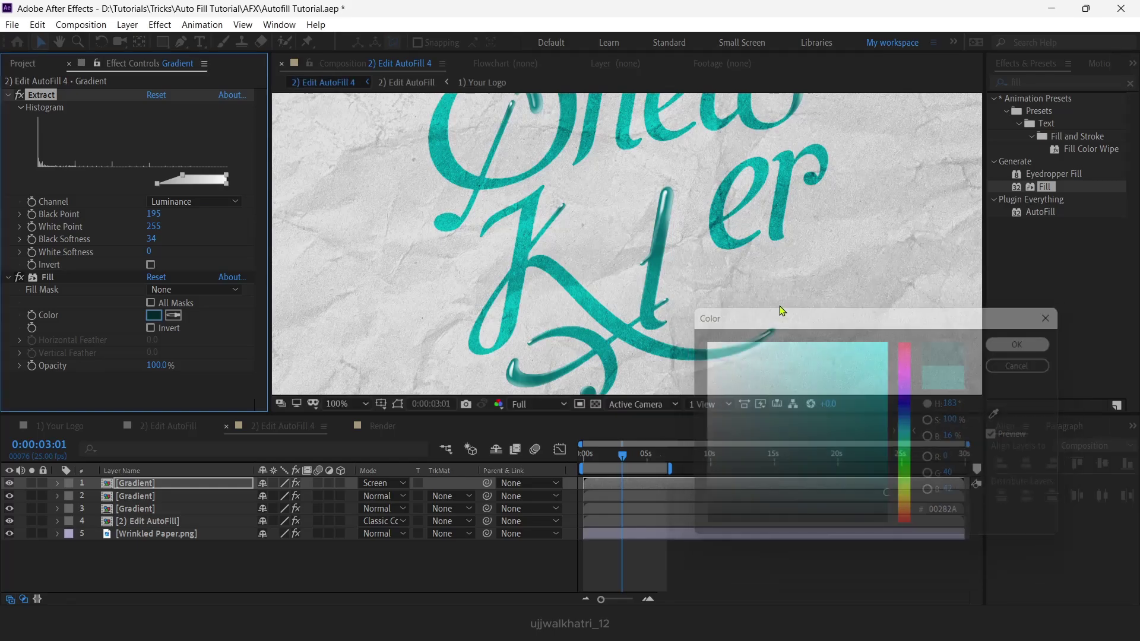
- Examine the glossy highlights at the tips of the lettering strokes up close at 0:00:03:01
scroll(668, 223, up, 4)
drag(668, 222, 619, 344)
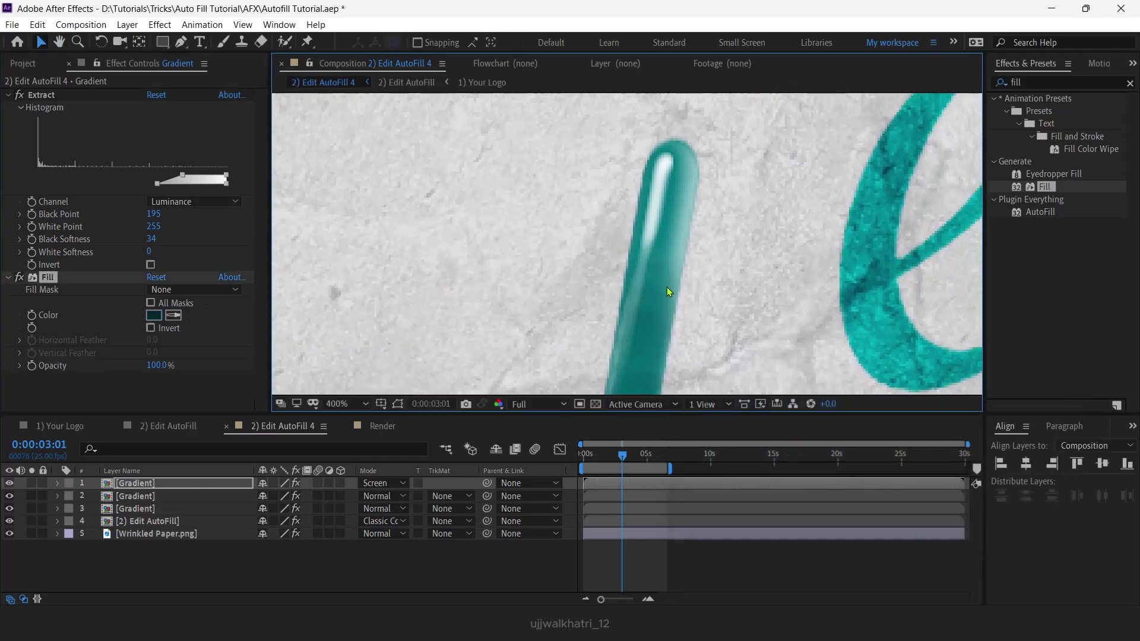
key(slash)
drag(720, 369, 760, 304)
scroll(760, 304, up, 2)
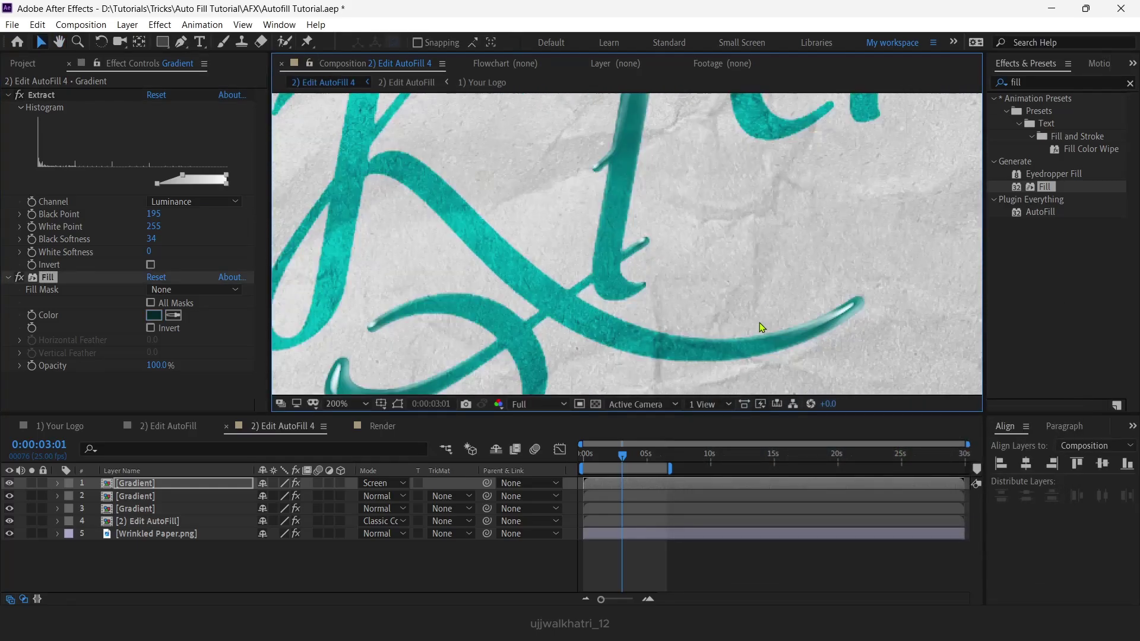
scroll(740, 244, down, 2)
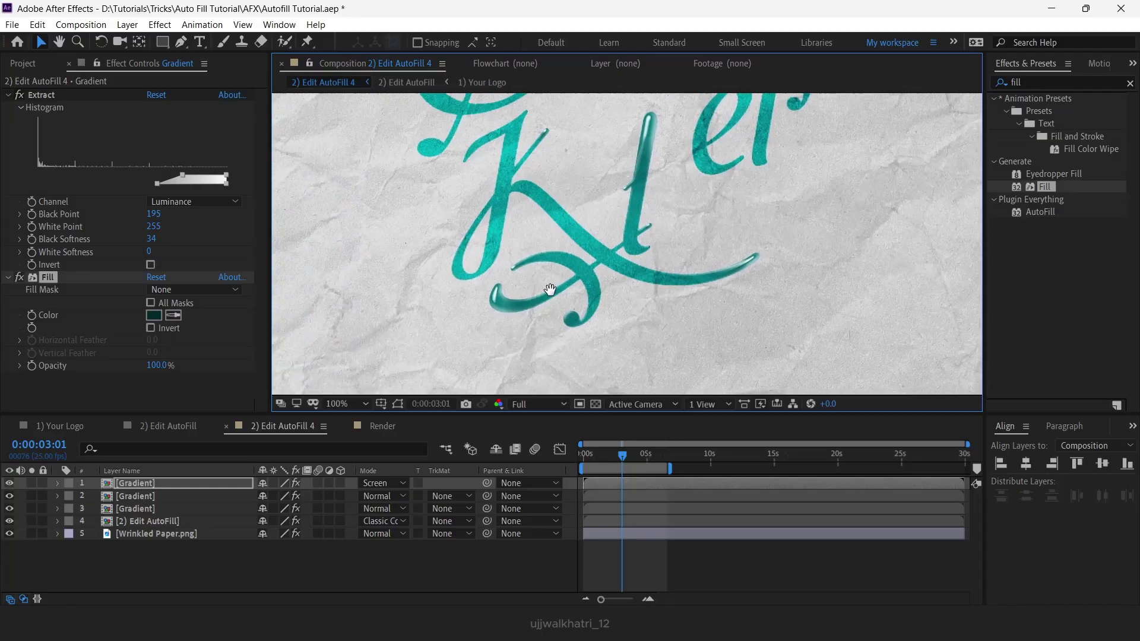
key(h)
drag(663, 225, 671, 328)
drag(431, 292, 402, 246)
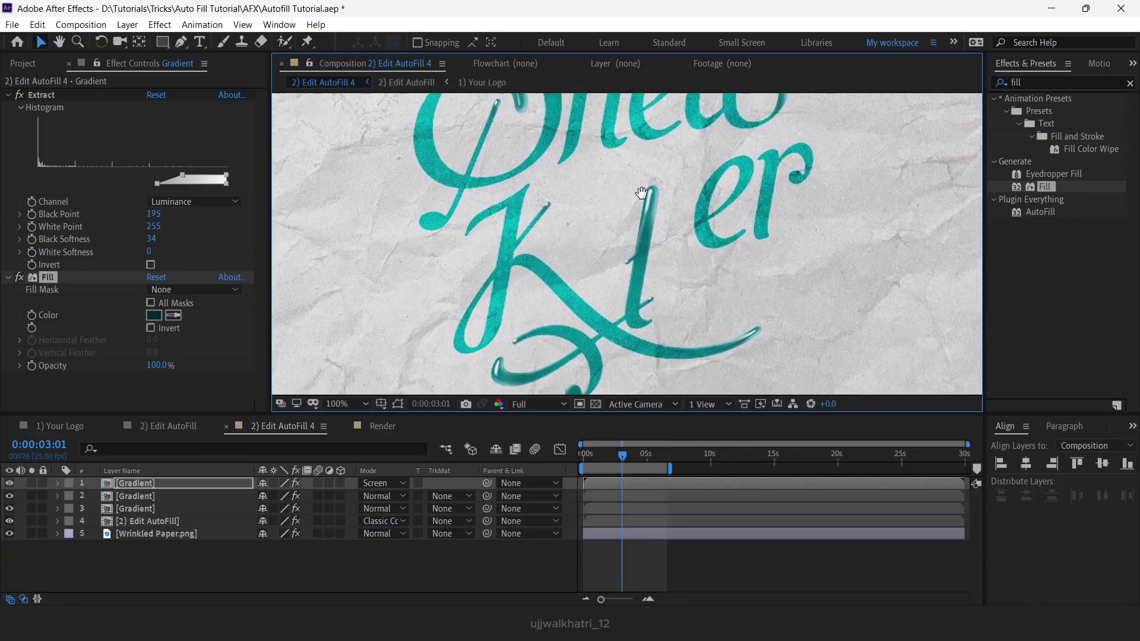
key(v)
- Set the Bevel and Emboss size to 13 on the top Gradient layer
click(120, 485)
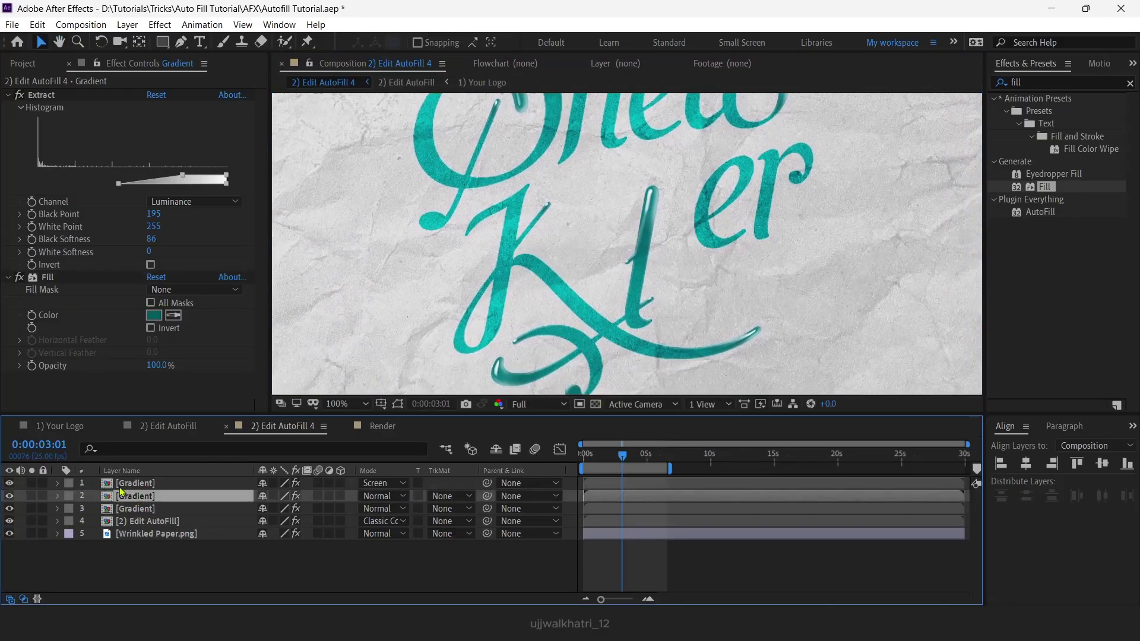
click(57, 484)
scroll(160, 529, down, 5)
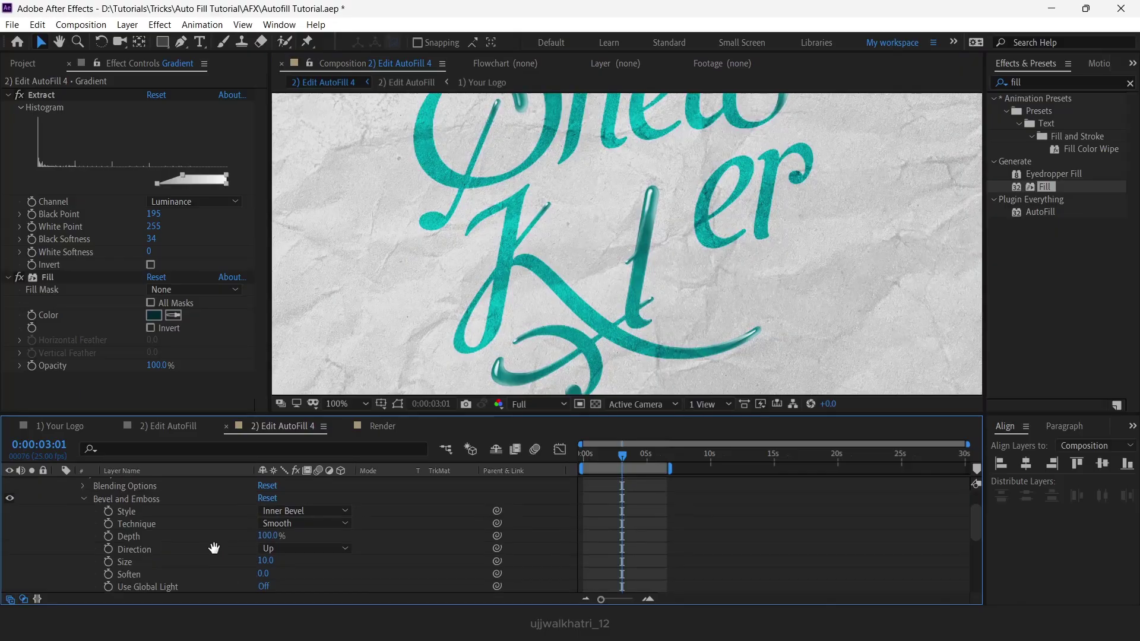
click(266, 515)
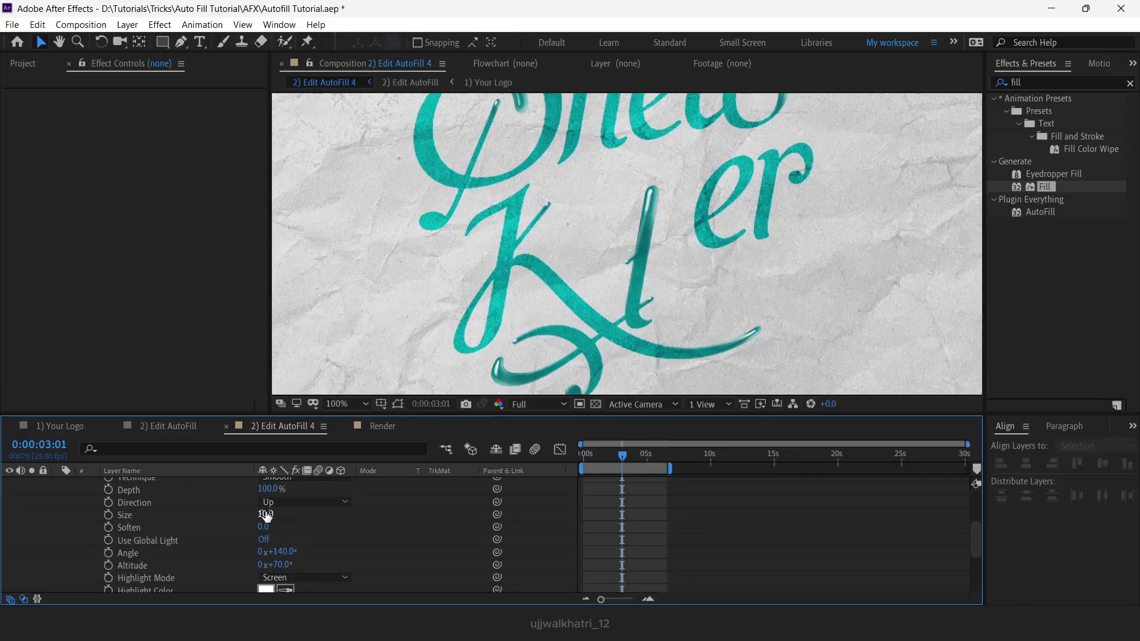
click(266, 515)
text(13)
key(Return)
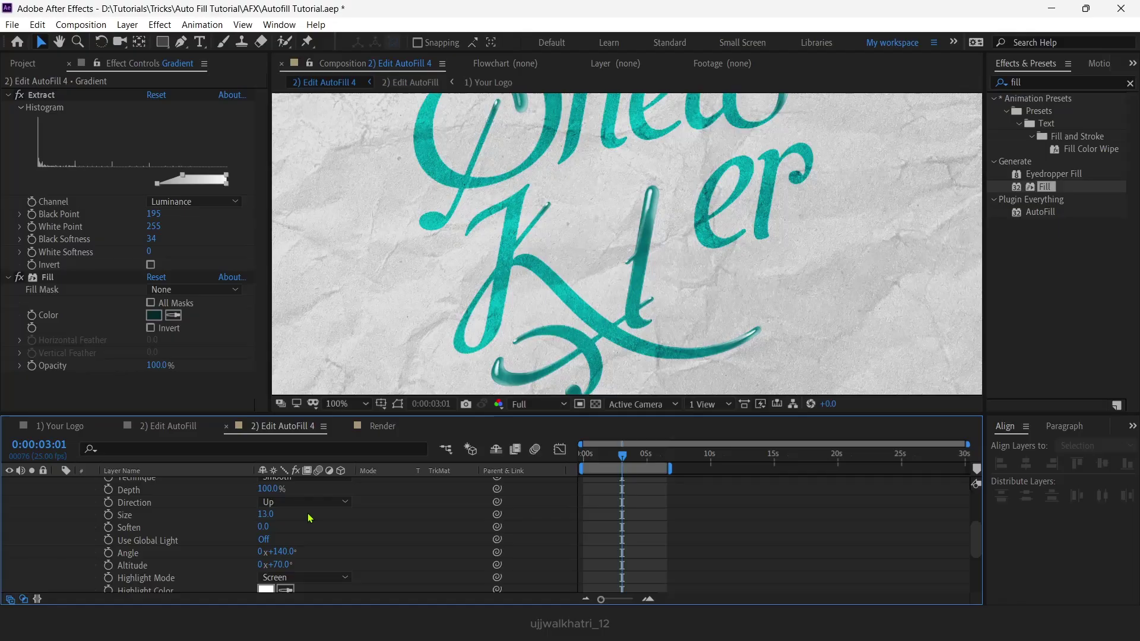
- Set the top Gradient layer's bevel angle to 215°, then try an altitude of 75° and undo that altitude change
scroll(289, 544, down, 2)
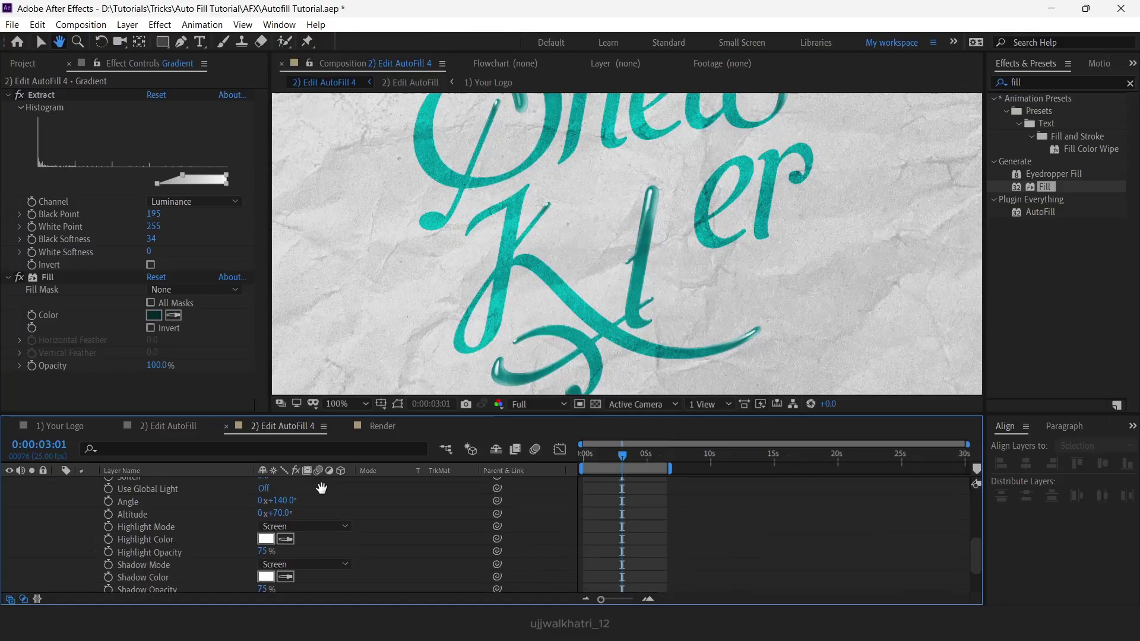
drag(279, 501, 335, 502)
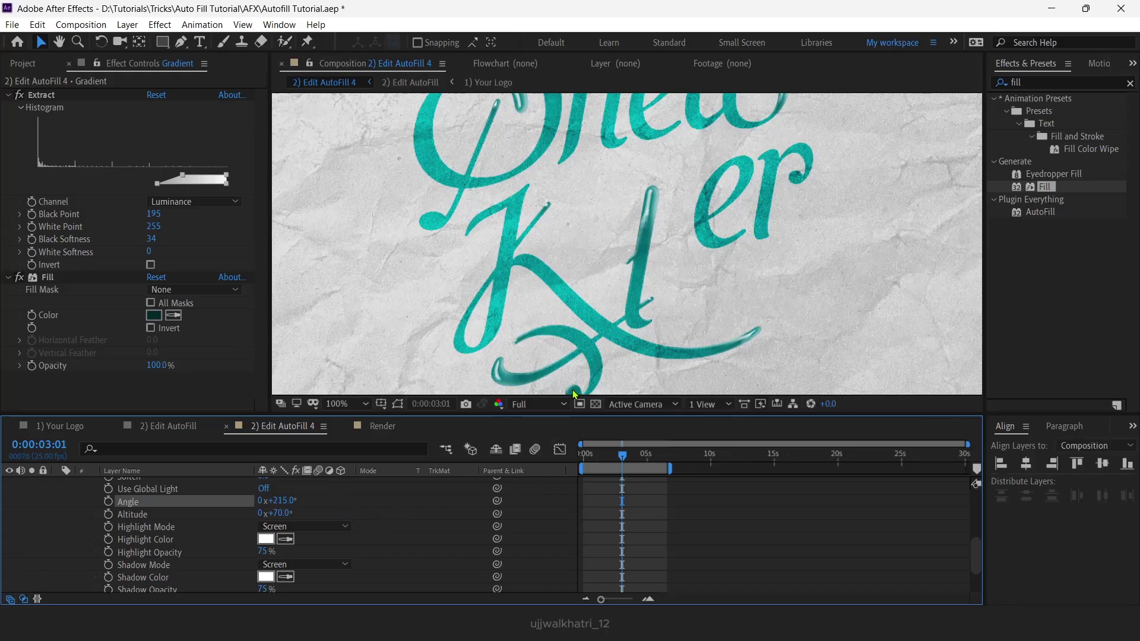
scroll(656, 222, up, 2)
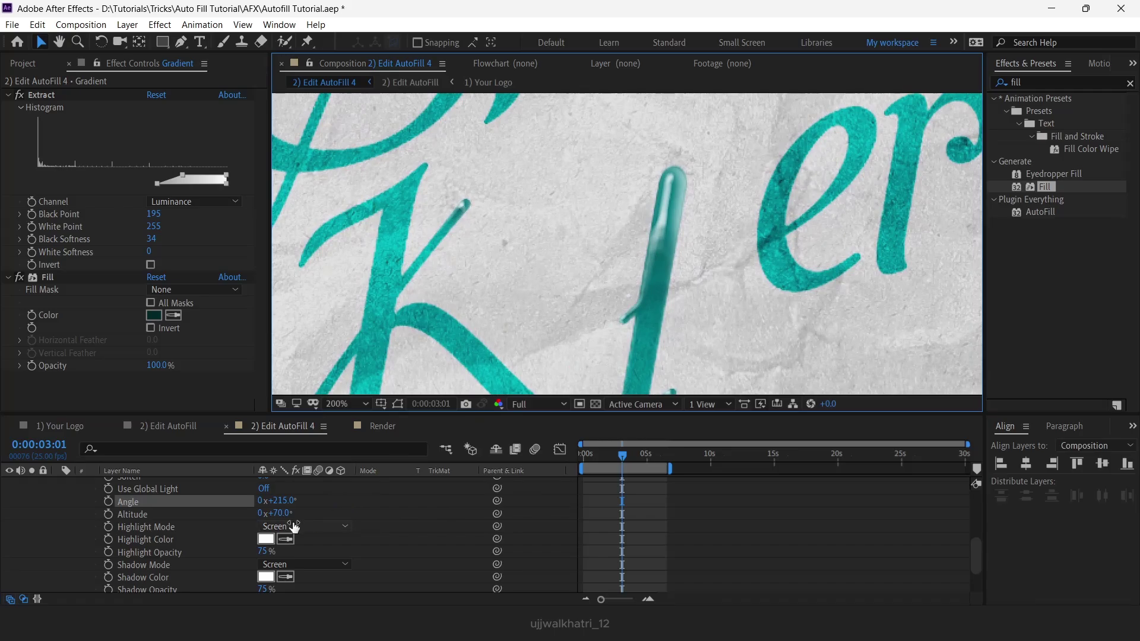
drag(280, 515, 310, 538)
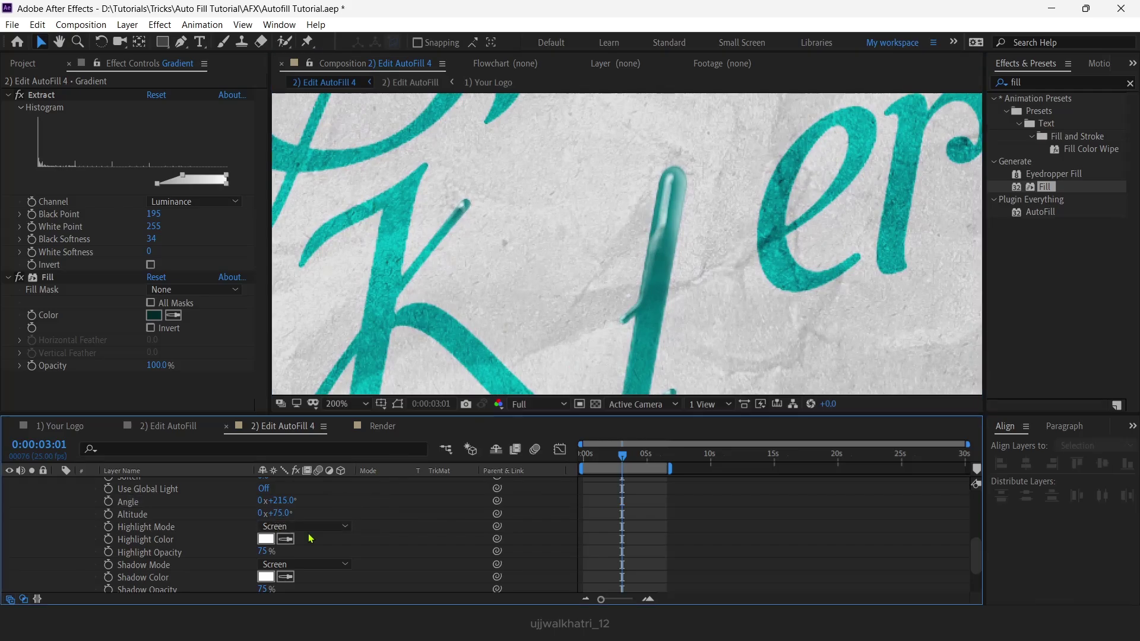
key(ctrl+z)
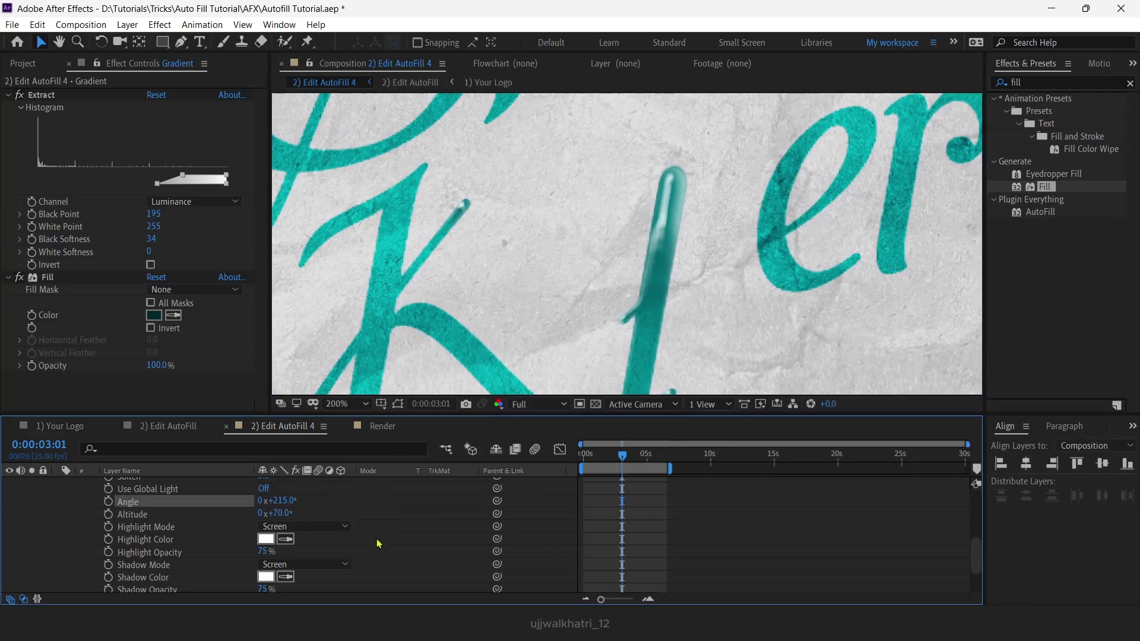
- Set the top Gradient layer's bevel size to 8, angle to 181° and altitude to 77°, and collapse its properties
scroll(379, 543, up, 1)
mouse_move(276, 534)
mouse_down()
mouse_move(259, 534)
mouse_move(289, 546)
mouse_up()
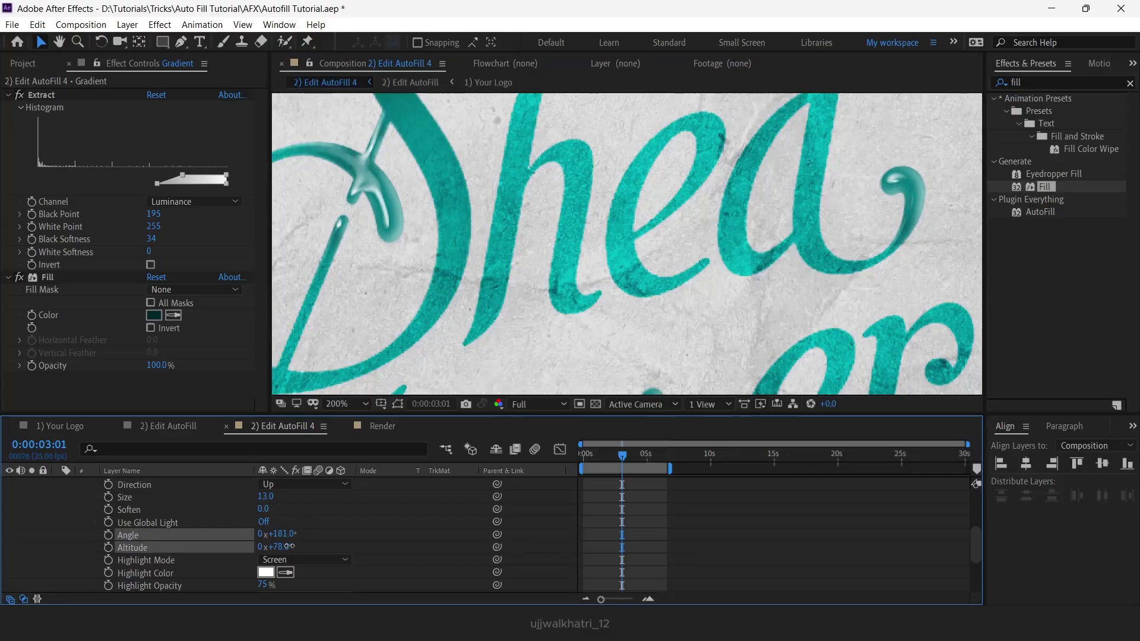
mouse_move(621, 455)
mouse_down()
mouse_move(608, 454)
mouse_move(620, 454)
mouse_up()
drag(284, 534, 287, 534)
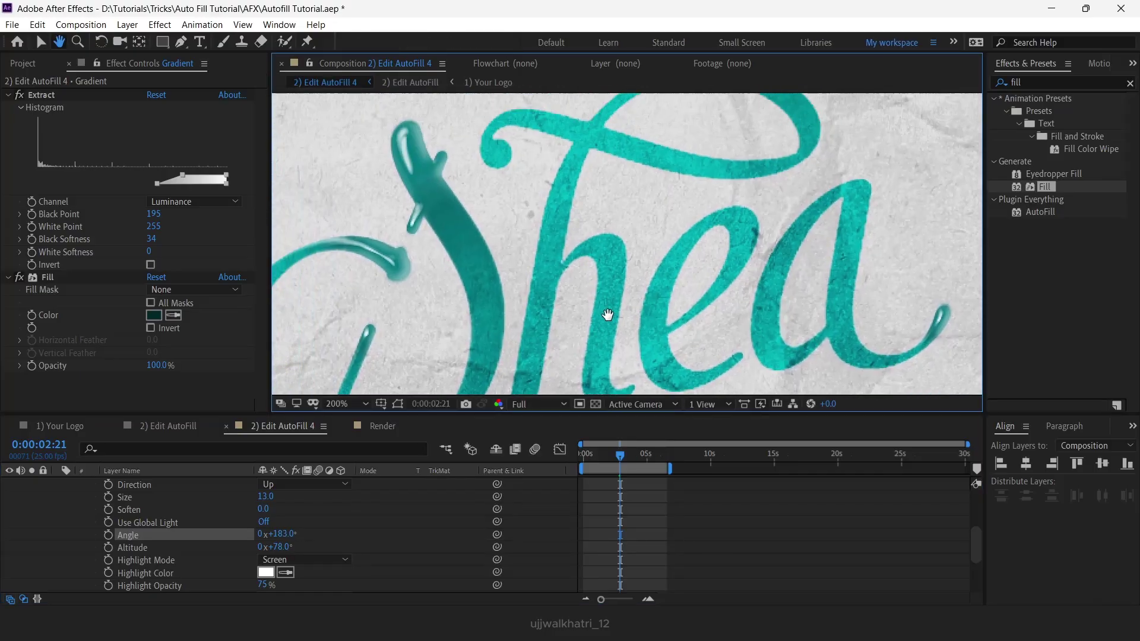
drag(266, 496, 255, 498)
scroll(663, 257, up, 1)
drag(278, 535, 275, 547)
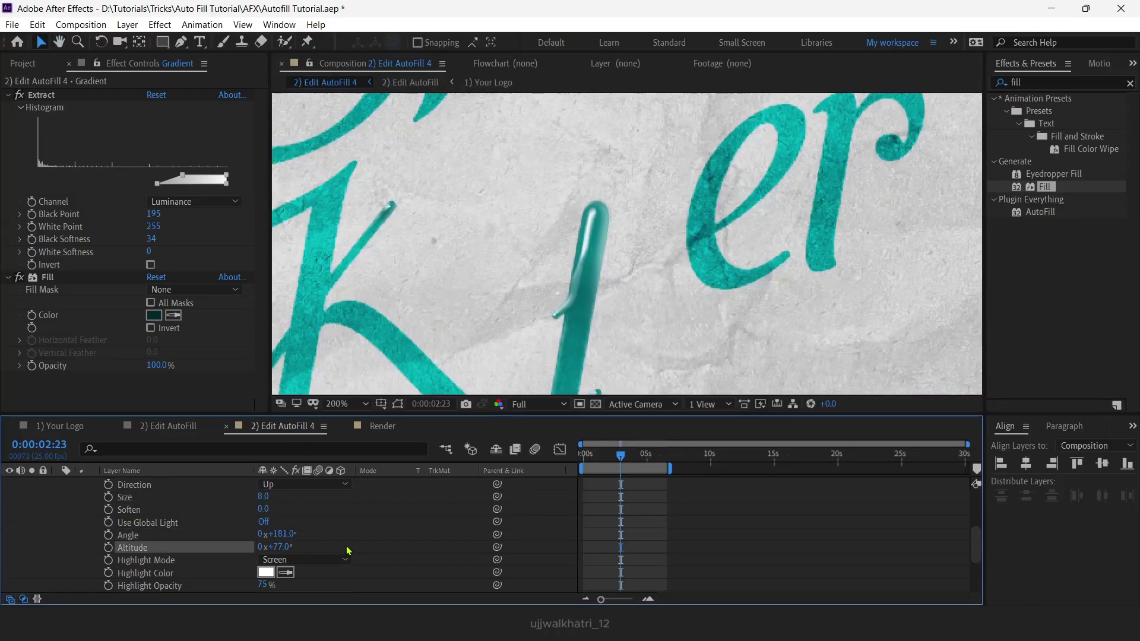
scroll(367, 546, up, 3)
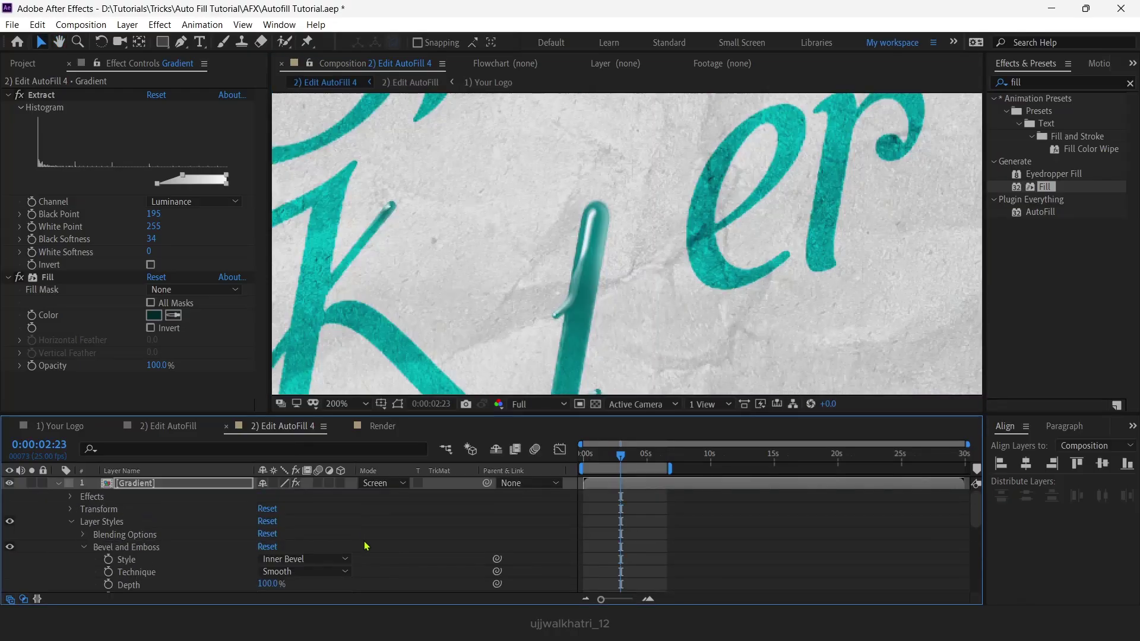
click(141, 472)
click(58, 482)
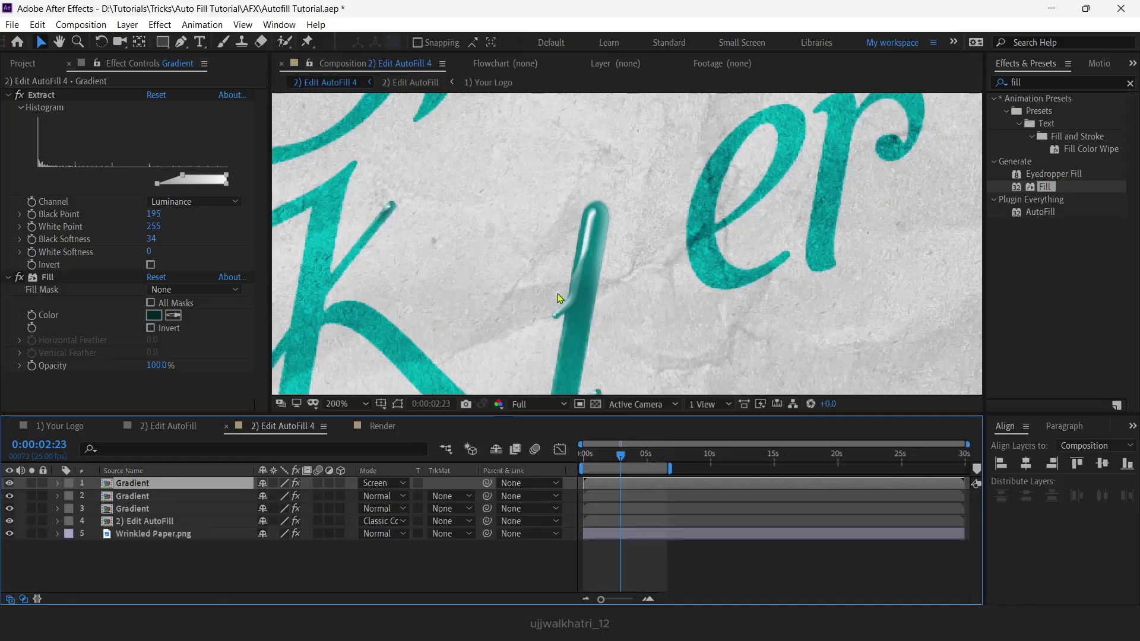
- Check the highlights across the lettering, move the current time to 0:00:05:03, and duplicate the second Gradient layer
scroll(557, 294, down, 1)
scroll(624, 245, up, 3)
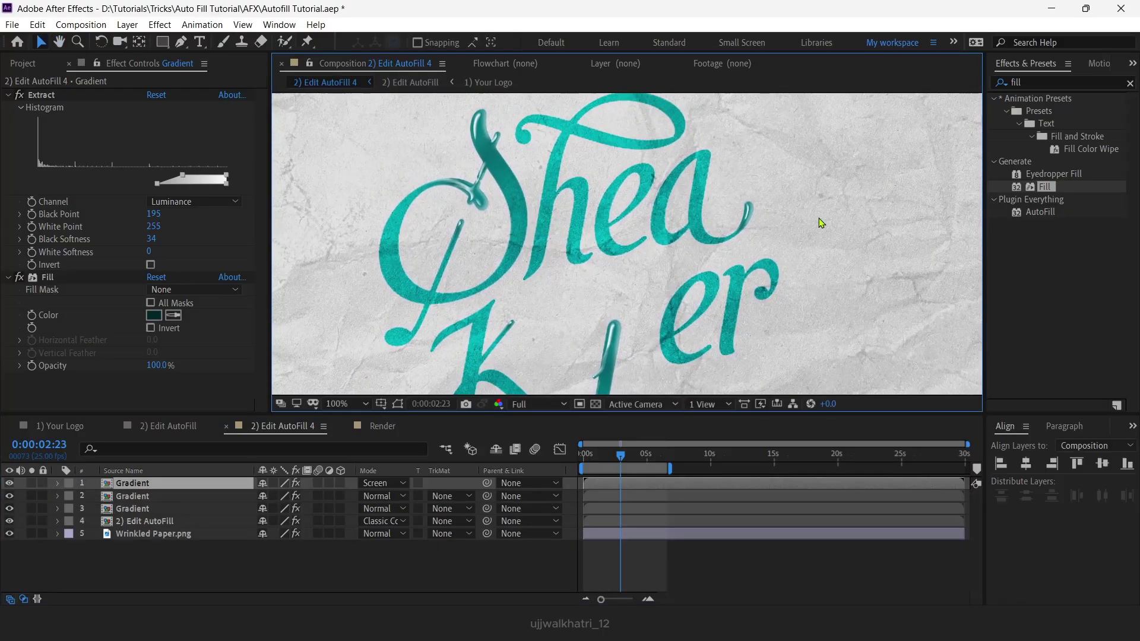
drag(624, 456, 649, 456)
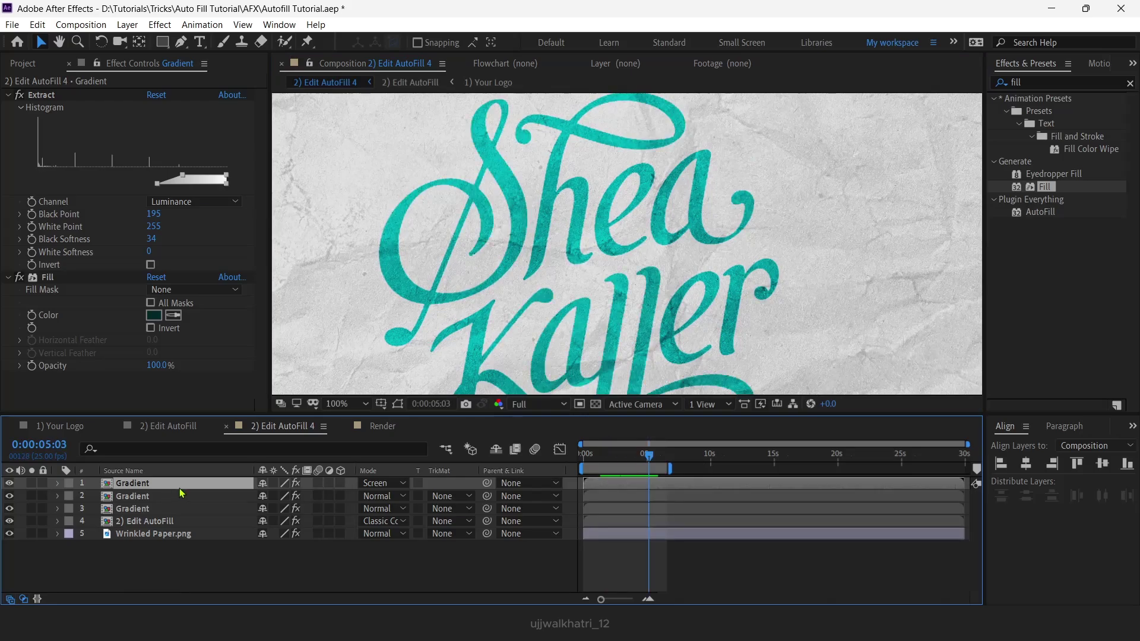
click(160, 508)
click(157, 501)
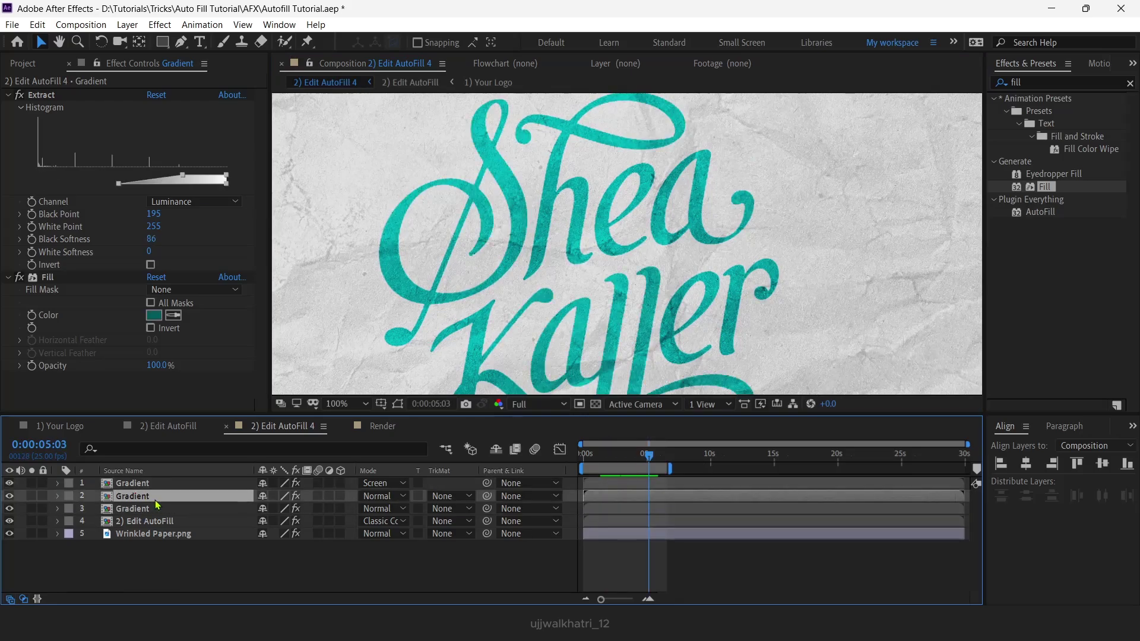
key(ctrl+d)
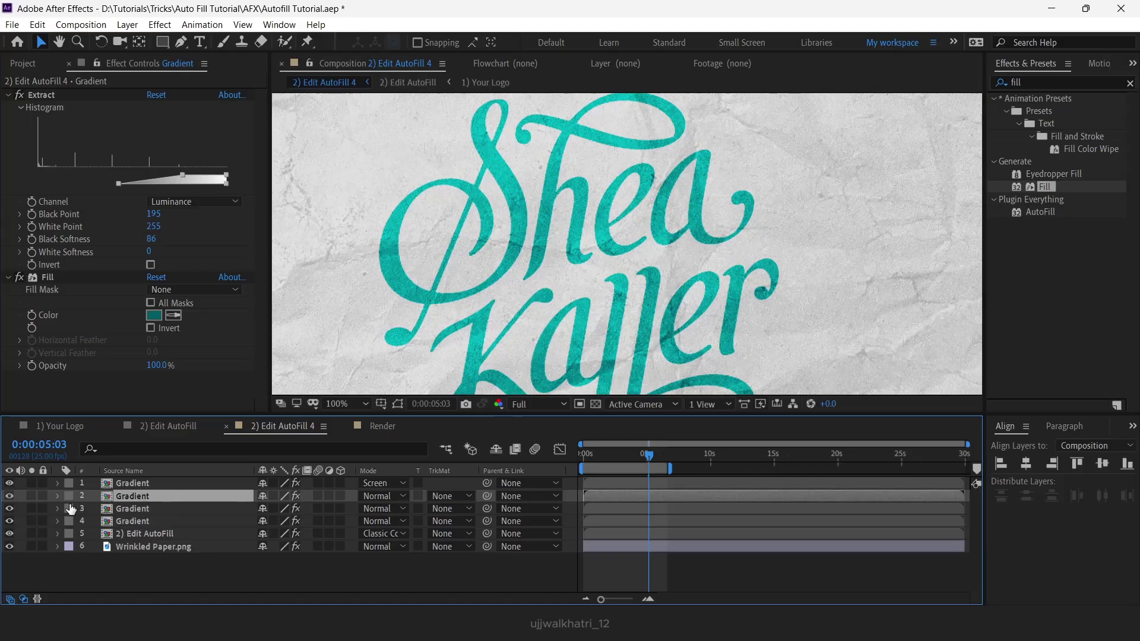
- Rename the duplicated Gradient layer, second in the stack, as Shadow
key(Return)
text(Shadow)
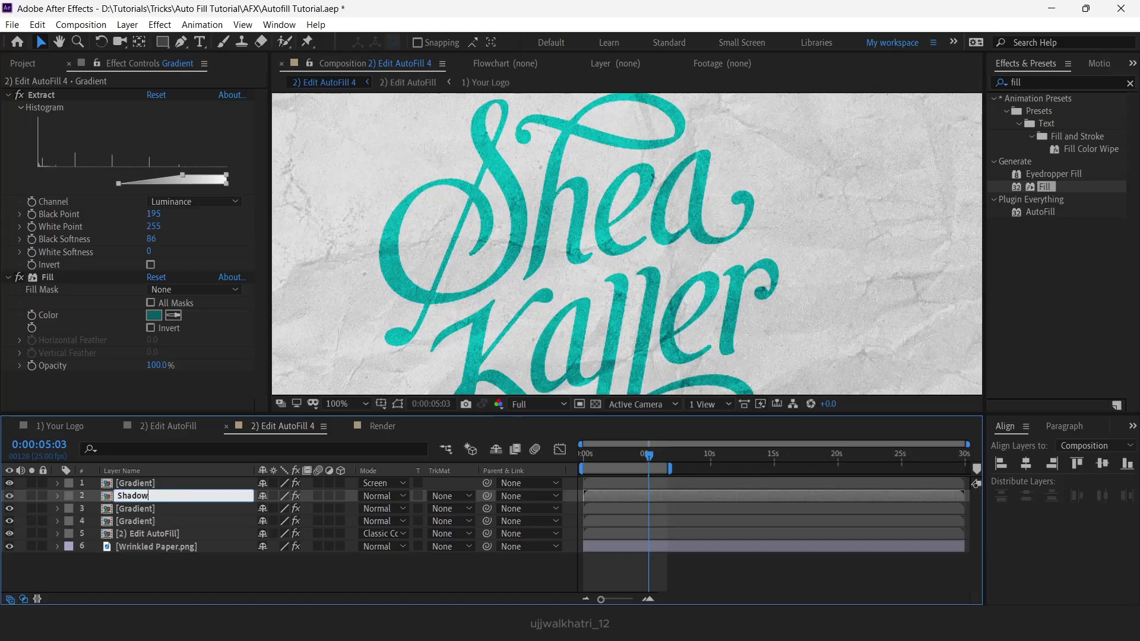
key(Return)
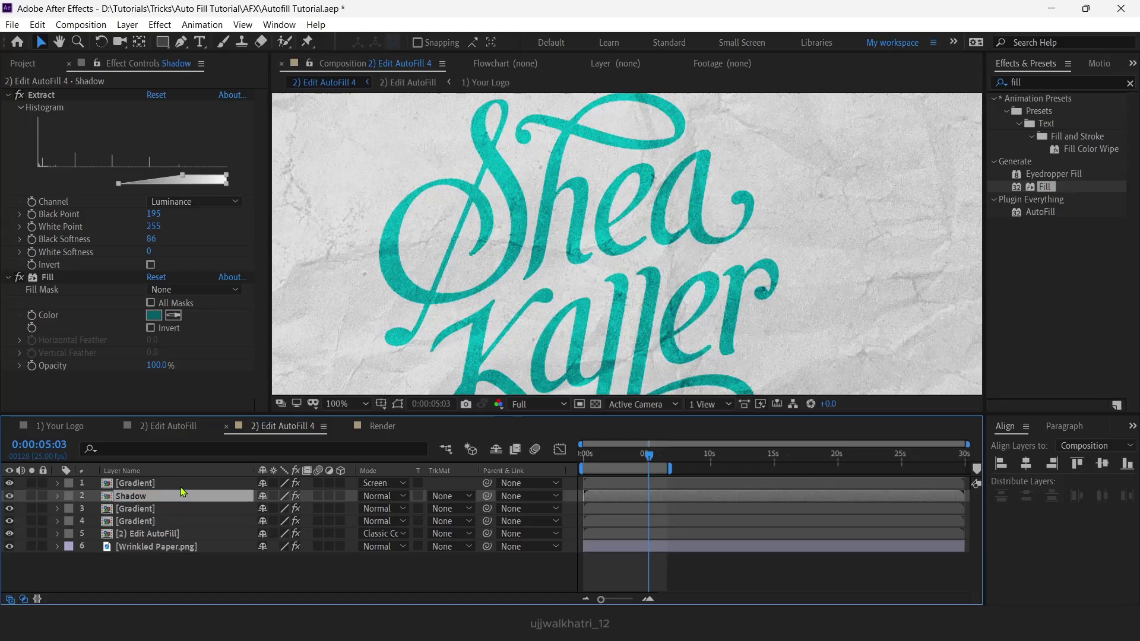
- Move the current time to 0:00:02:23 and add a Drop Shadow layer style to the Shadow layer
click(621, 462)
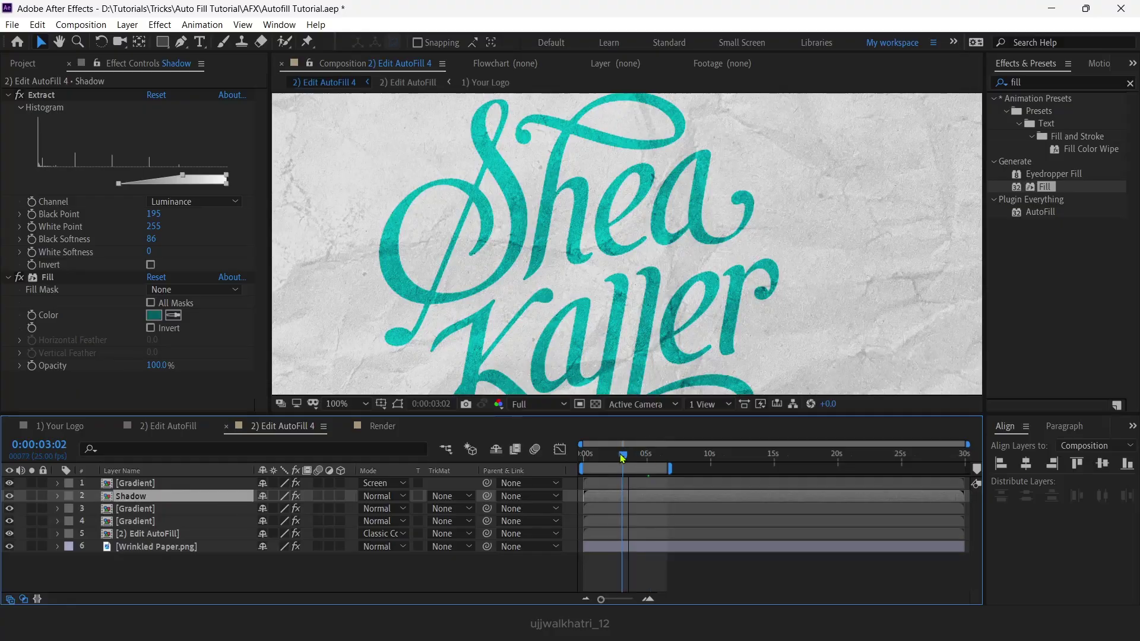
right_click(157, 499)
mouse_move(278, 303)
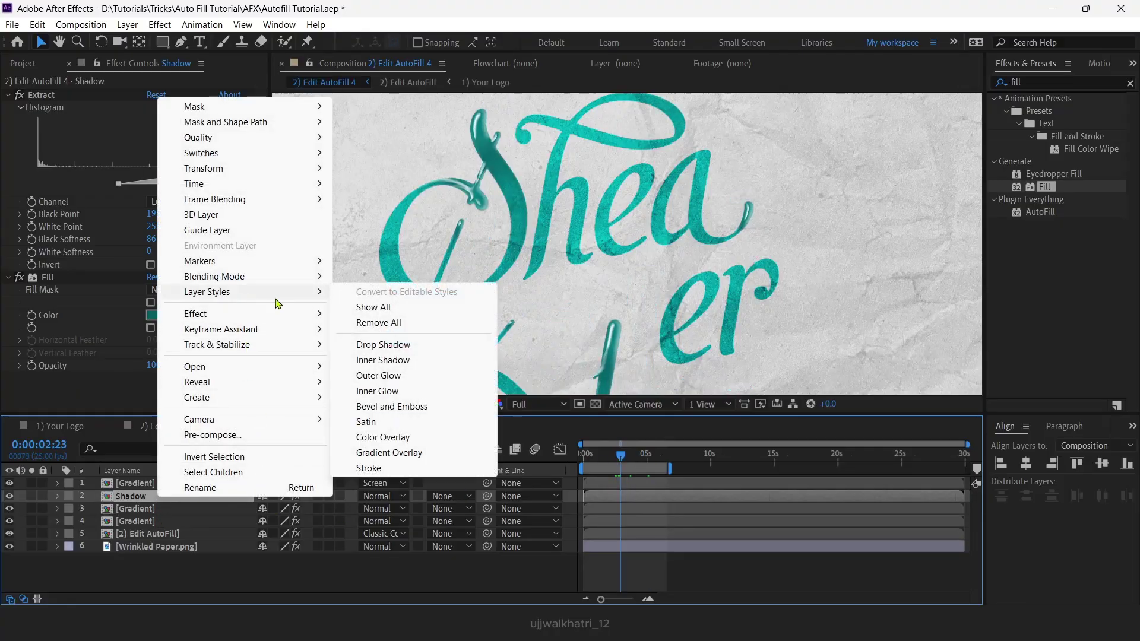
click(398, 346)
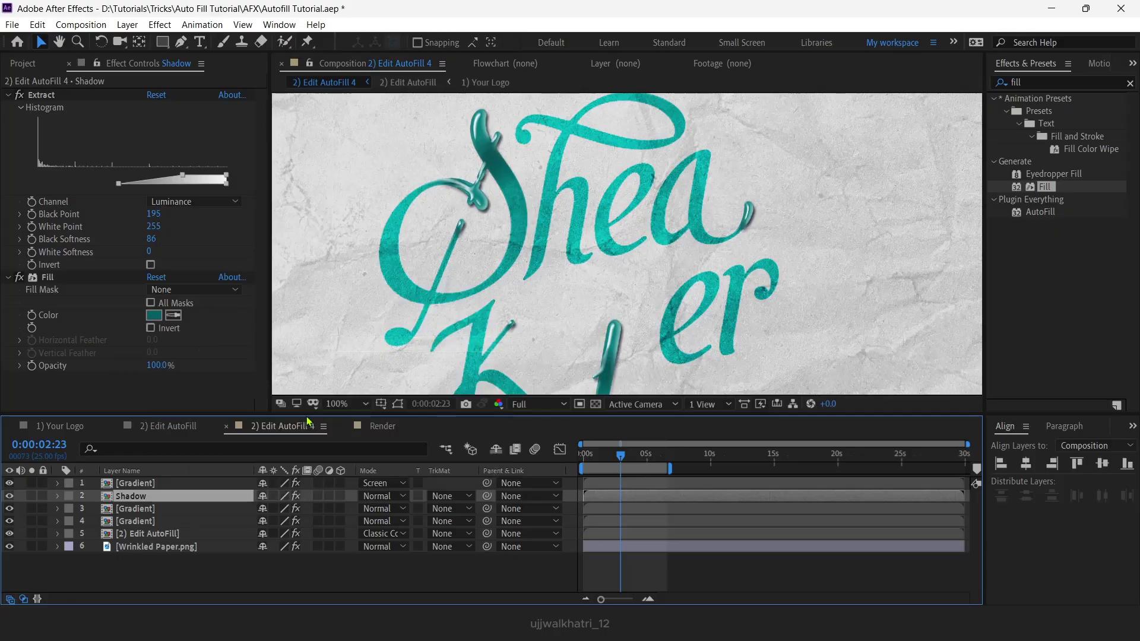
scroll(682, 217, down, 5)
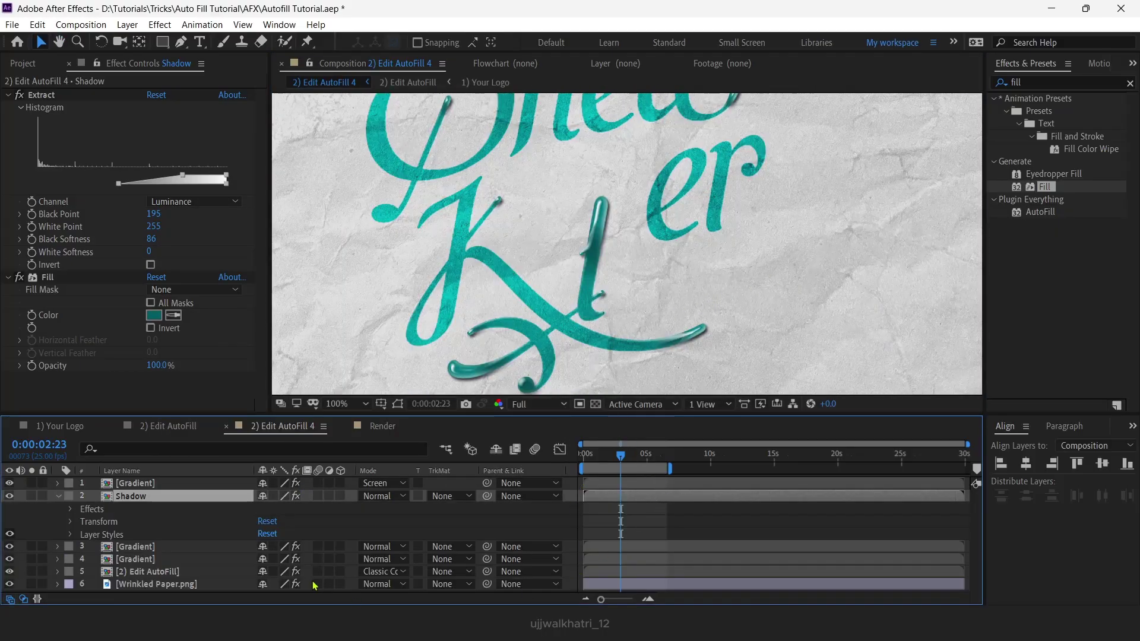
- Set the angle of the Shadow layer's Drop Shadow style to 90°
click(70, 534)
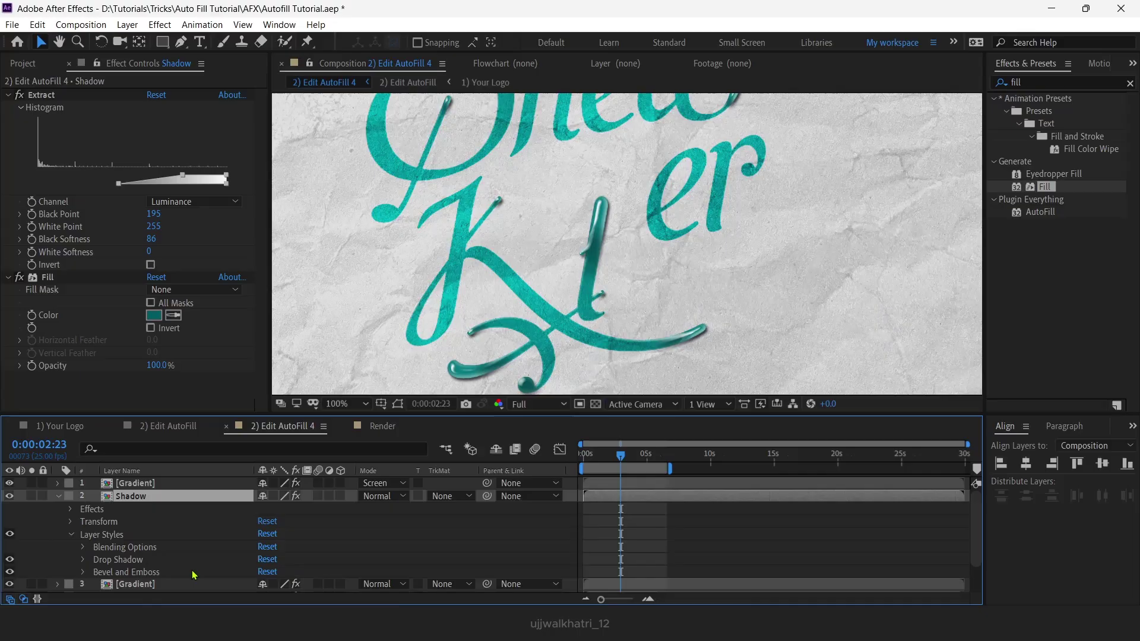
click(83, 561)
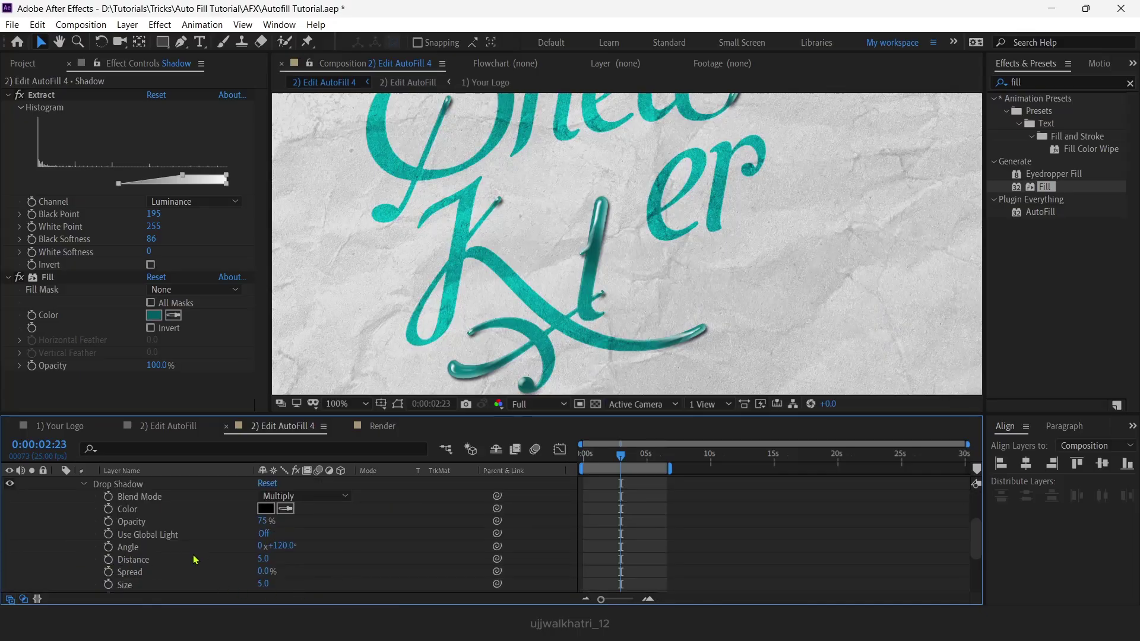
click(282, 546)
text(90)
click(373, 545)
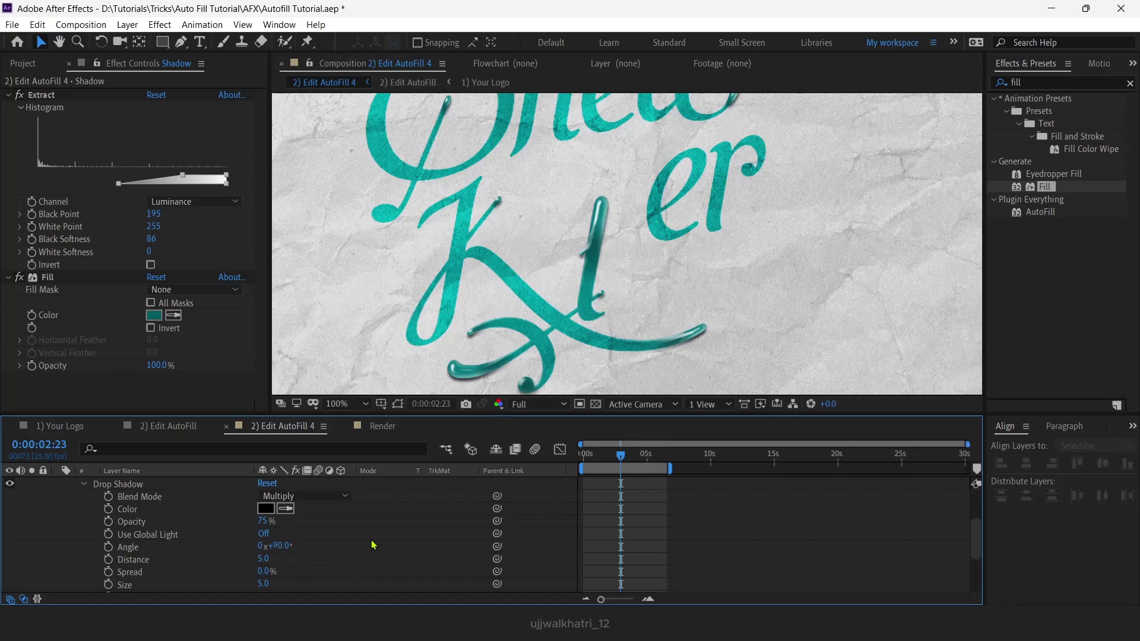
- Set the Shadow layer's Drop Shadow opacity to 44% and size to 11, and collapse the layer's properties
drag(262, 522, 244, 523)
scroll(260, 569, down, 1)
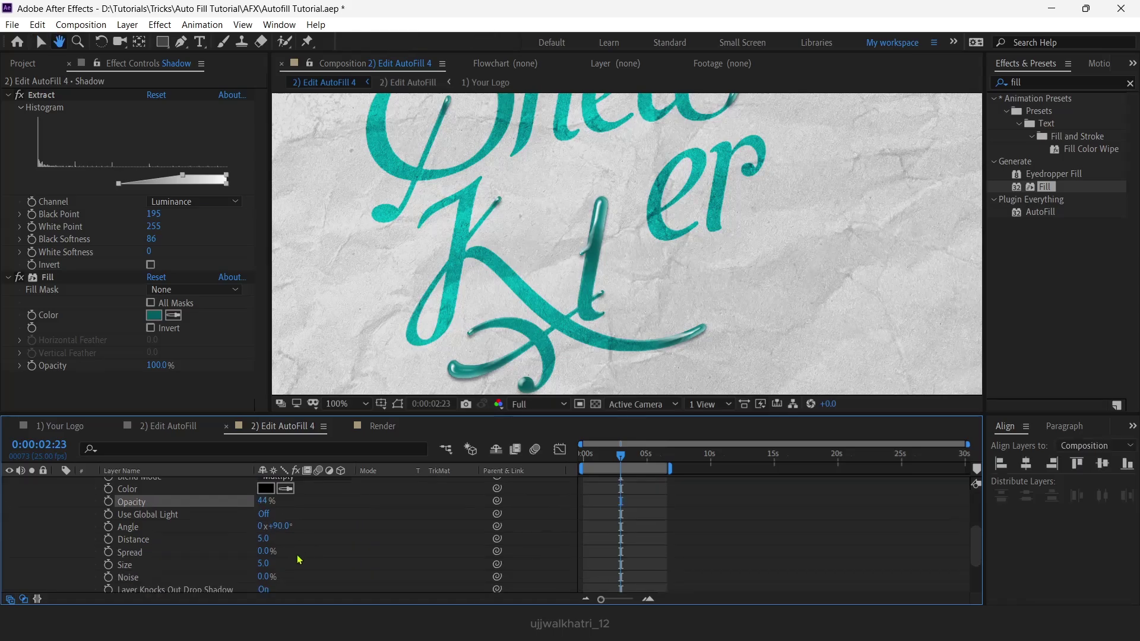
drag(259, 568, 262, 569)
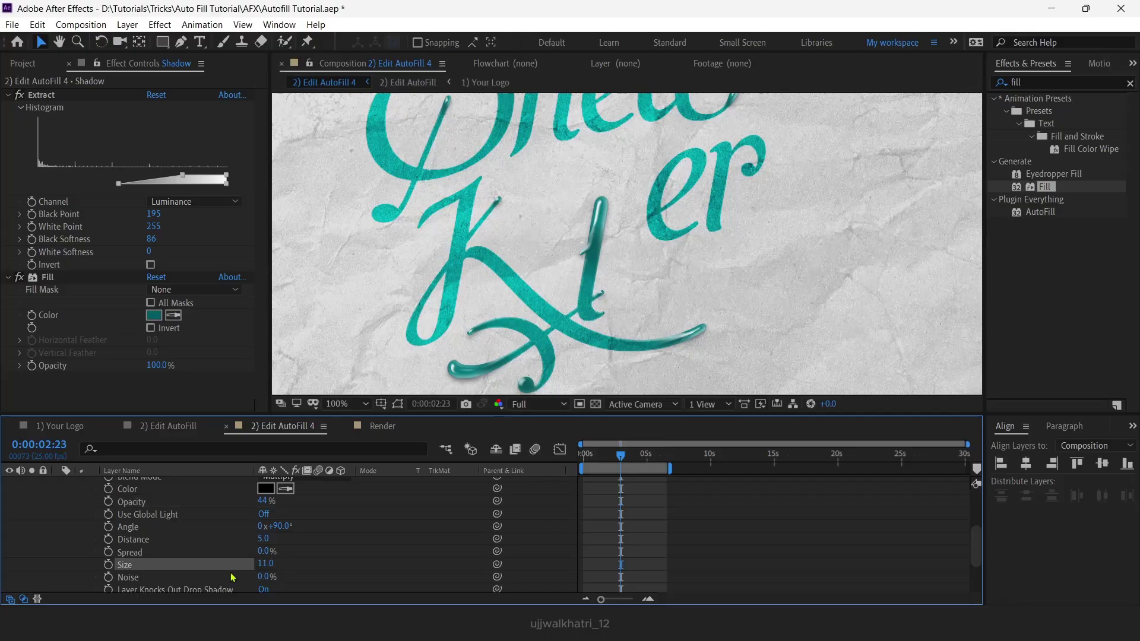
scroll(231, 572, up, 5)
click(58, 496)
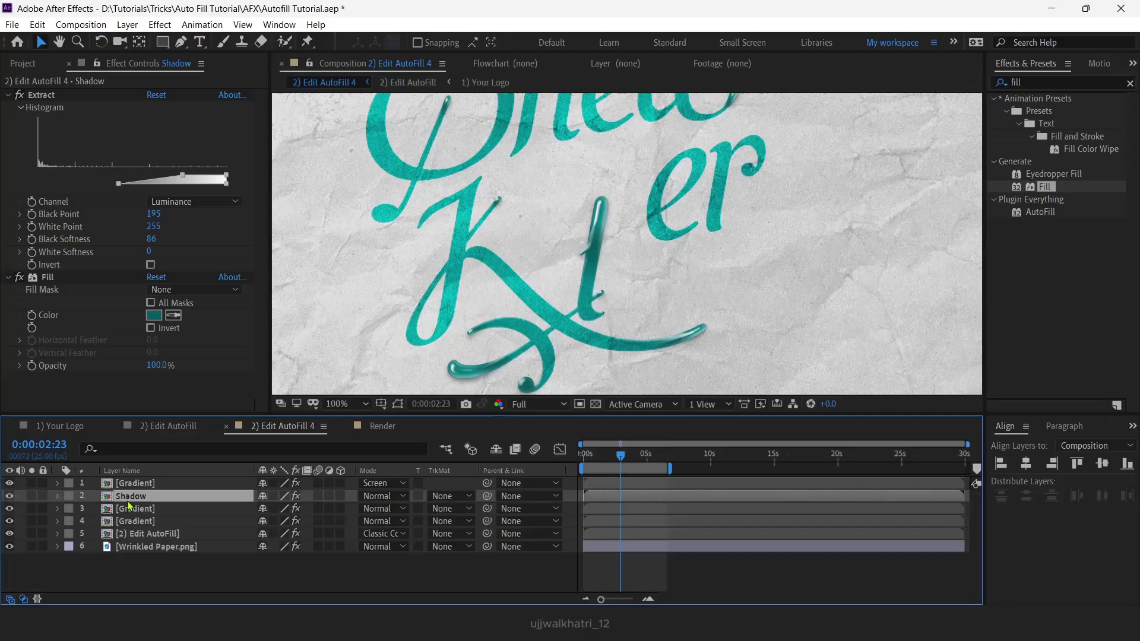
- Duplicate the Shadow layer and set the copy's Drop Shadow size to 5
key(ctrl+d)
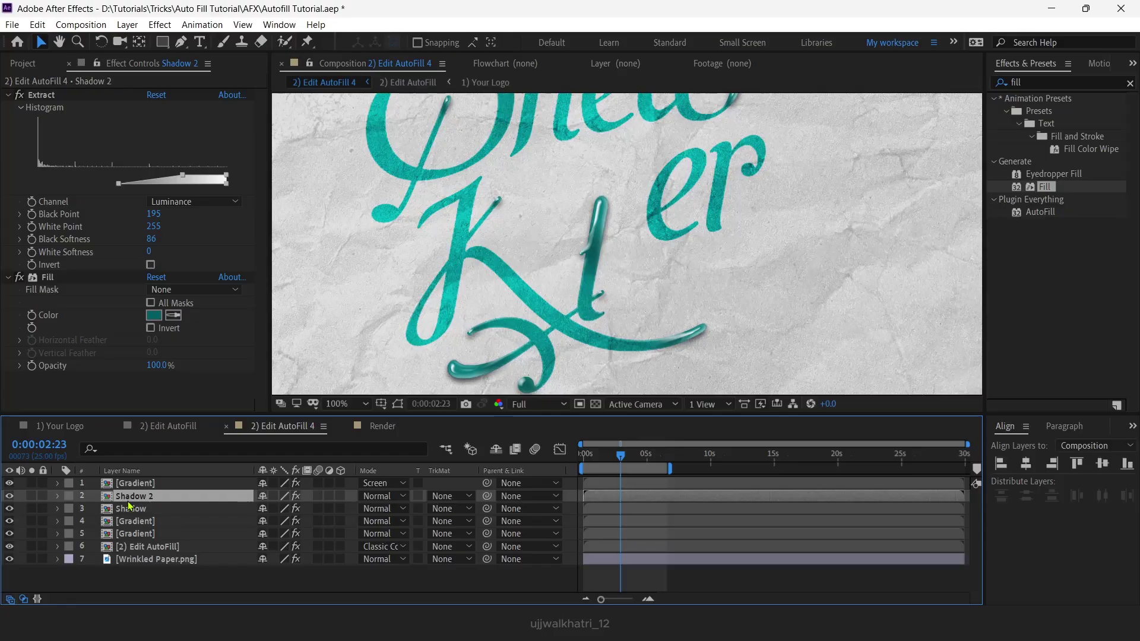
click(59, 496)
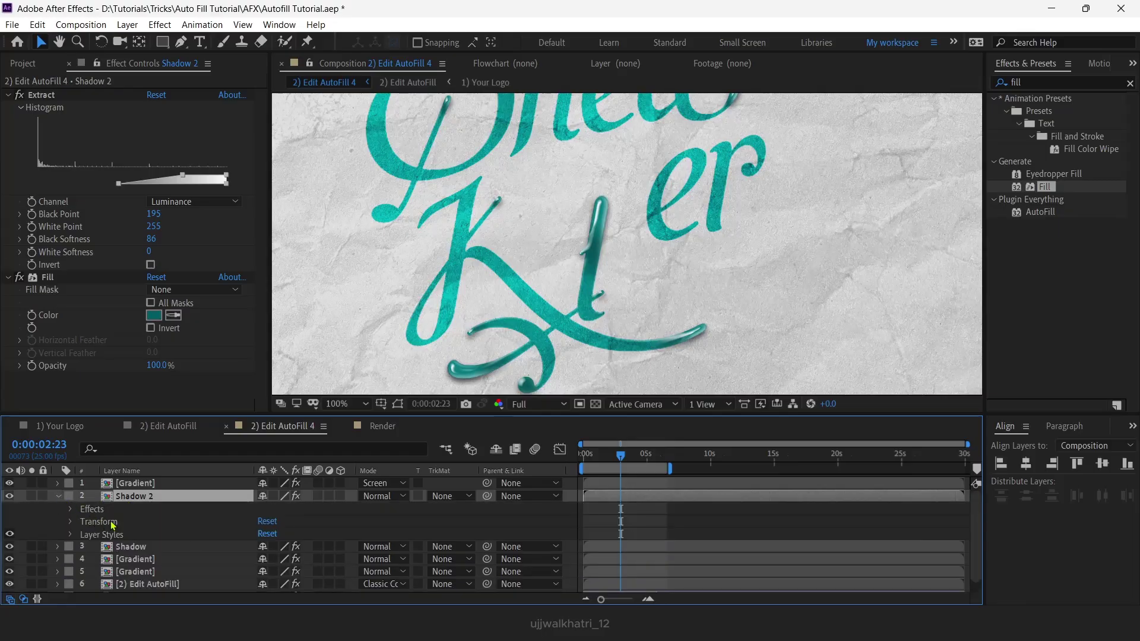
click(72, 535)
click(83, 559)
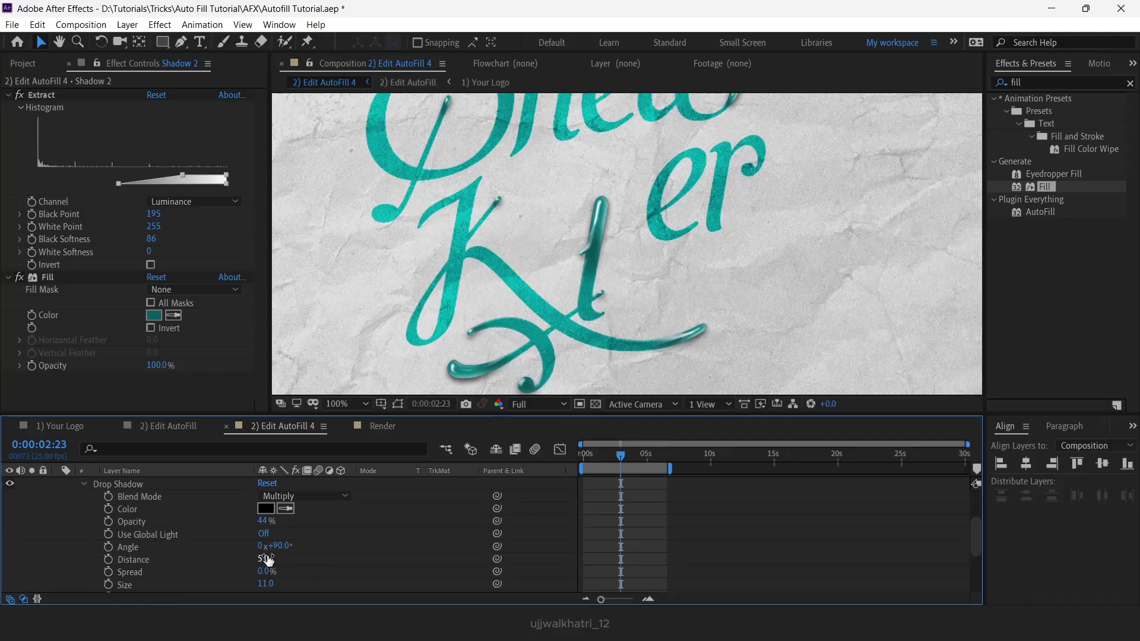
scroll(292, 528, down, 2)
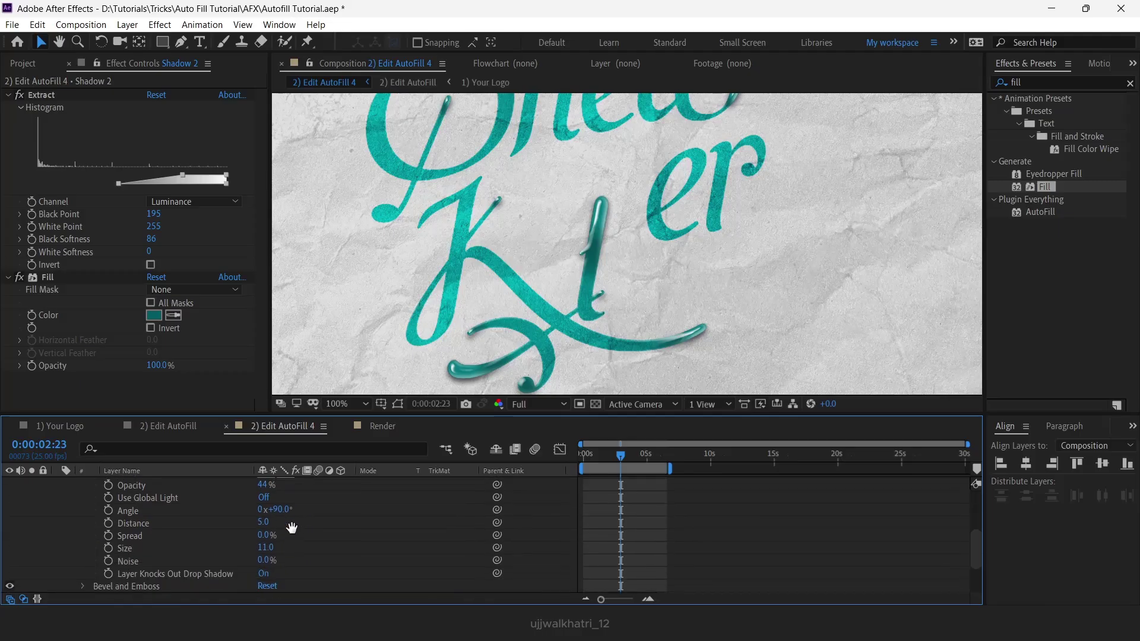
click(266, 545)
text(5)
click(291, 558)
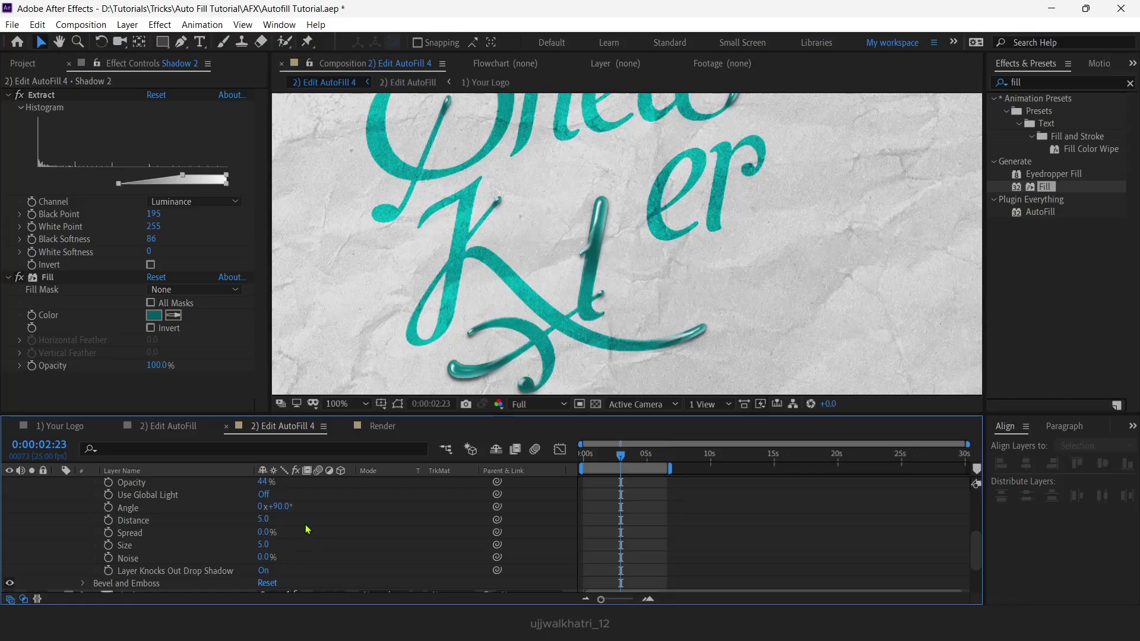
- Preview the liquid fill animation to check the layered shadows on the lettering, stopping at 0:00:03:05
key(space)
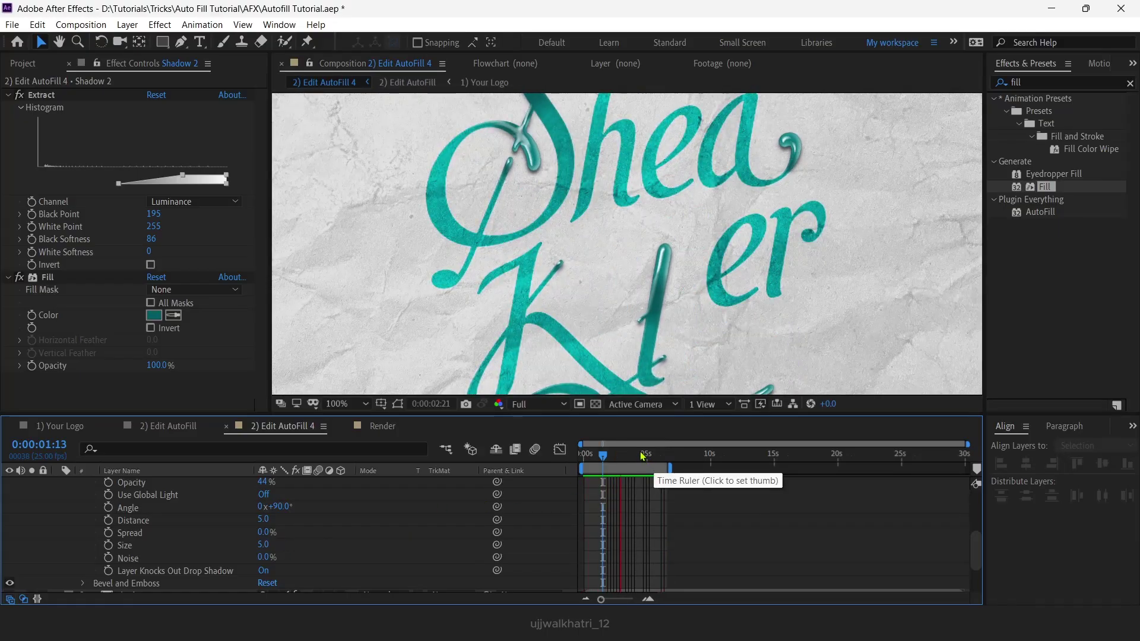
key(space)
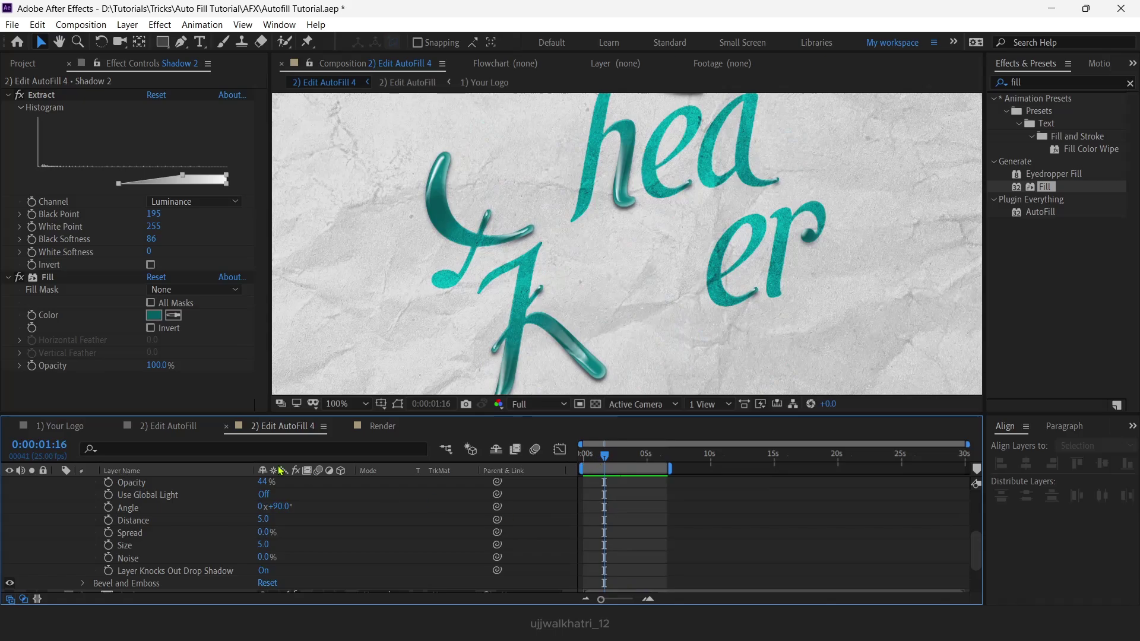
mouse_move(611, 458)
mouse_down()
mouse_move(600, 461)
mouse_move(612, 466)
mouse_up()
key(space)
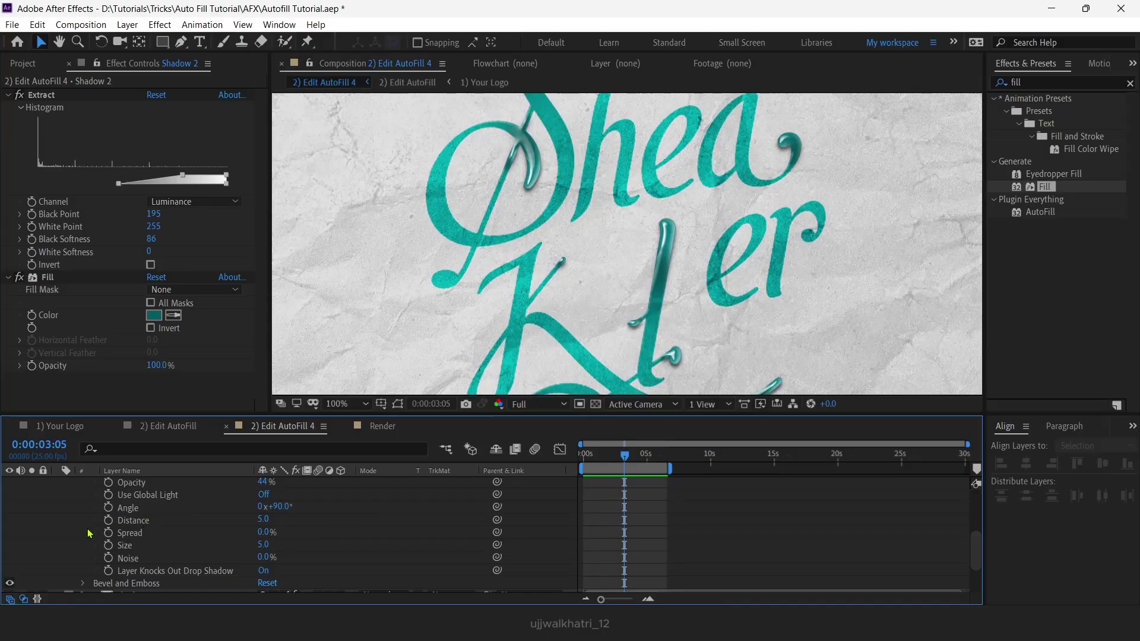
- Collapse the Shadow 2 layer's properties and select the 2) Edit AutoFill layer
scroll(89, 534, up, 4)
click(58, 497)
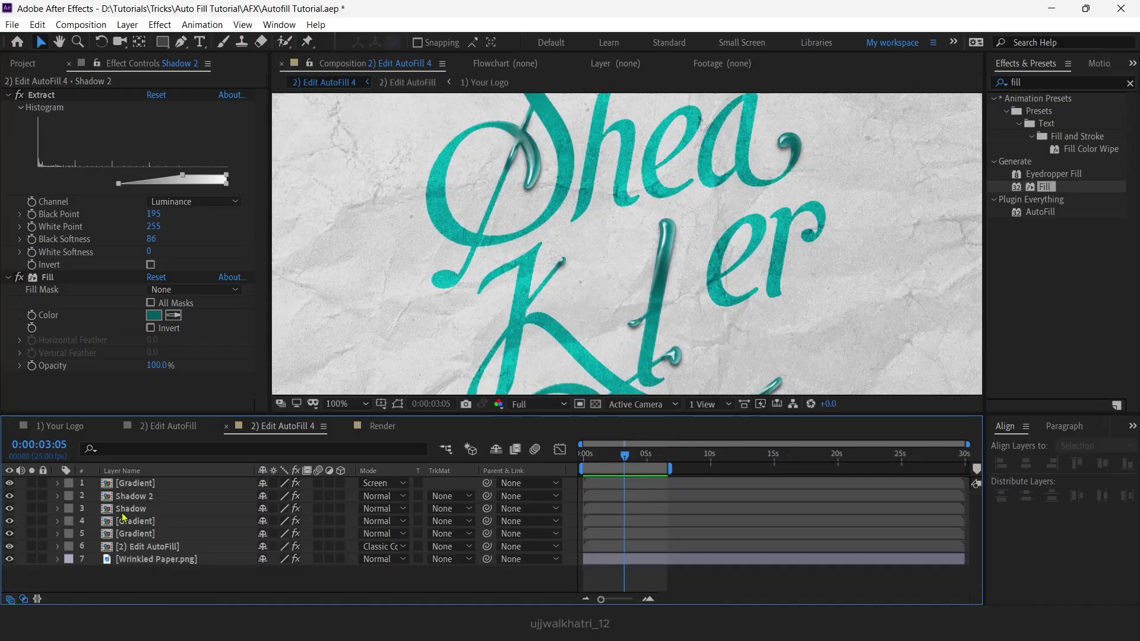
click(138, 547)
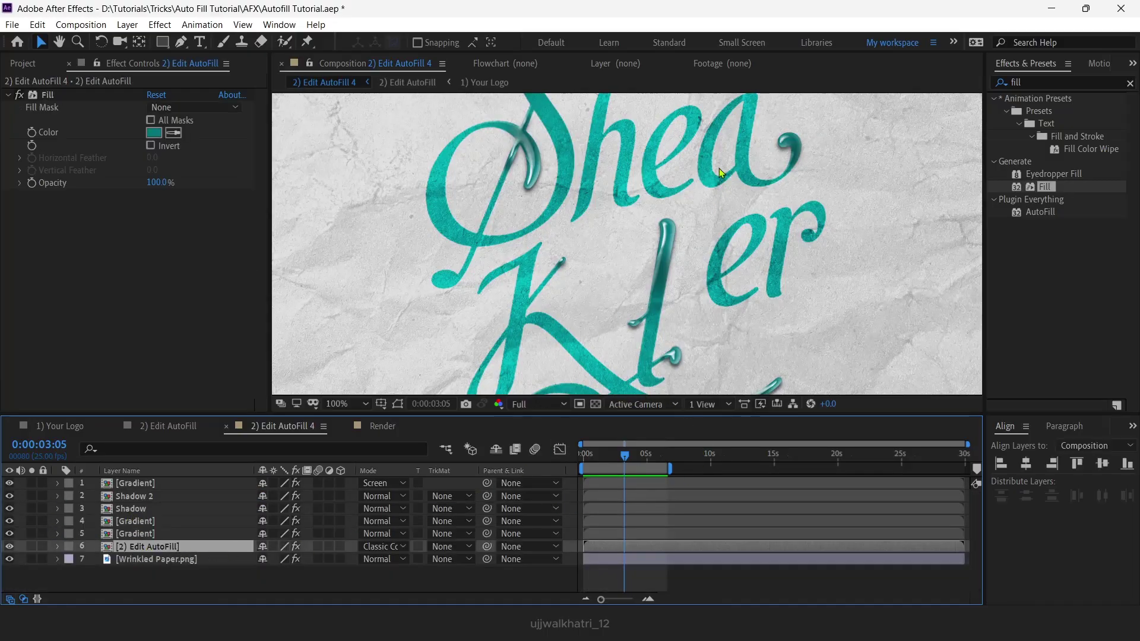